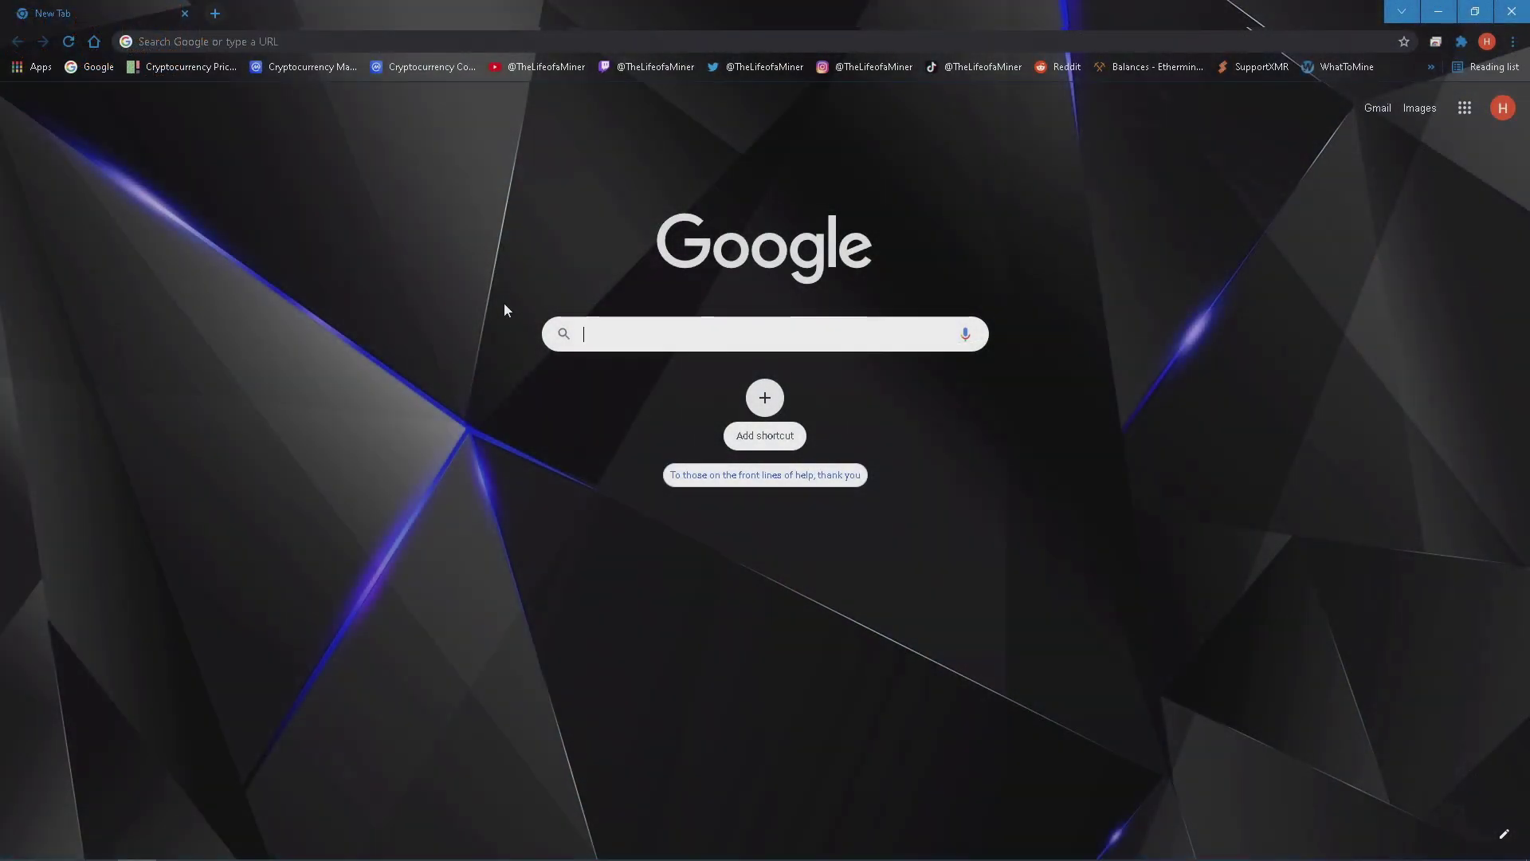
Search Google for nbminer and download NBMiner_39.6_Win.zip from the GitHub v39.6 release.
{"action": "type", "text": "nbminer"}
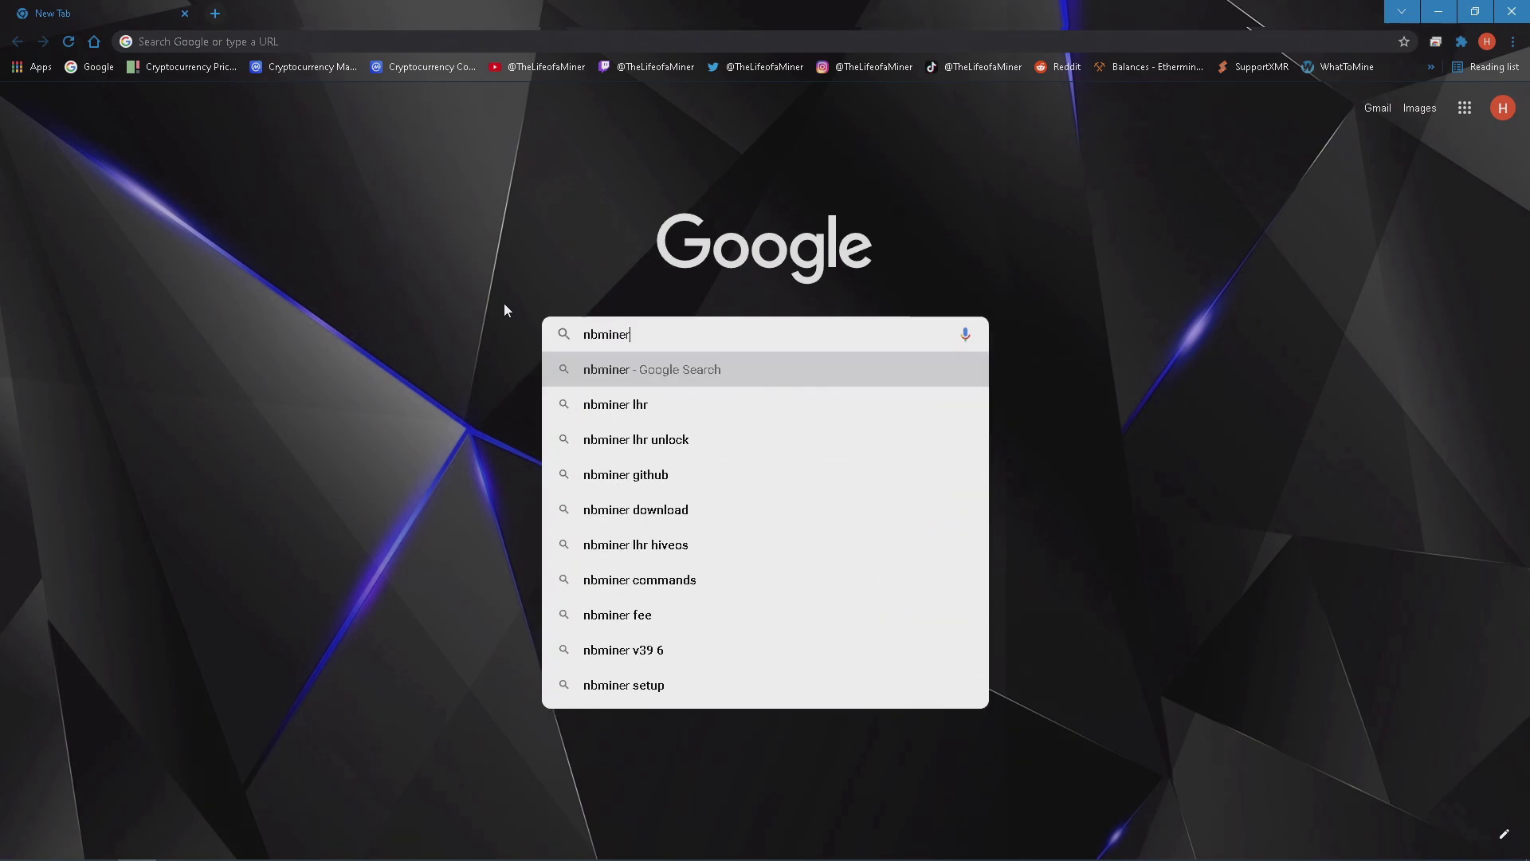
{"action": "key", "text": "Return"}
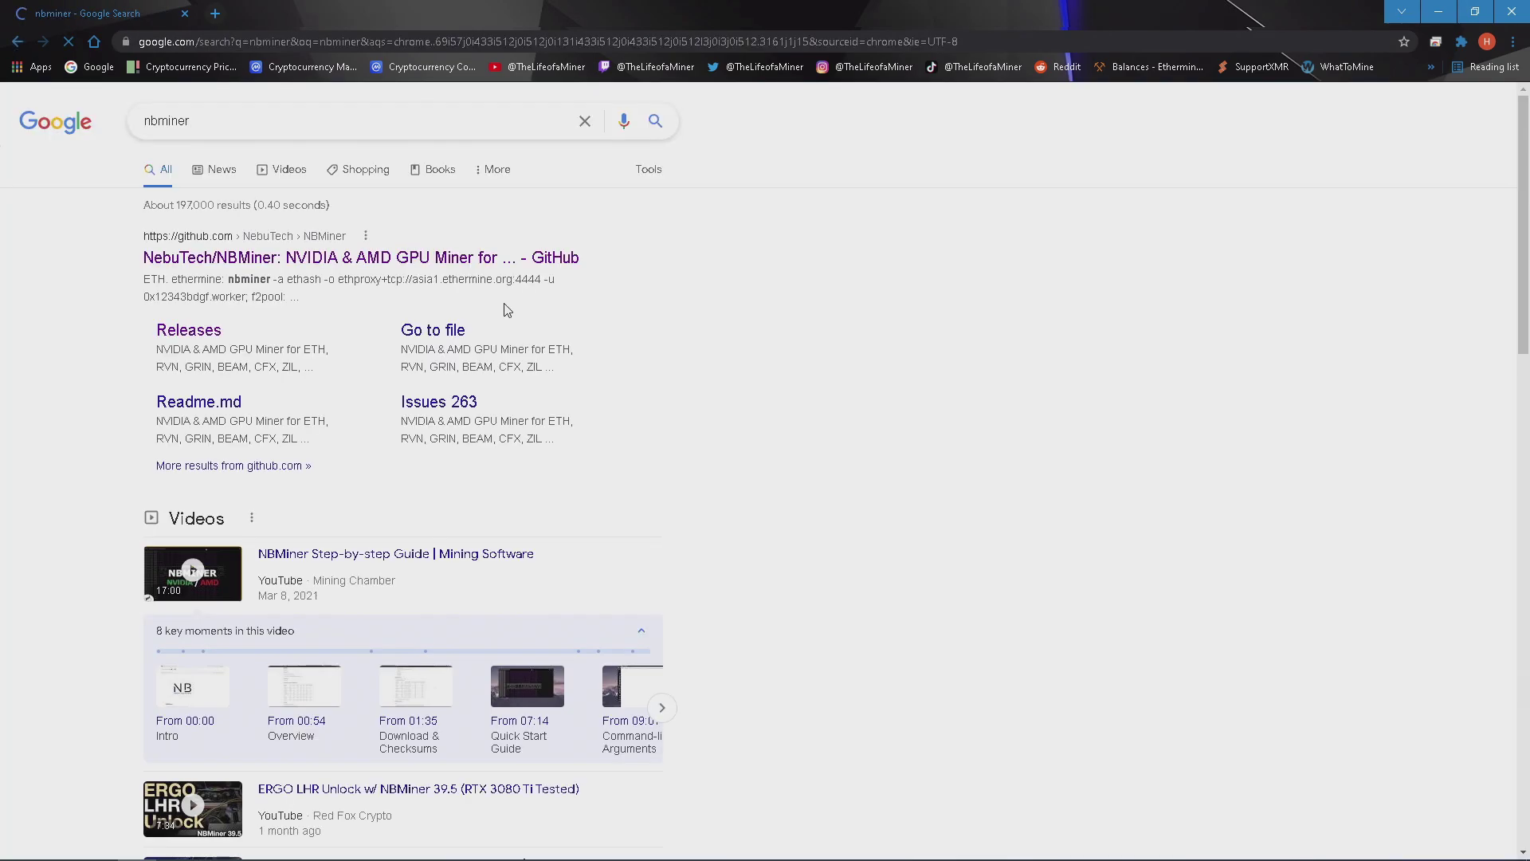
{"action": "left_click", "coordinate": [206, 341]}
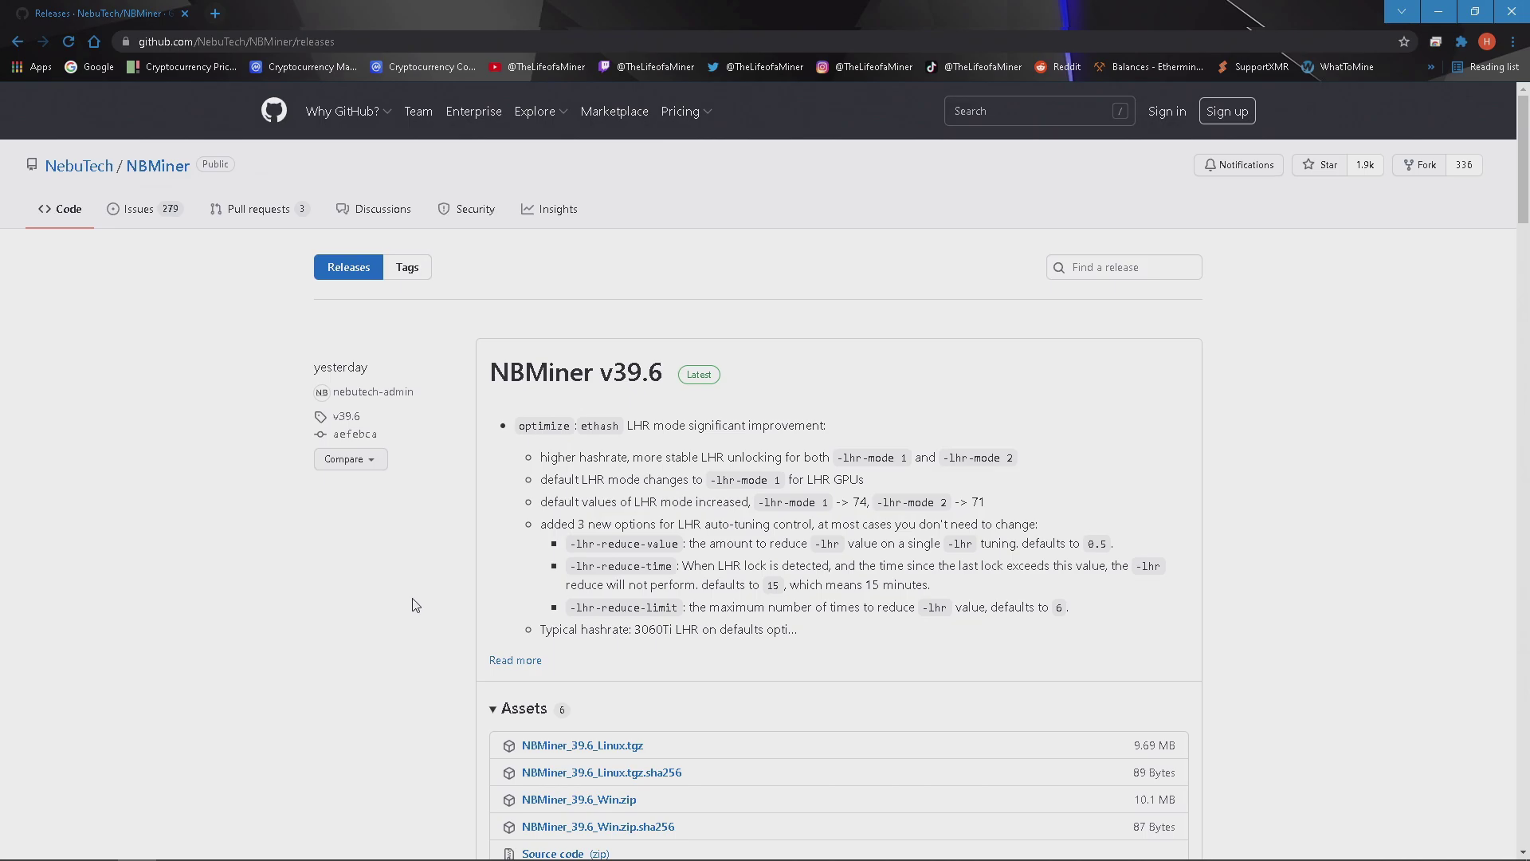
{"action": "left_click", "coordinate": [497, 660]}
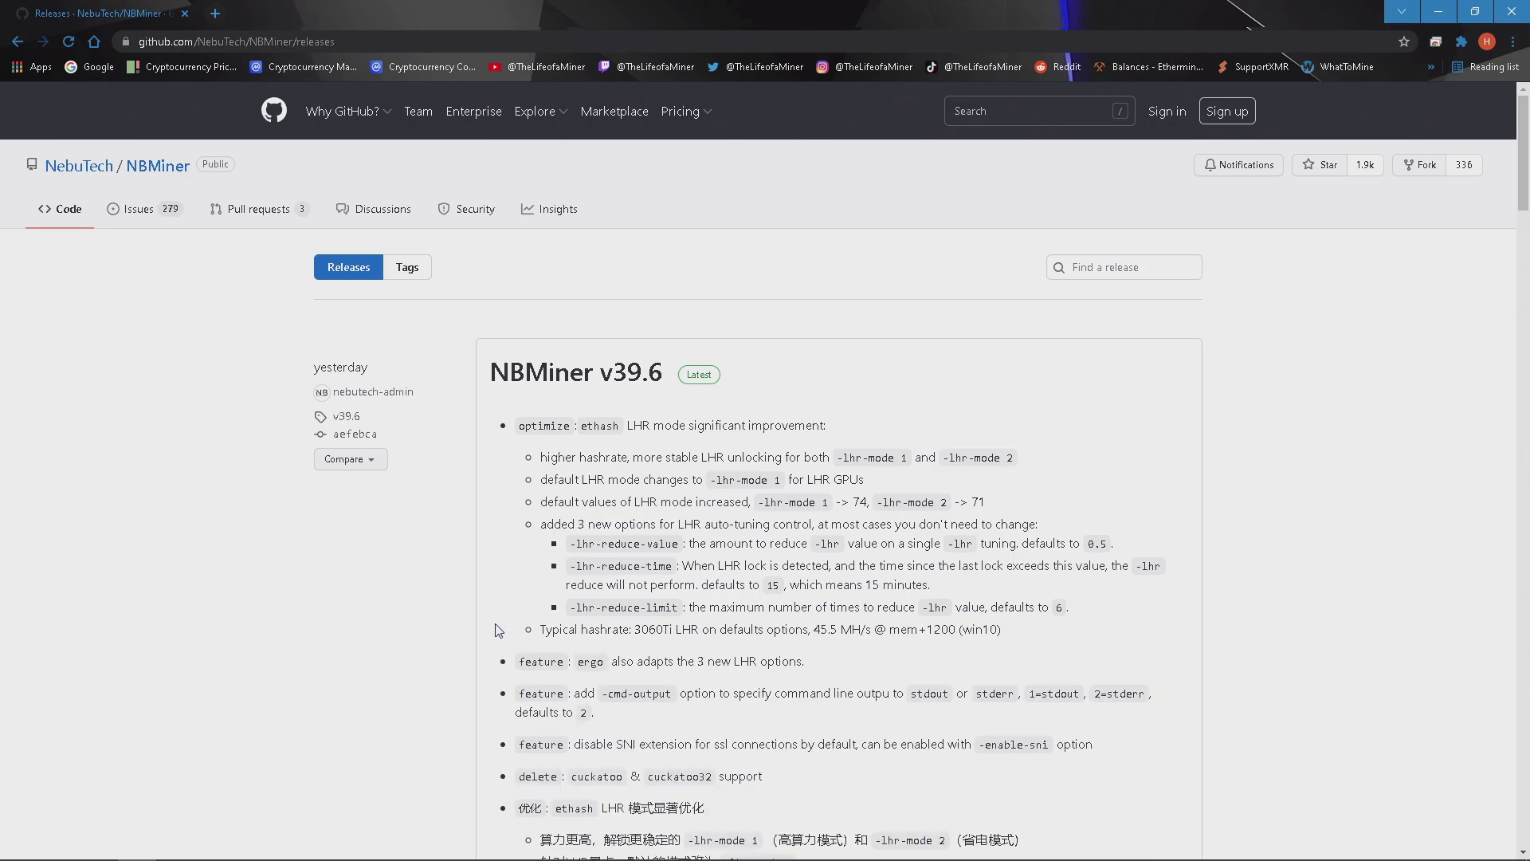
{"action": "scroll", "coordinate": [498, 630], "scroll_direction": "down", "scroll_amount": 8}
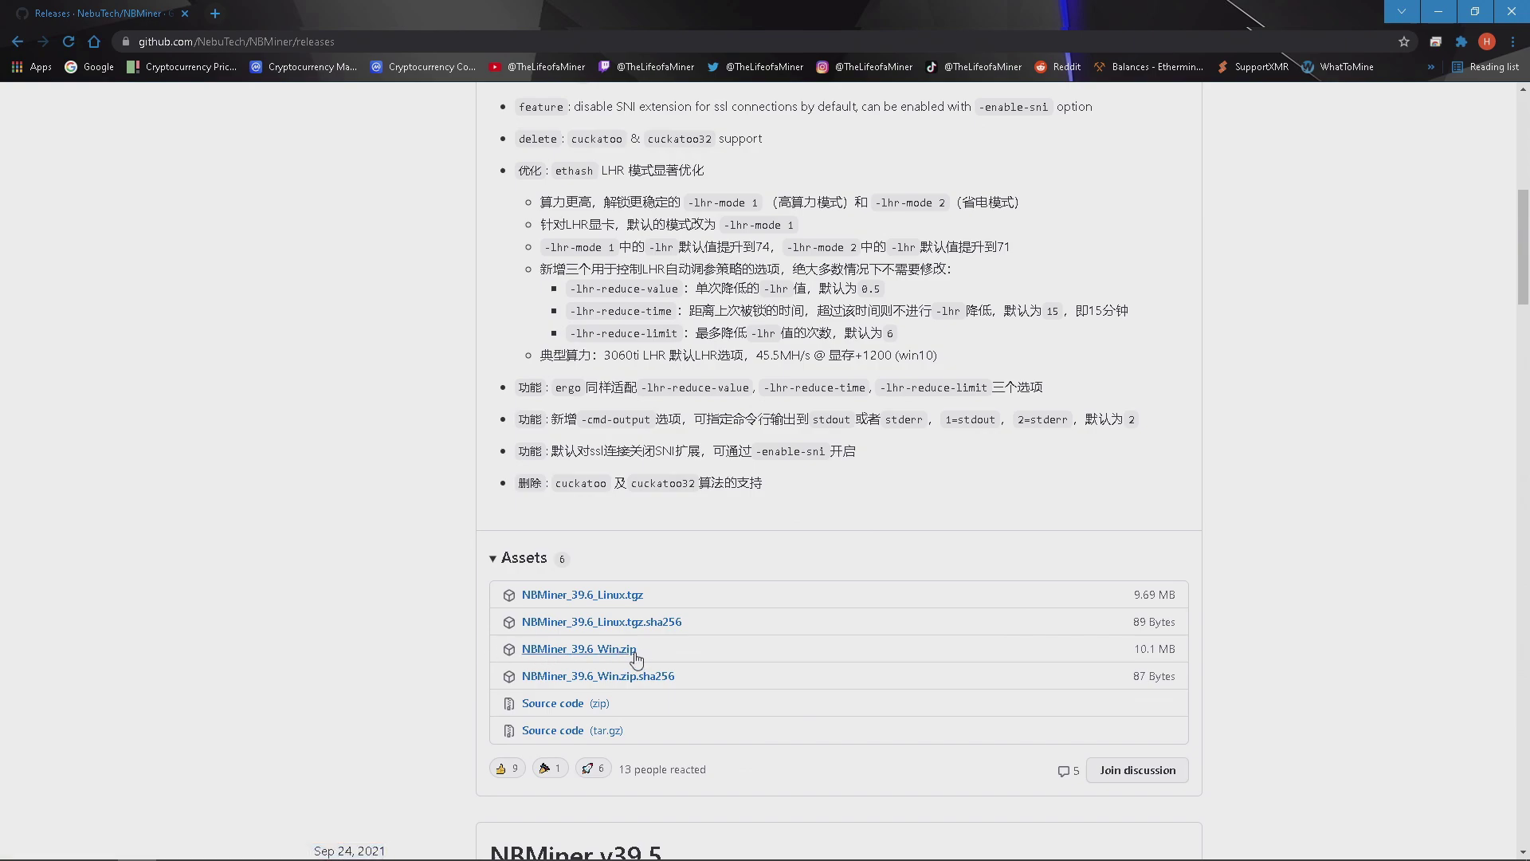
{"action": "left_click", "coordinate": [642, 652]}
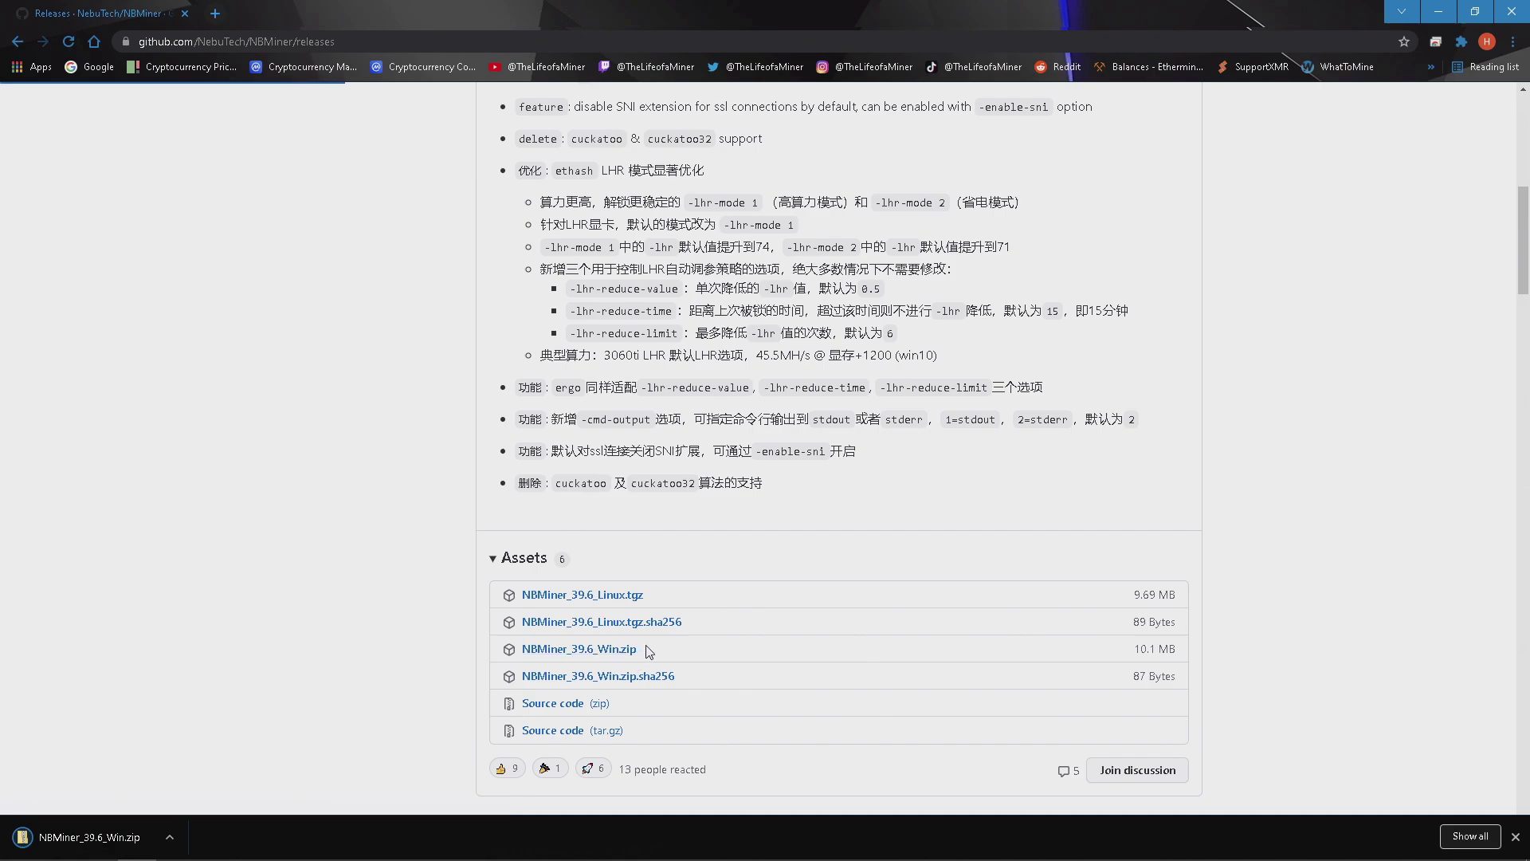
{"action": "left_click", "coordinate": [175, 825]}
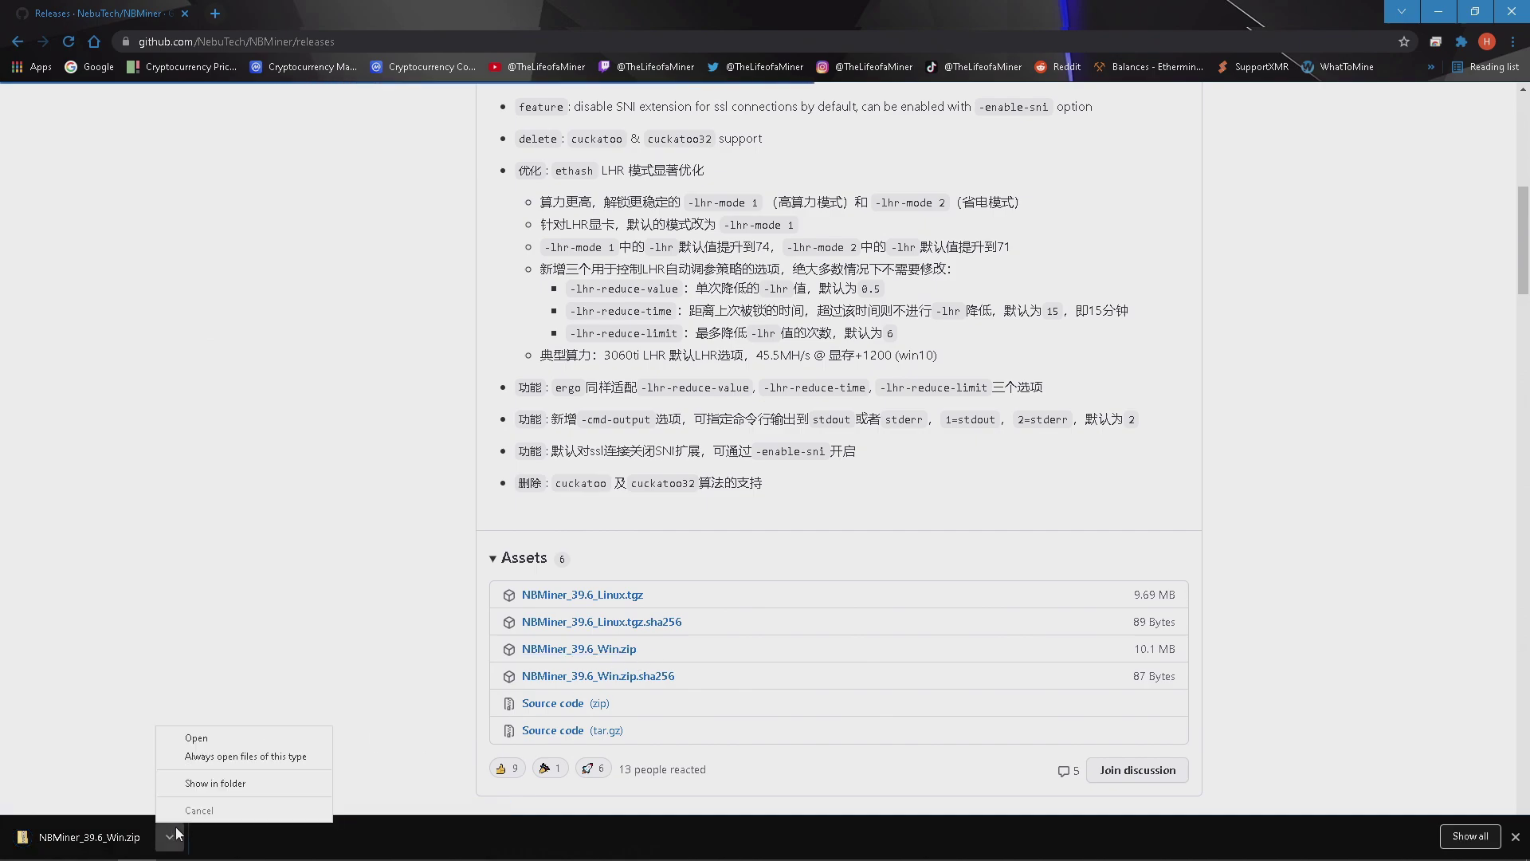
Move the NBMiner zip onto the desktop and copy its NBMiner_Win folder out to the desktop.
{"action": "left_click", "coordinate": [211, 781]}
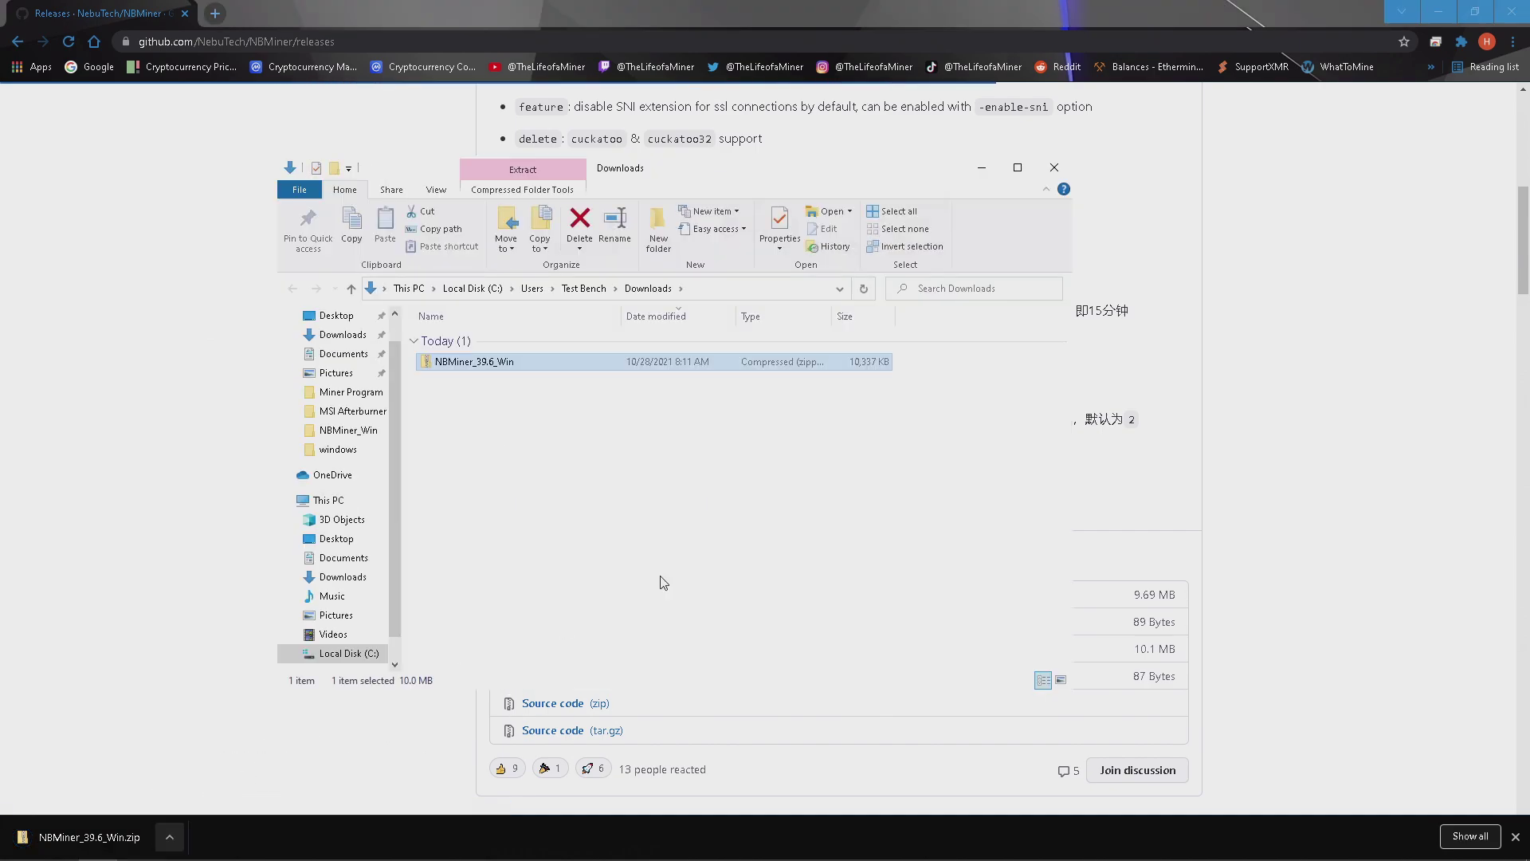
{"action": "left_click", "coordinate": [1437, 11]}
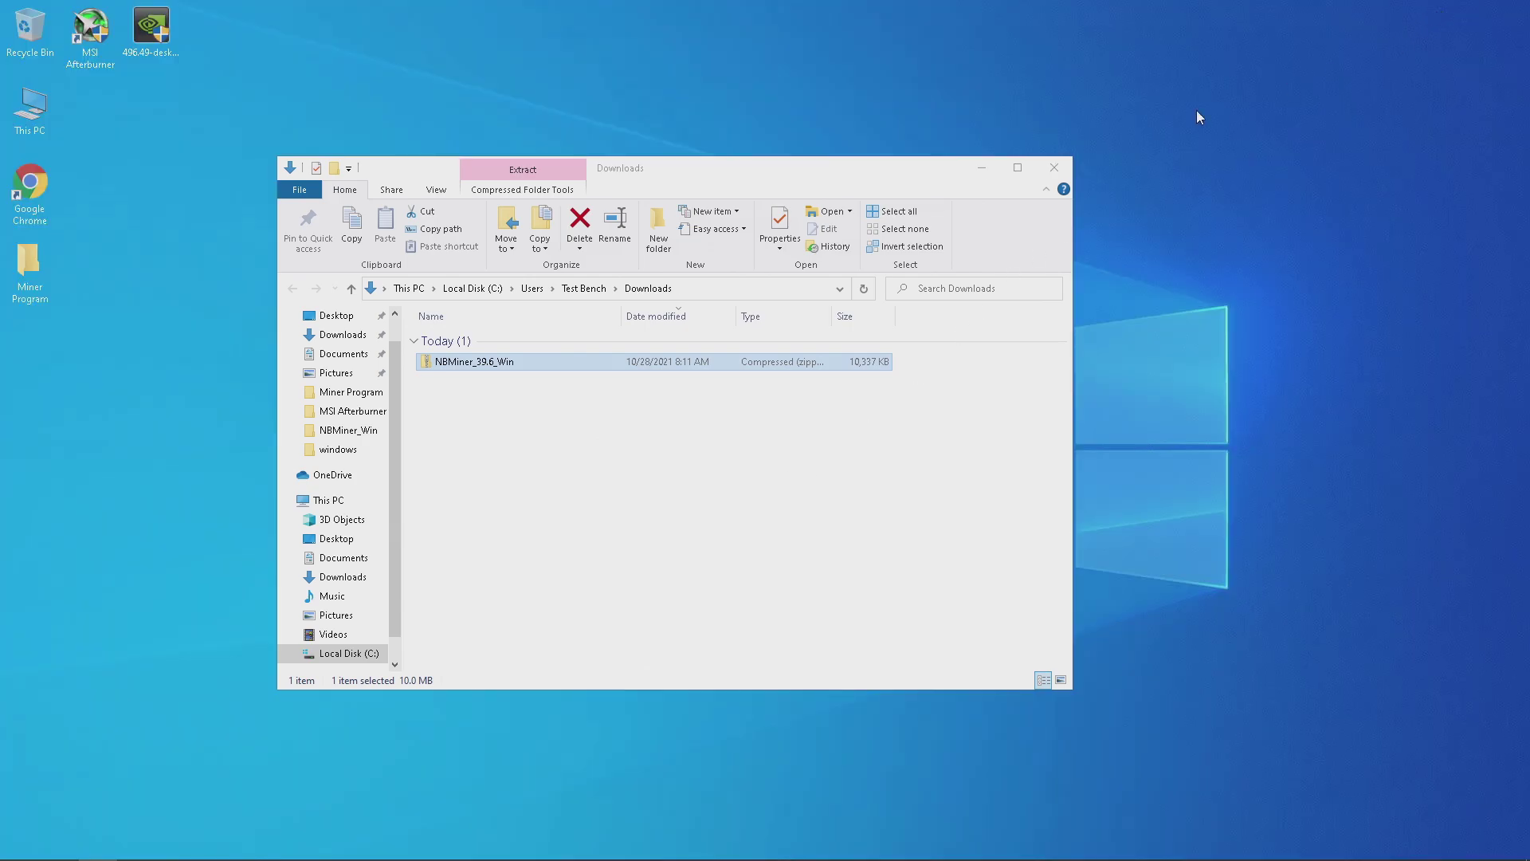
{"action": "left_click_drag", "start_coordinate": [484, 368], "coordinate": [228, 63]}
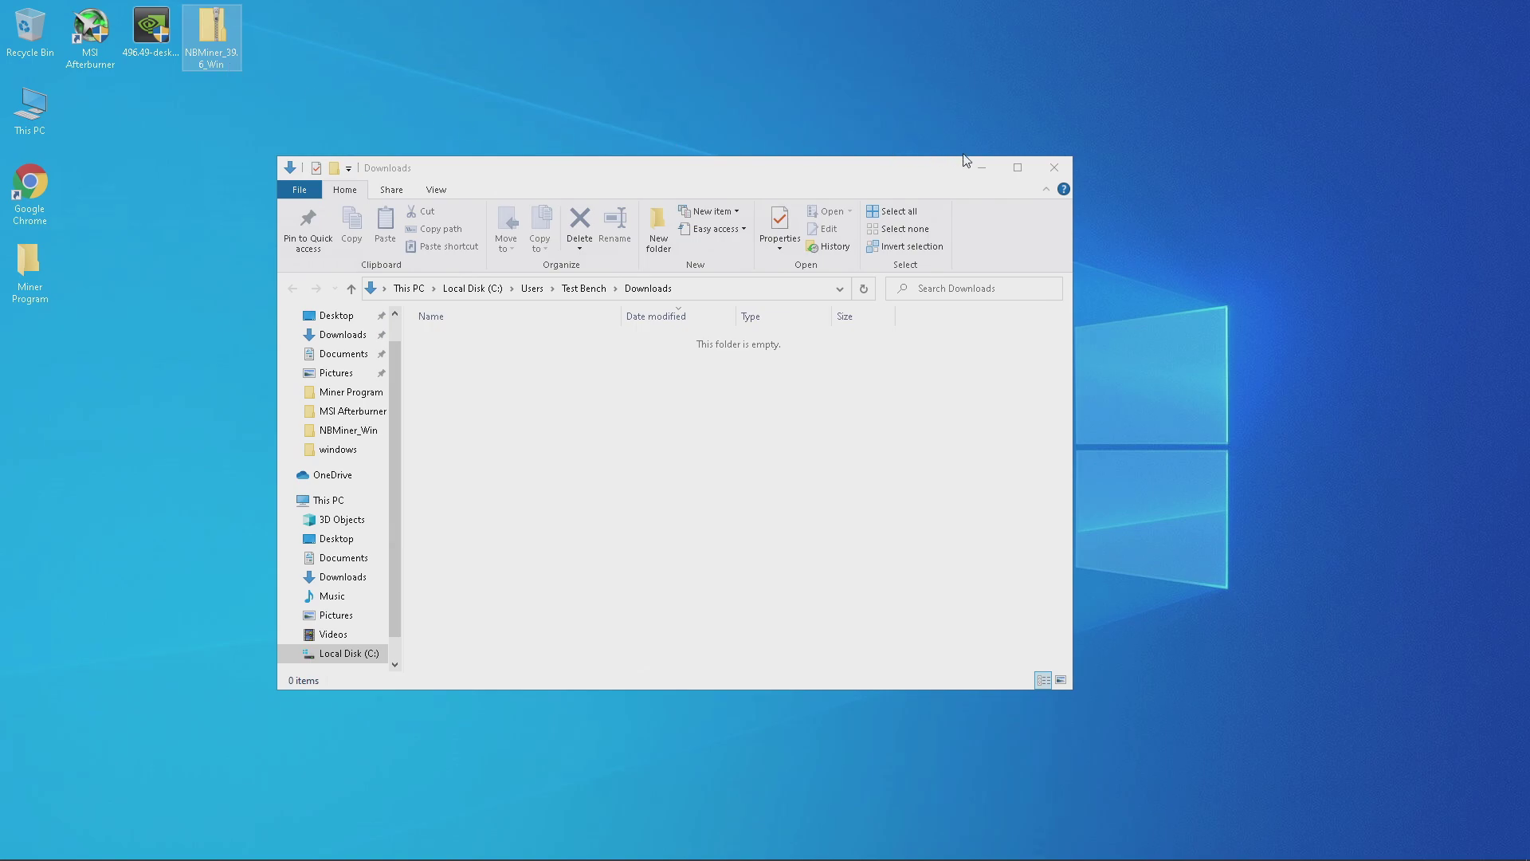
{"action": "left_click", "coordinate": [1054, 167]}
{"action": "double_click", "coordinate": [233, 47]}
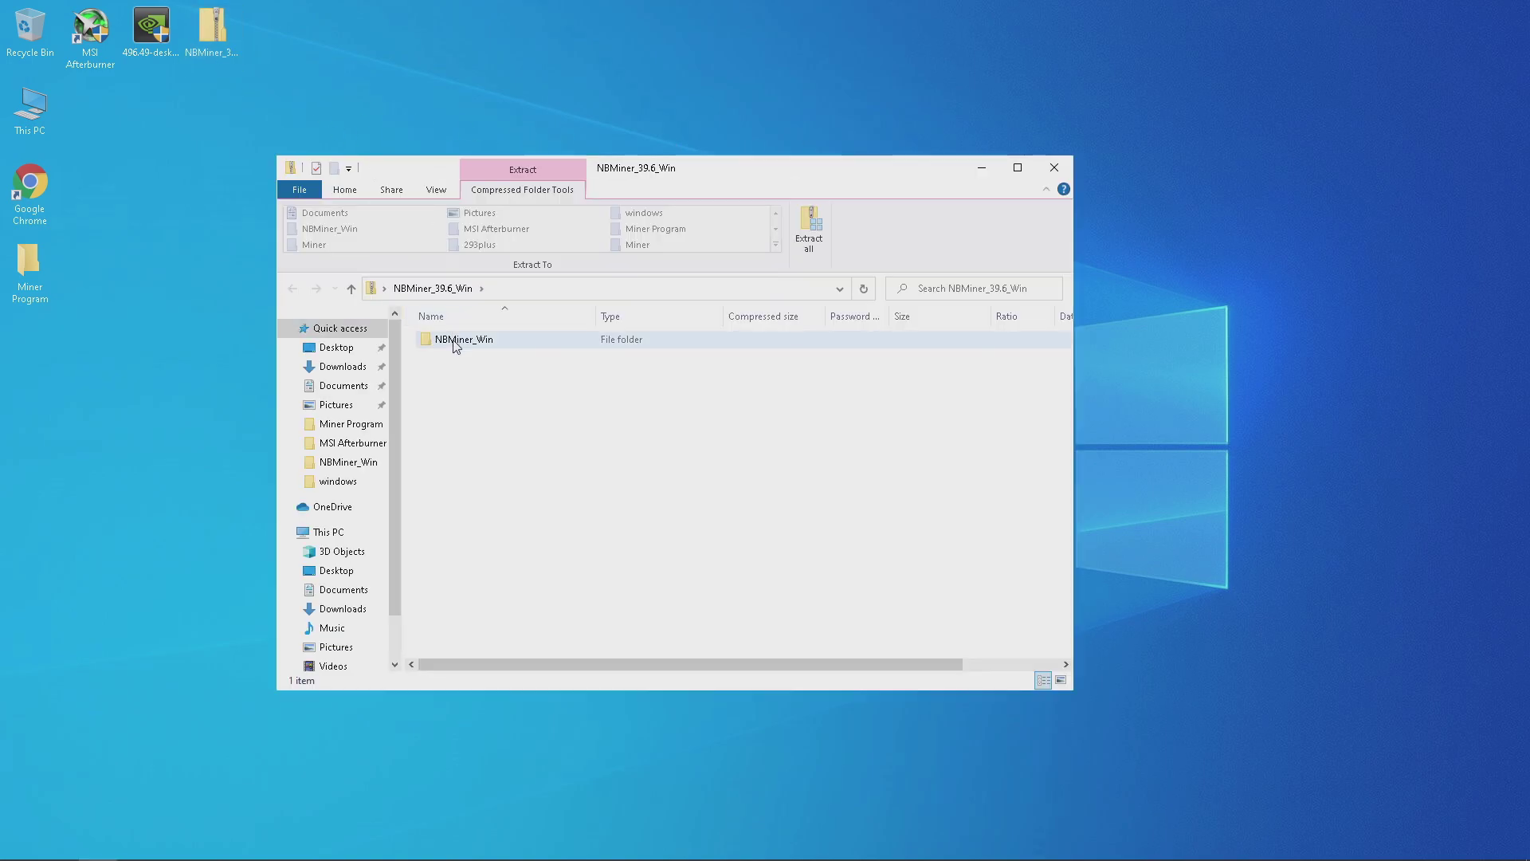
{"action": "left_click_drag", "start_coordinate": [456, 344], "coordinate": [38, 356]}
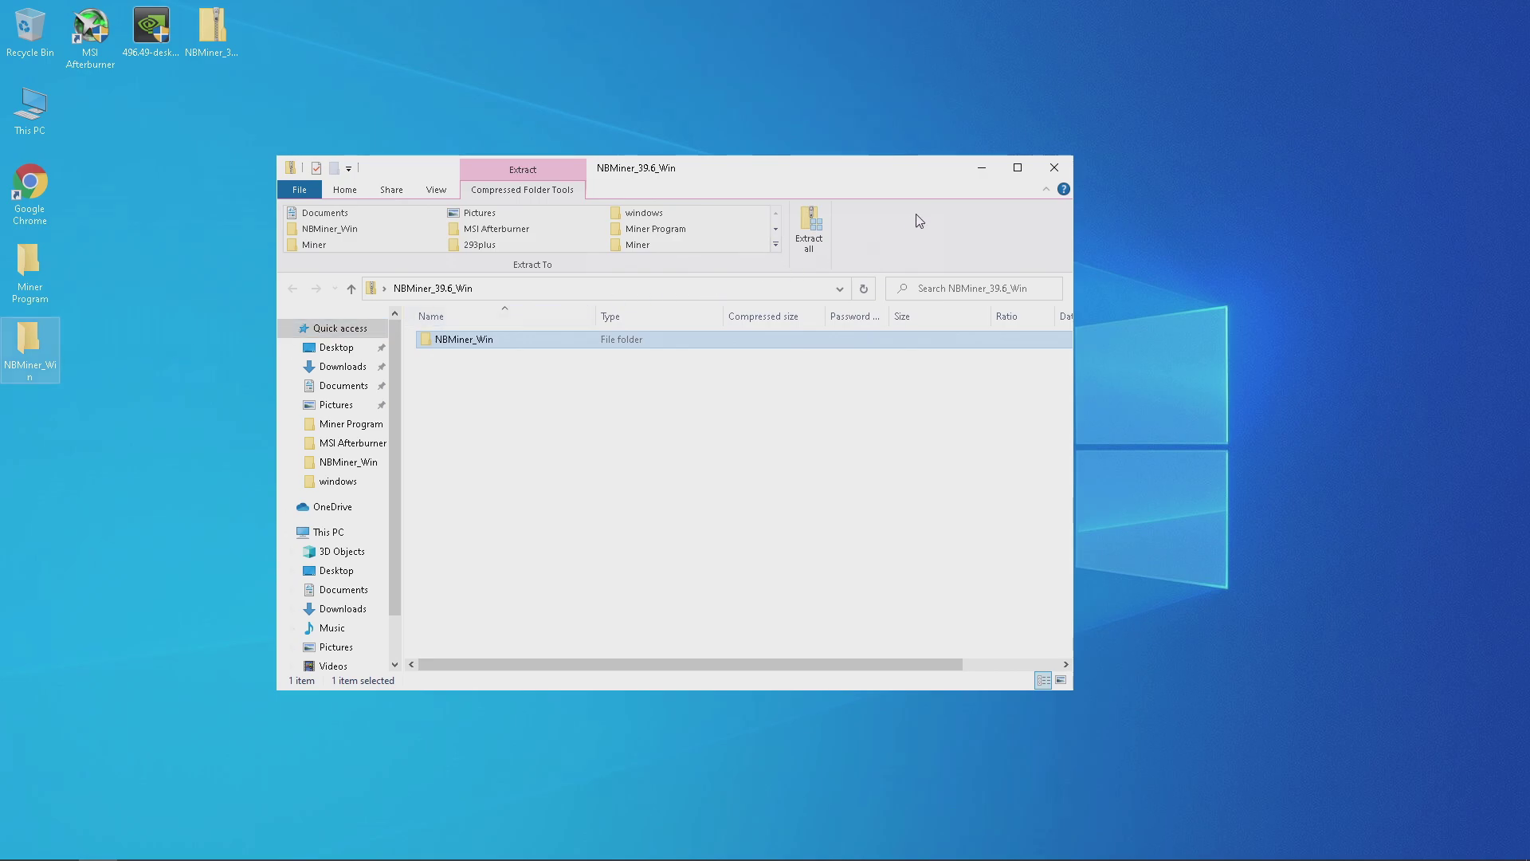
Recycle the desktop NBMiner zip and open the extracted NBMiner_Win folder.
{"action": "left_click", "coordinate": [1052, 171]}
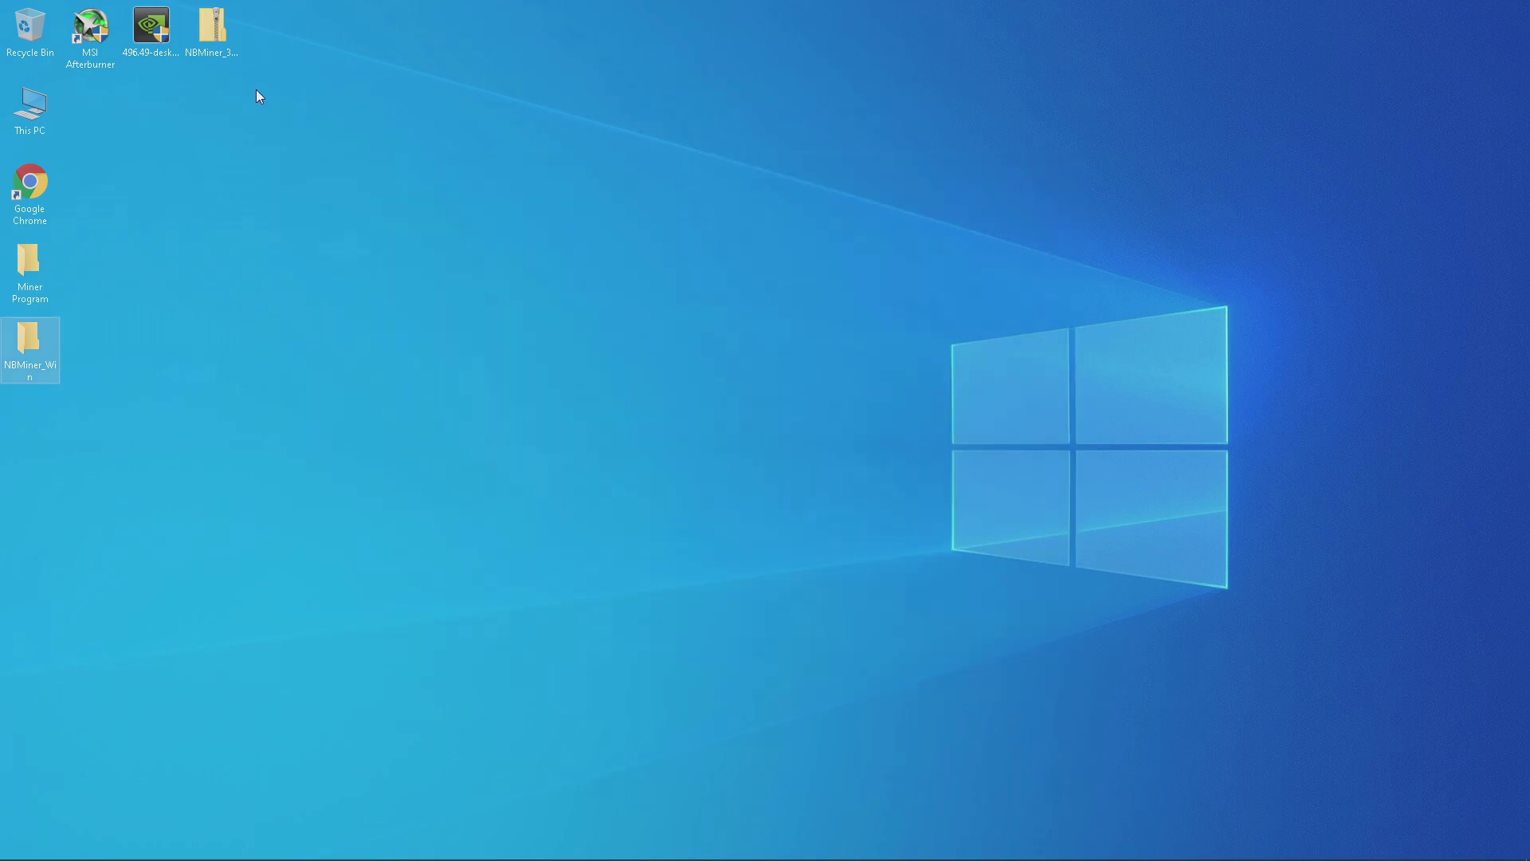
{"action": "left_click_drag", "start_coordinate": [221, 40], "coordinate": [43, 35]}
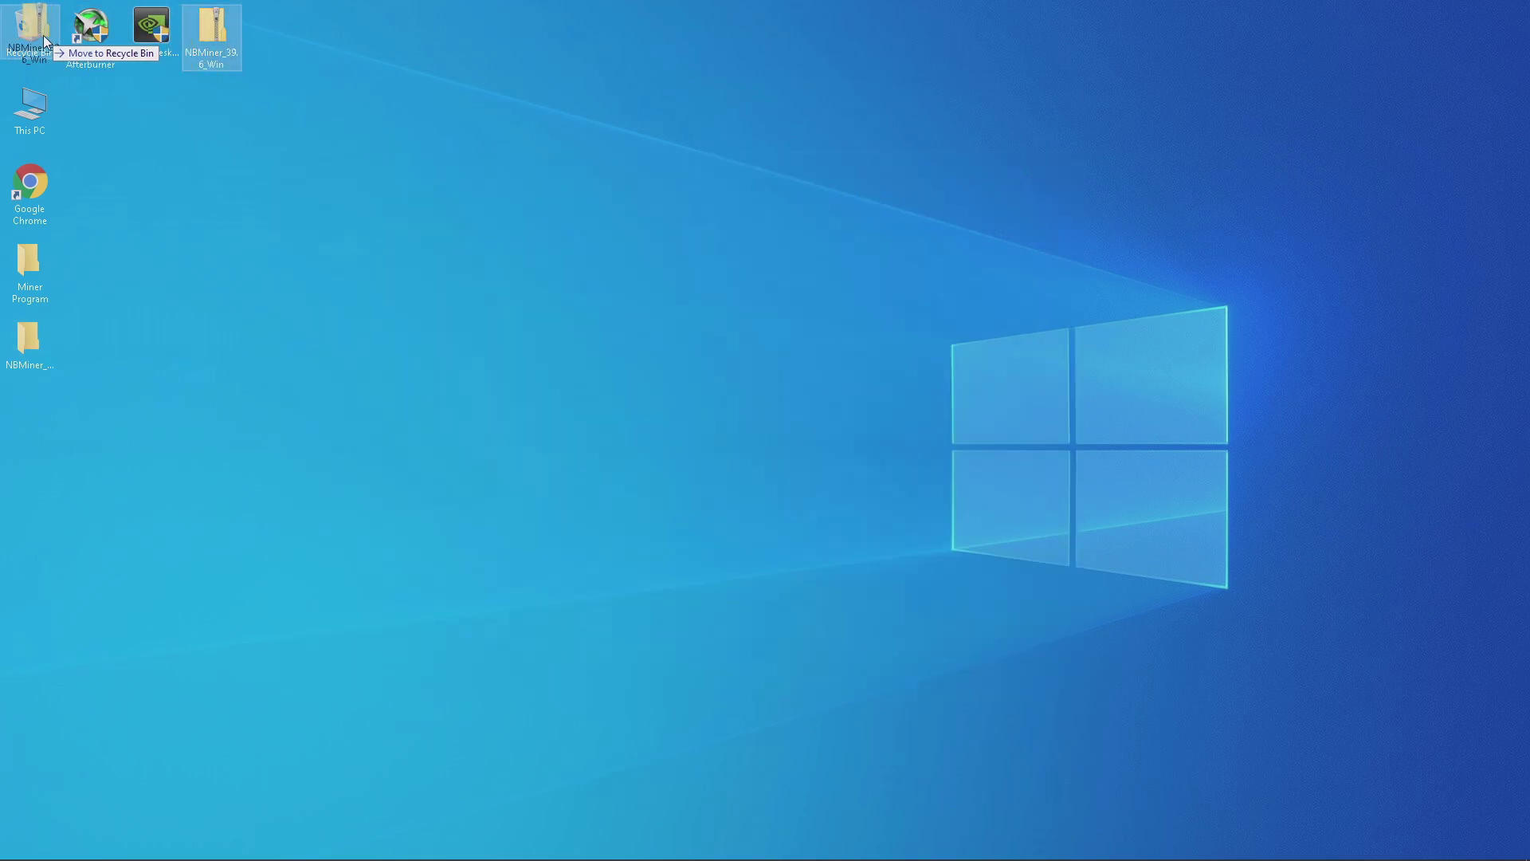
{"action": "double_click", "coordinate": [46, 351]}
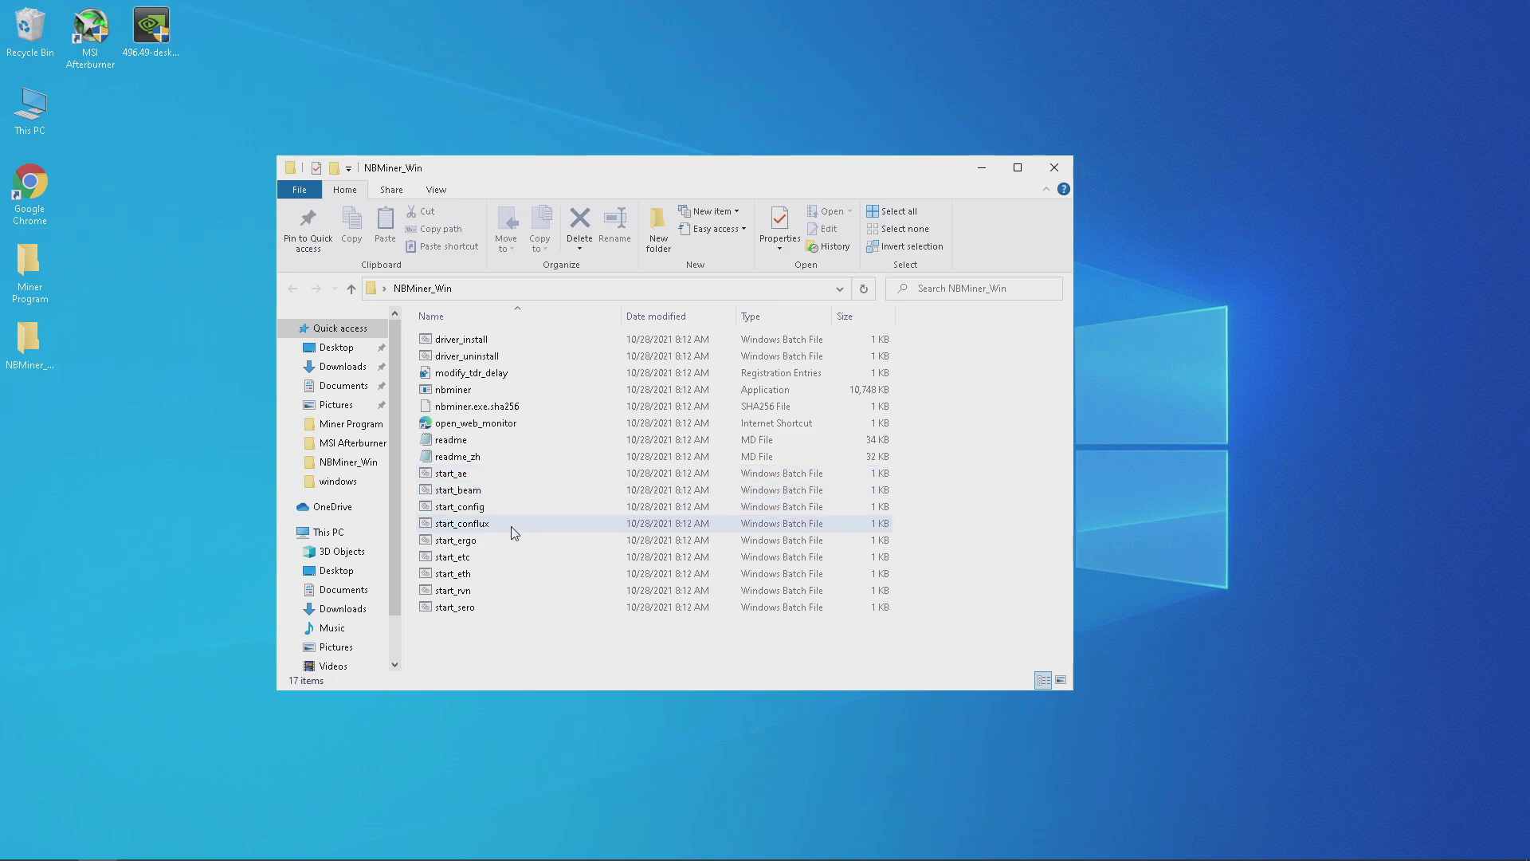
Create a start_eth shortcut, move it onto the desktop and close the NBMiner_Win window.
{"action": "right_click", "coordinate": [461, 581]}
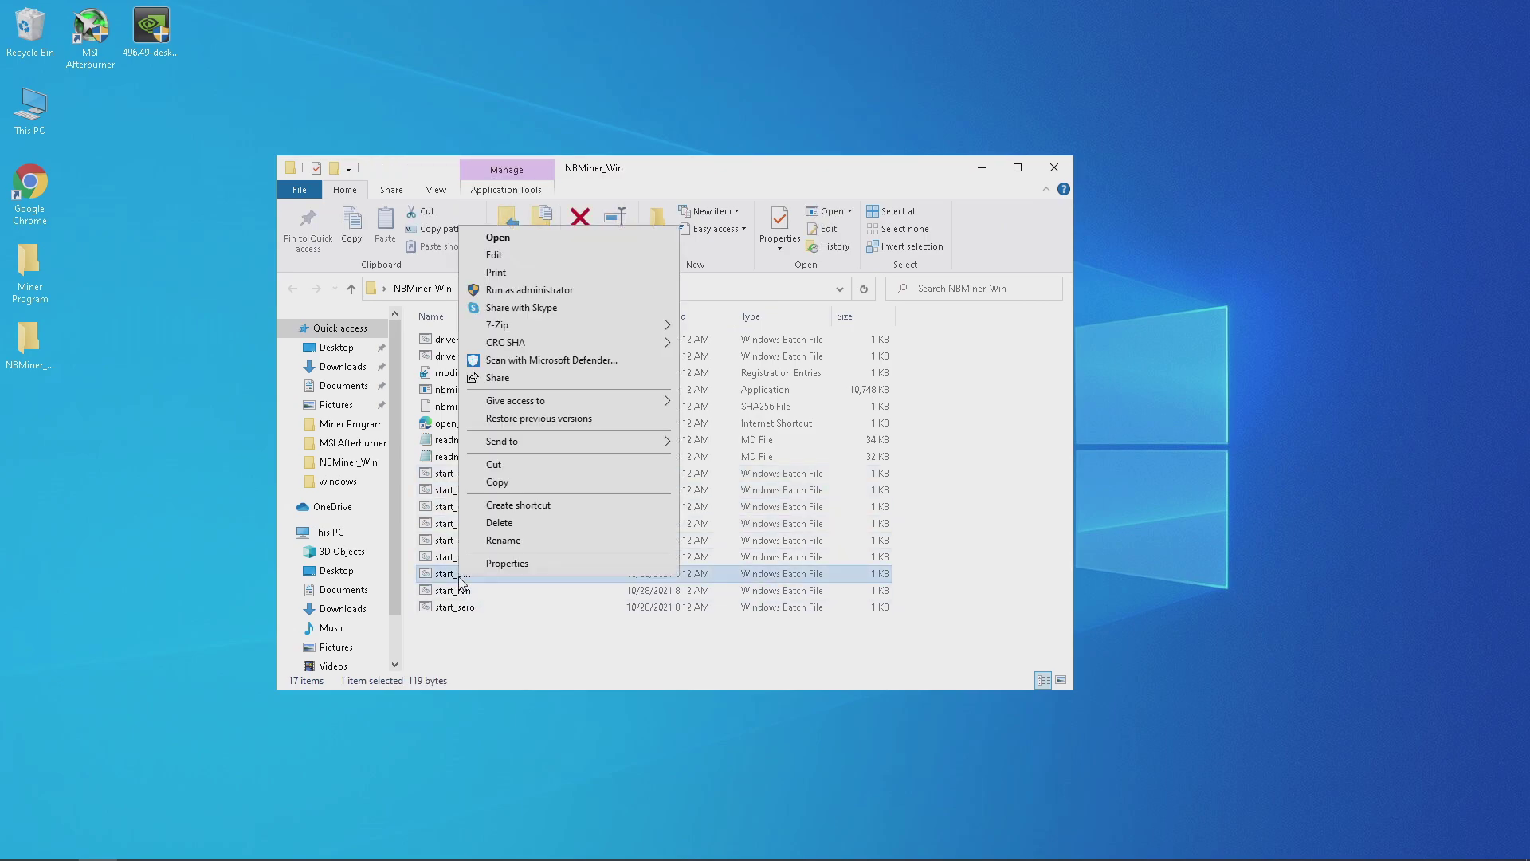
{"action": "left_click", "coordinate": [488, 506]}
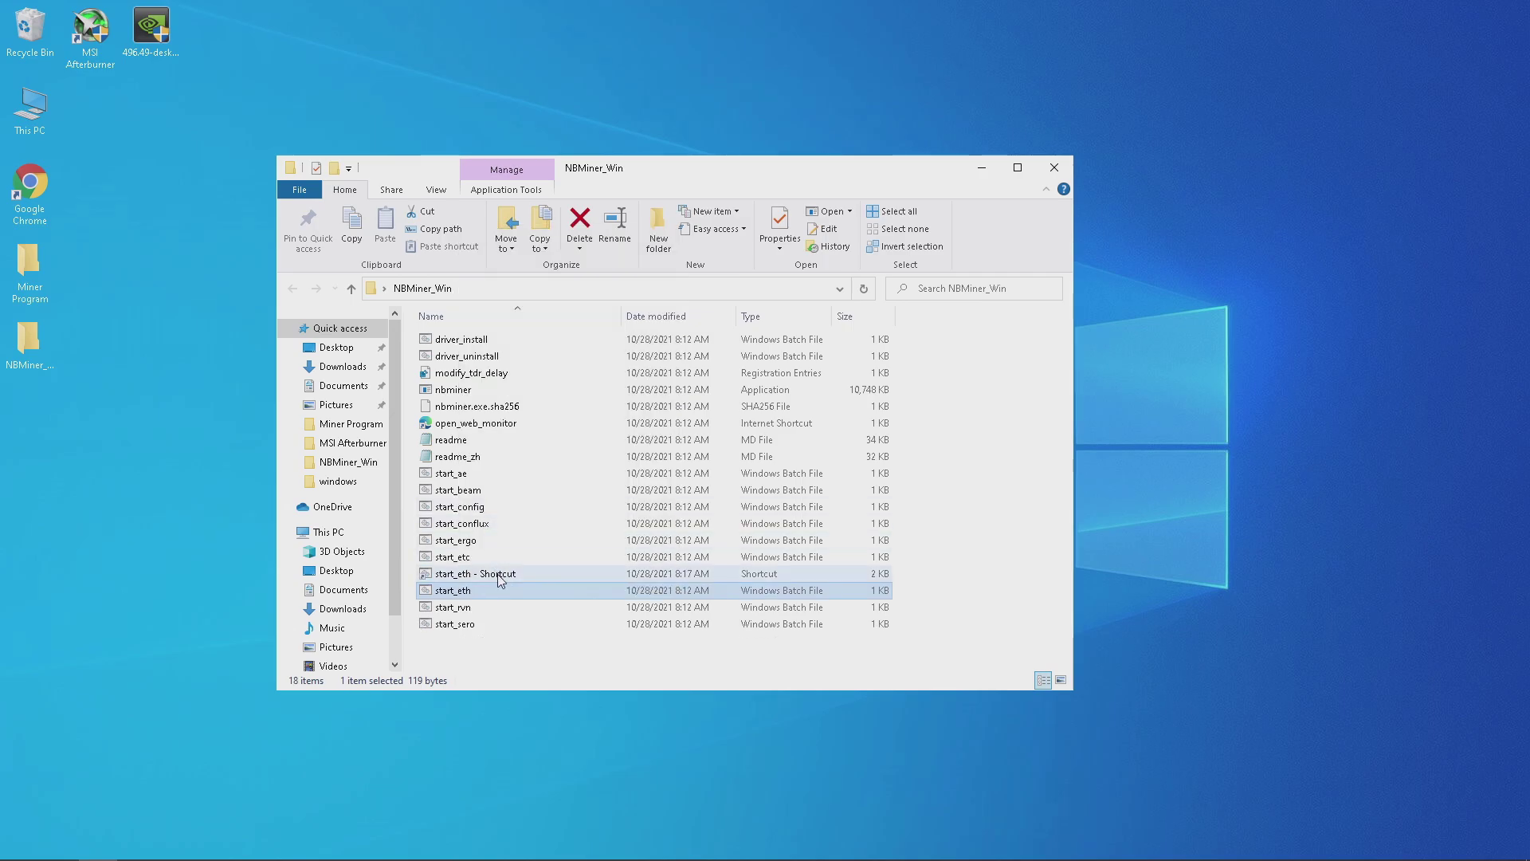
{"action": "left_click", "coordinate": [501, 576]}
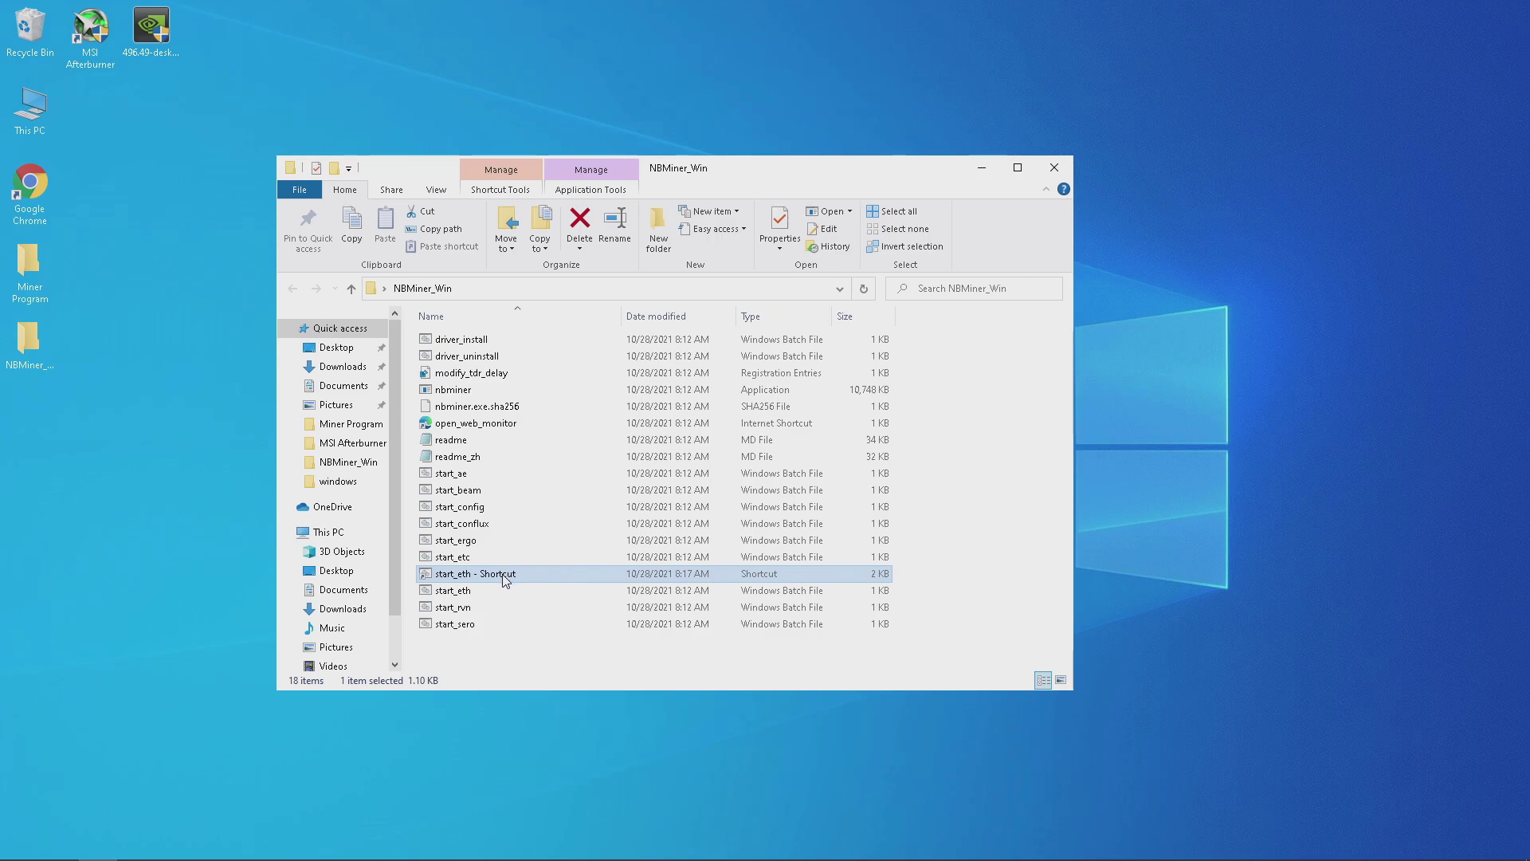
{"action": "left_click_drag", "start_coordinate": [504, 580], "coordinate": [88, 123]}
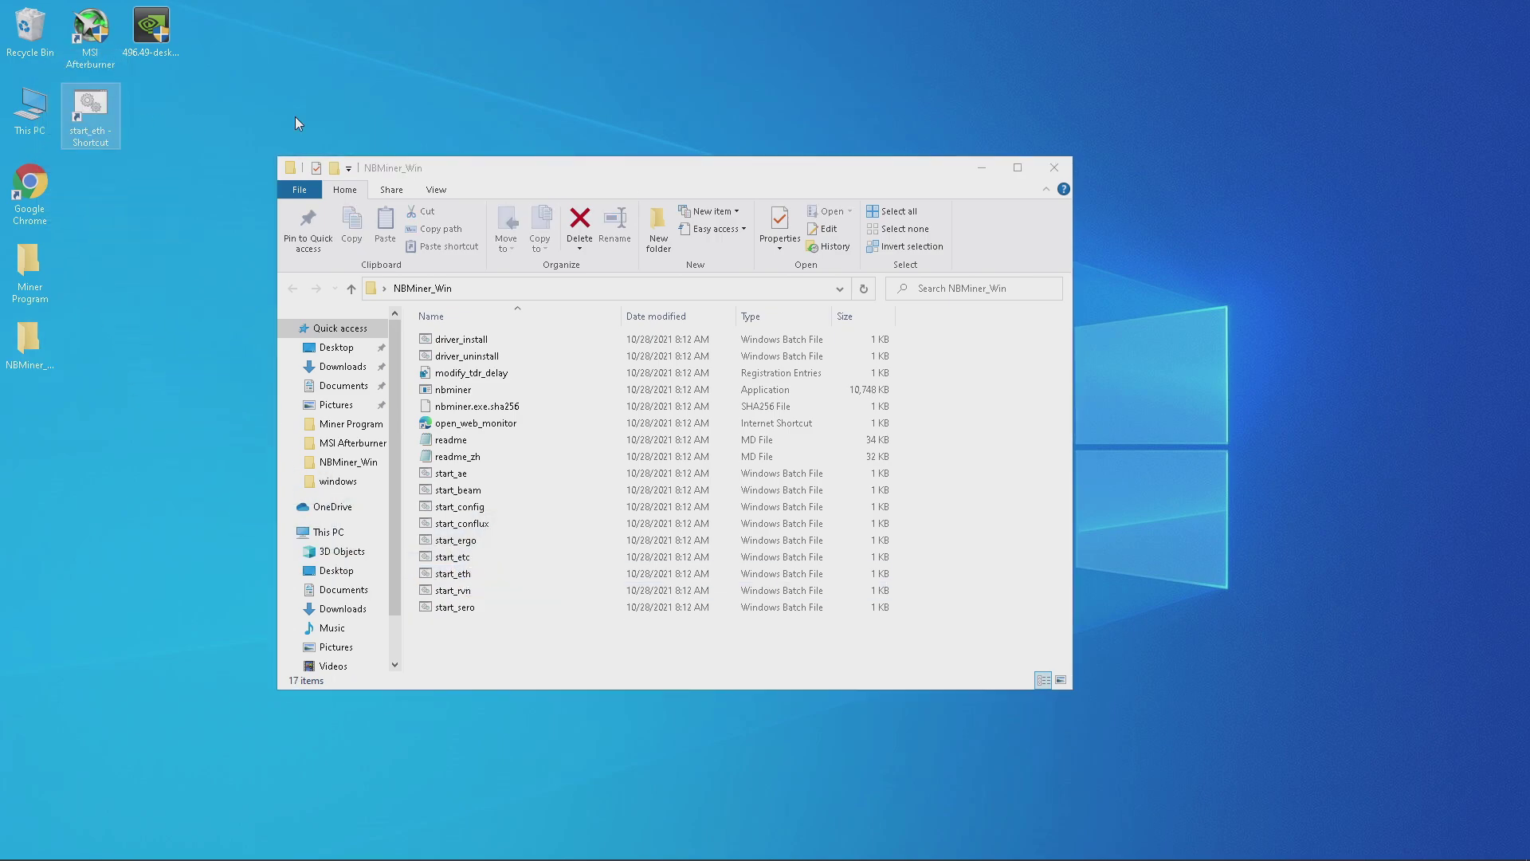
{"action": "left_click", "coordinate": [1067, 166]}
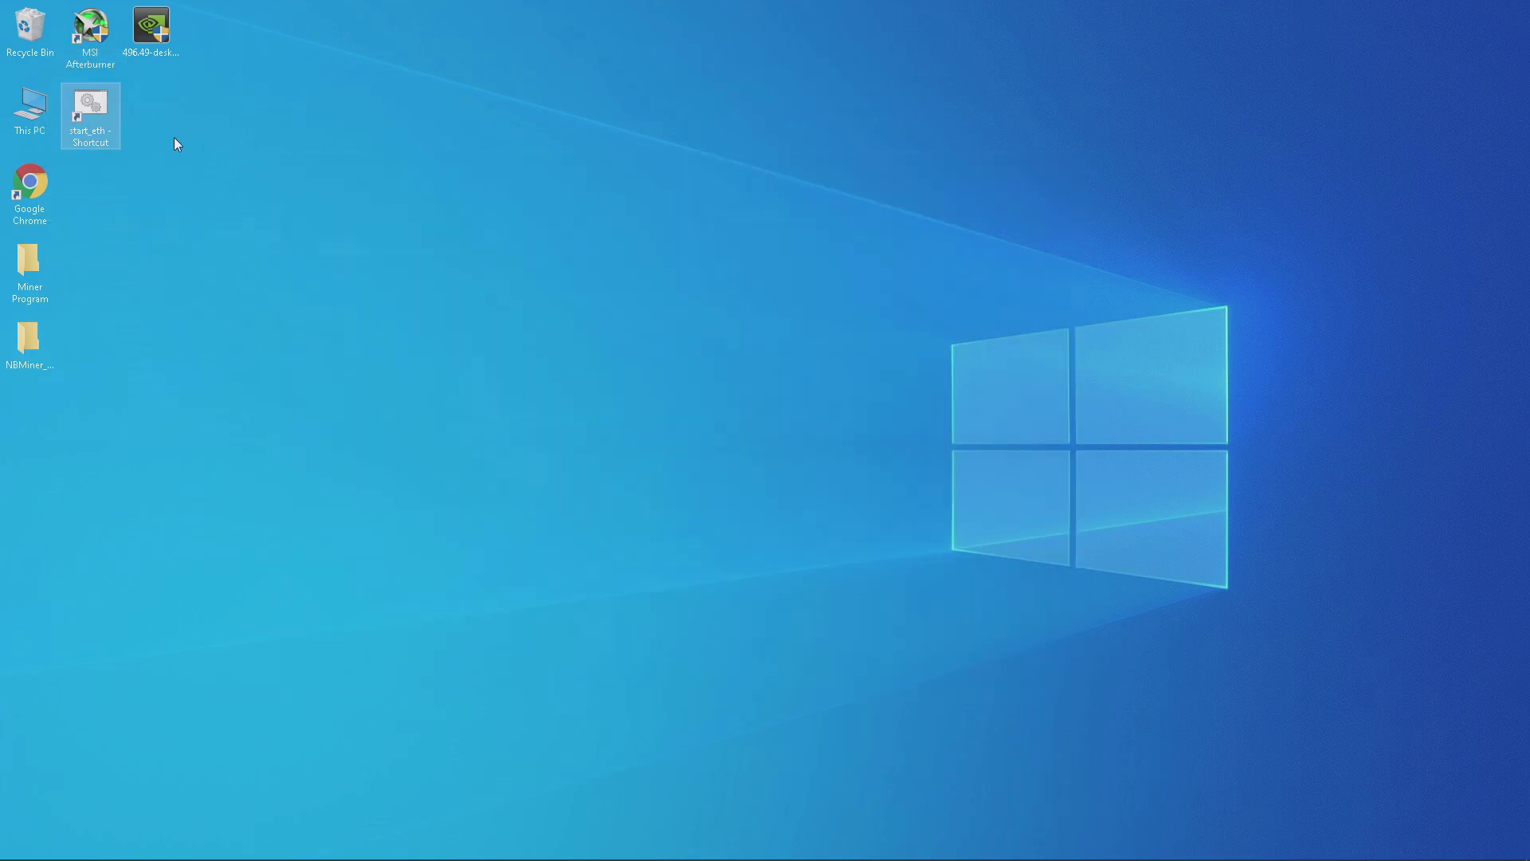
Open the start_eth shortcut in Notepad for editing, getting past SmartScreen with Run anyway.
{"action": "right_click", "coordinate": [111, 132]}
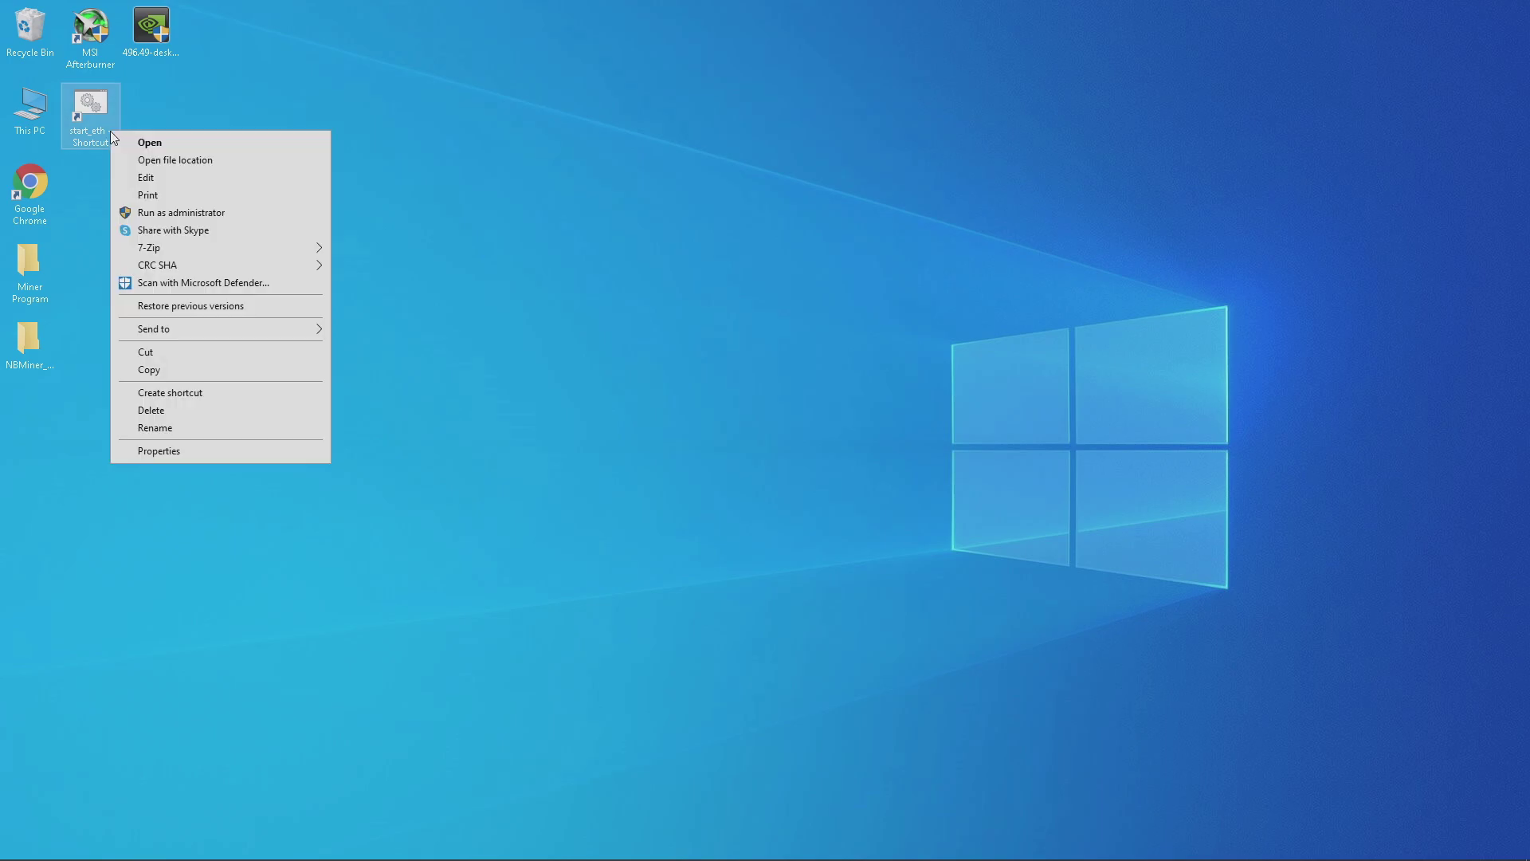
{"action": "left_click", "coordinate": [158, 180]}
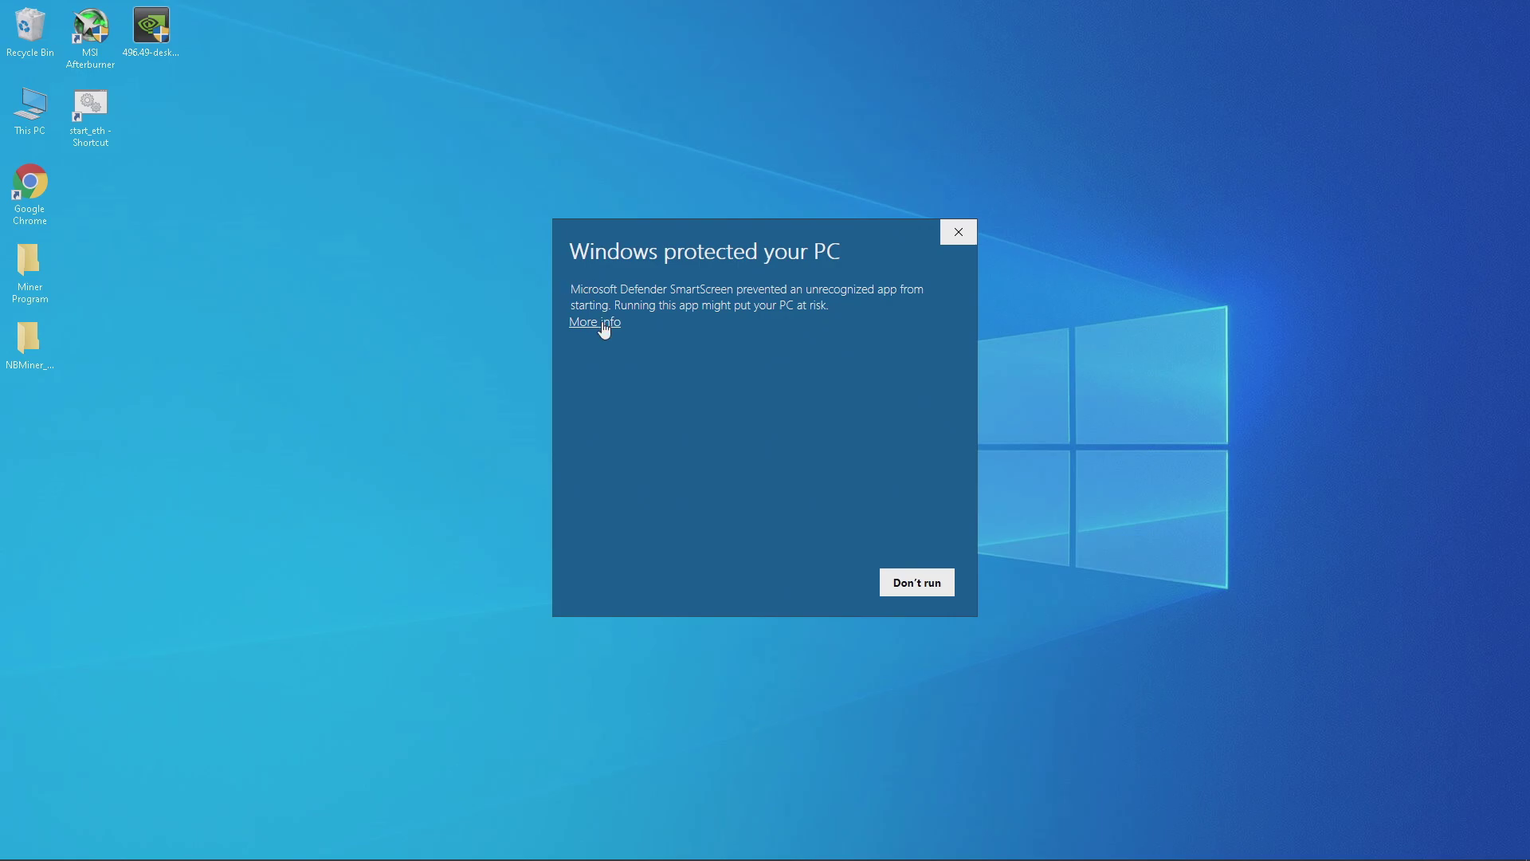
{"action": "left_click", "coordinate": [611, 323]}
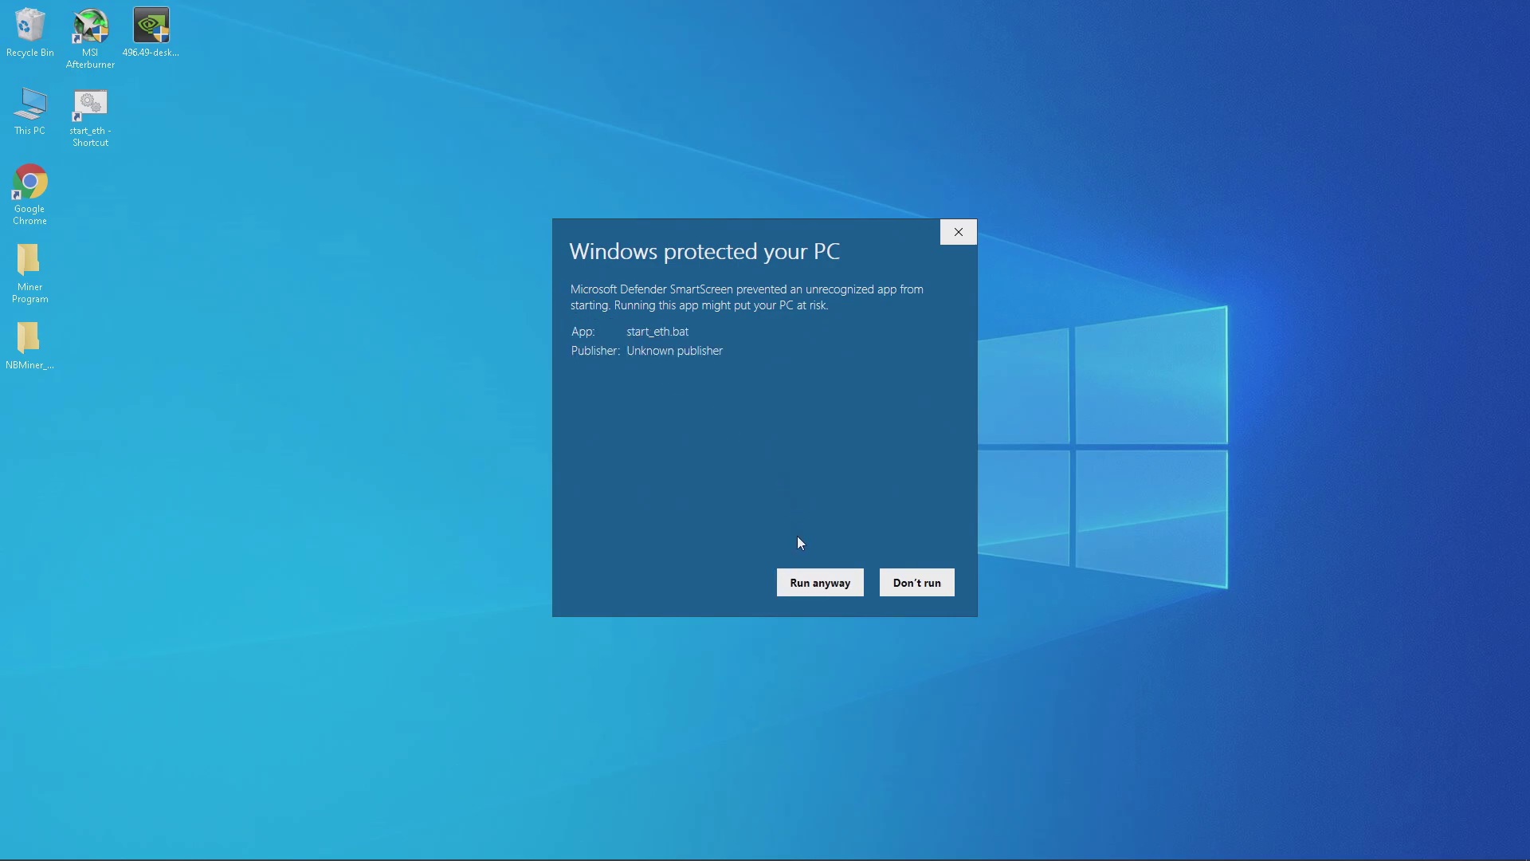
{"action": "left_click", "coordinate": [810, 581]}
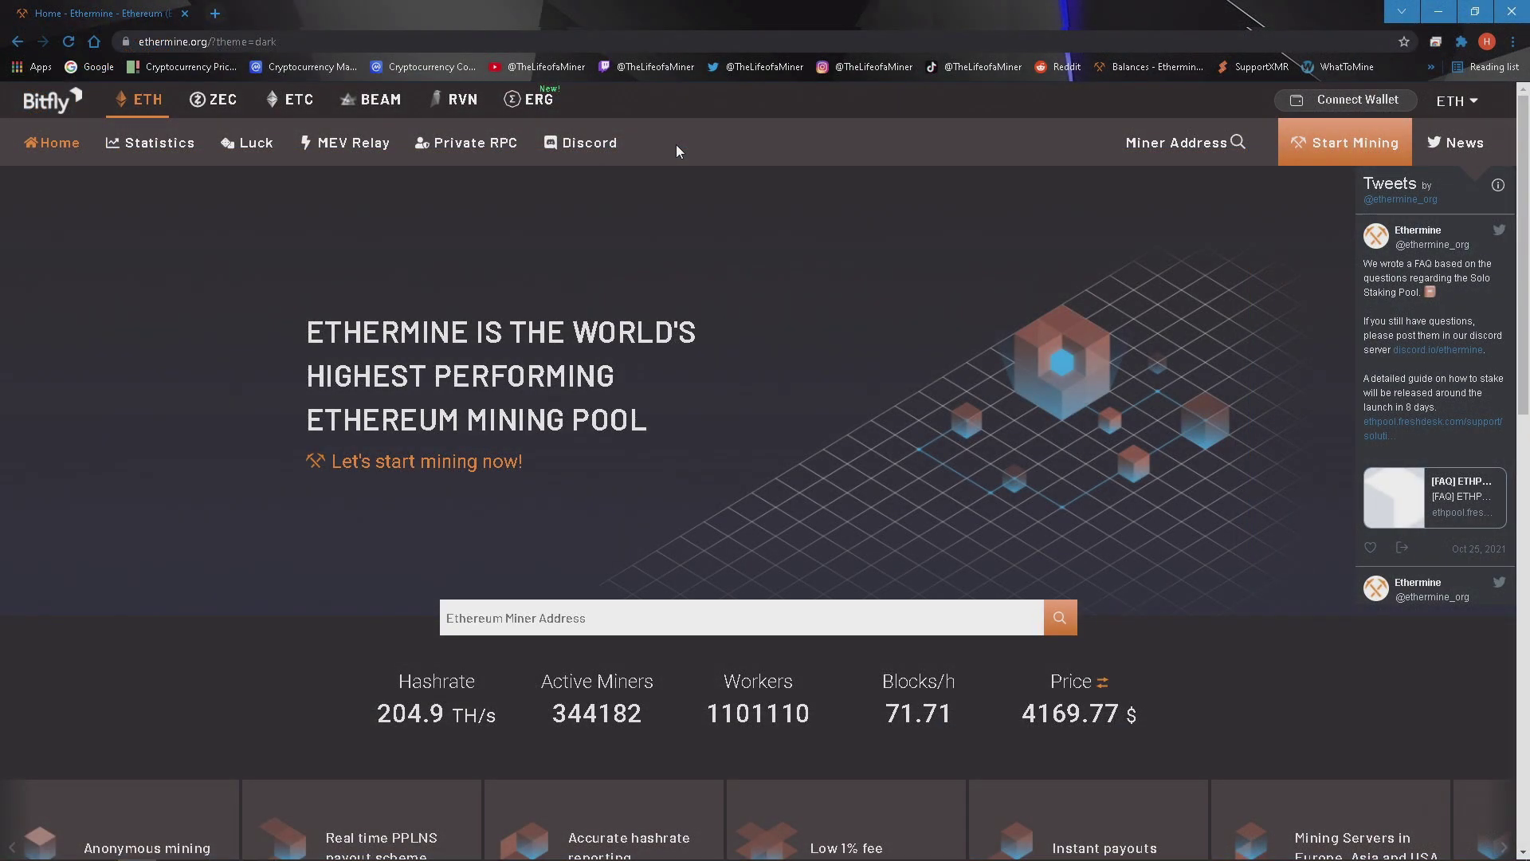
Copy us1.ethermine.org from Ethermine's connection guide and select the old asia2 server in start_eth.
{"action": "left_click", "coordinate": [1329, 142]}
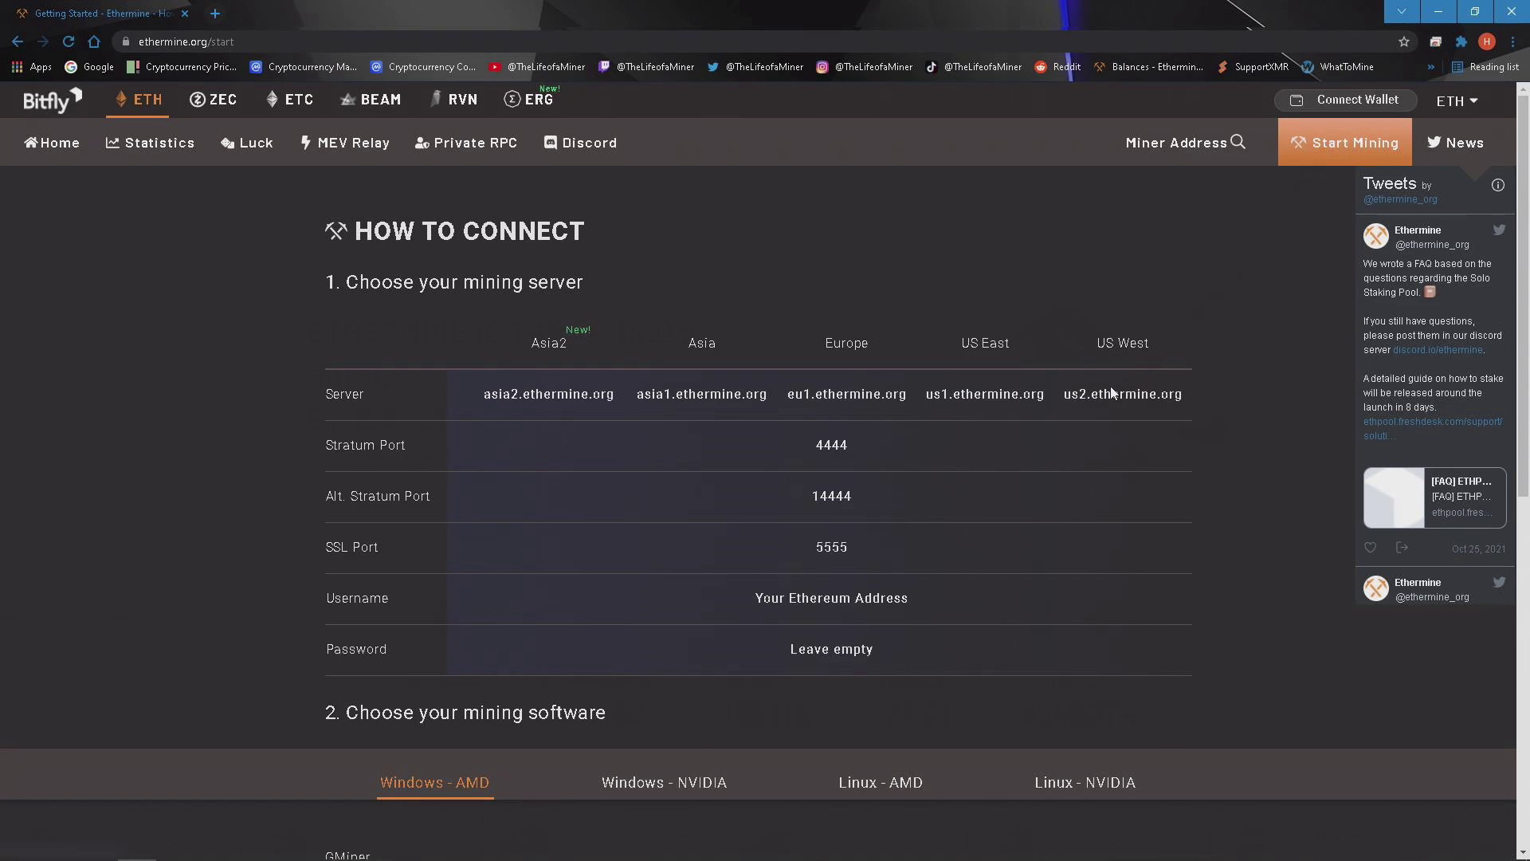
{"action": "left_click_drag", "start_coordinate": [928, 394], "coordinate": [1041, 390]}
{"action": "key", "text": "ctrl+c"}
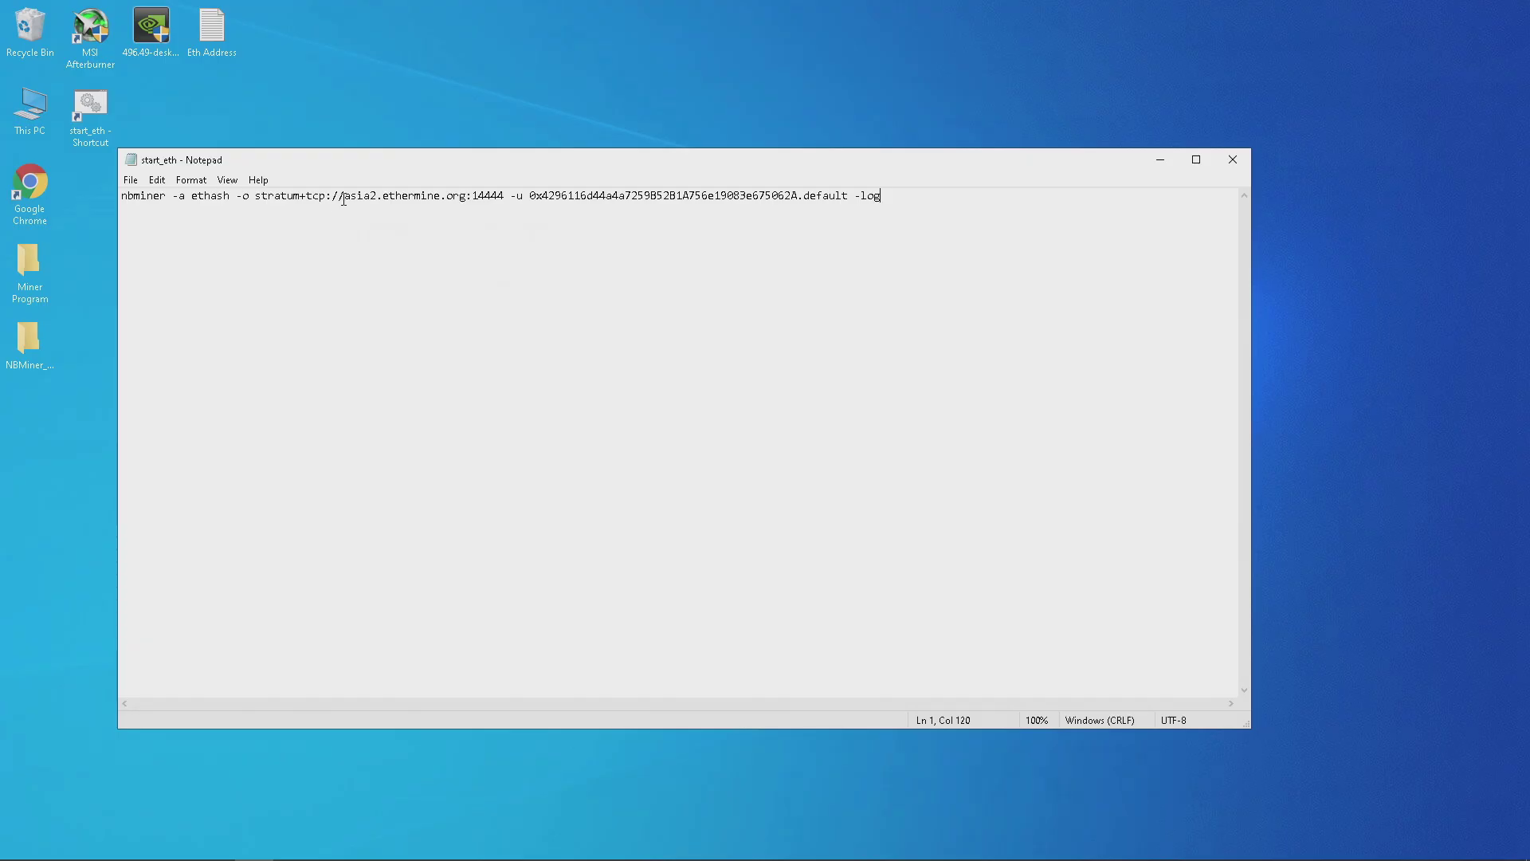
{"action": "left_click_drag", "start_coordinate": [343, 199], "coordinate": [460, 201]}
Paste us1.ethermine.org into the command and replace the old wallet with the Eth Address one.
{"action": "key", "text": "ctrl+v"}
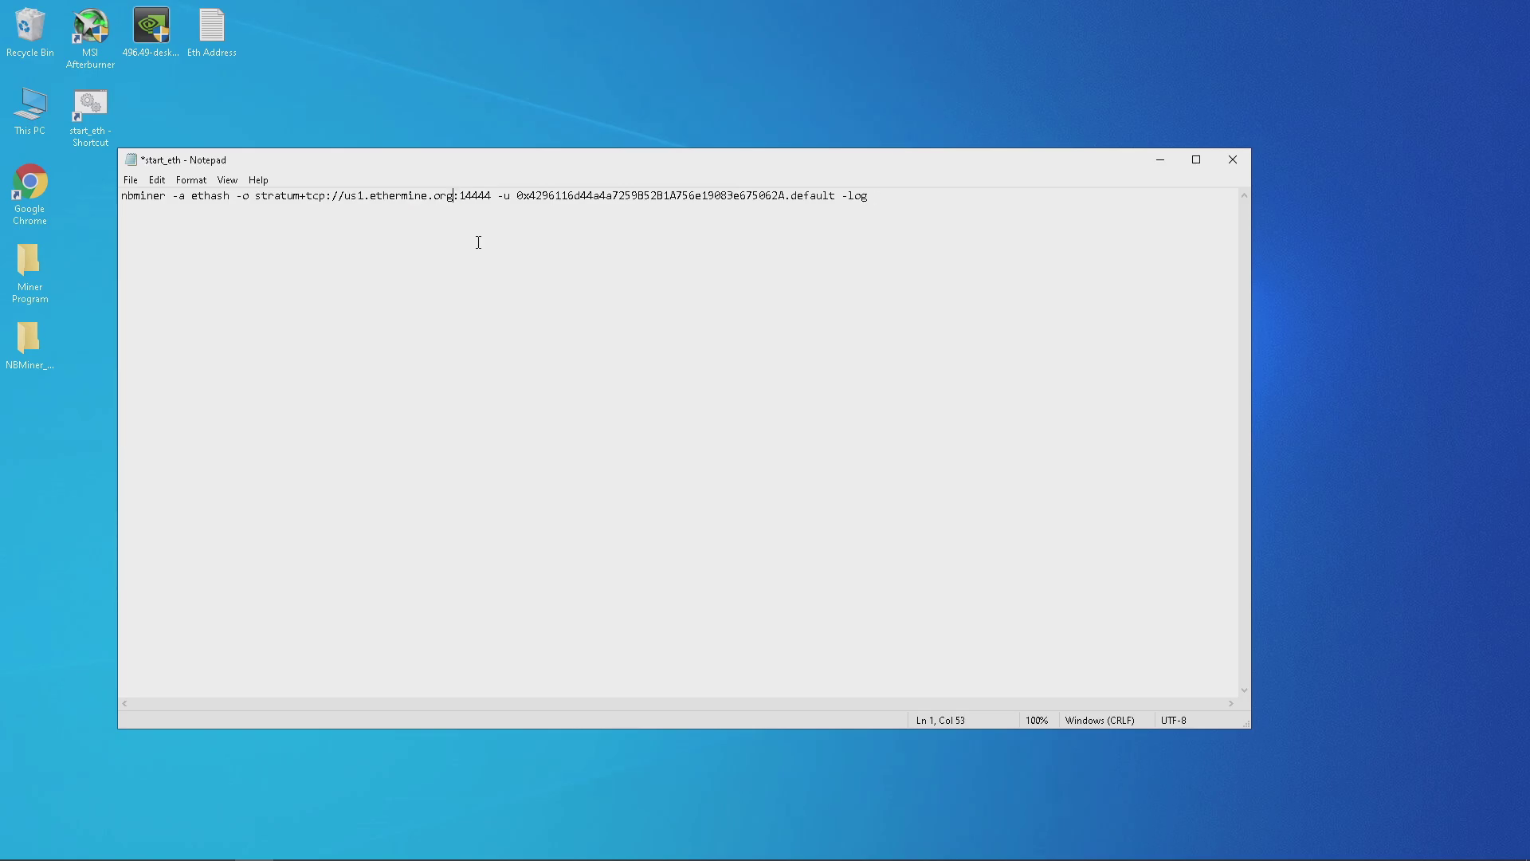
{"action": "double_click", "coordinate": [229, 50]}
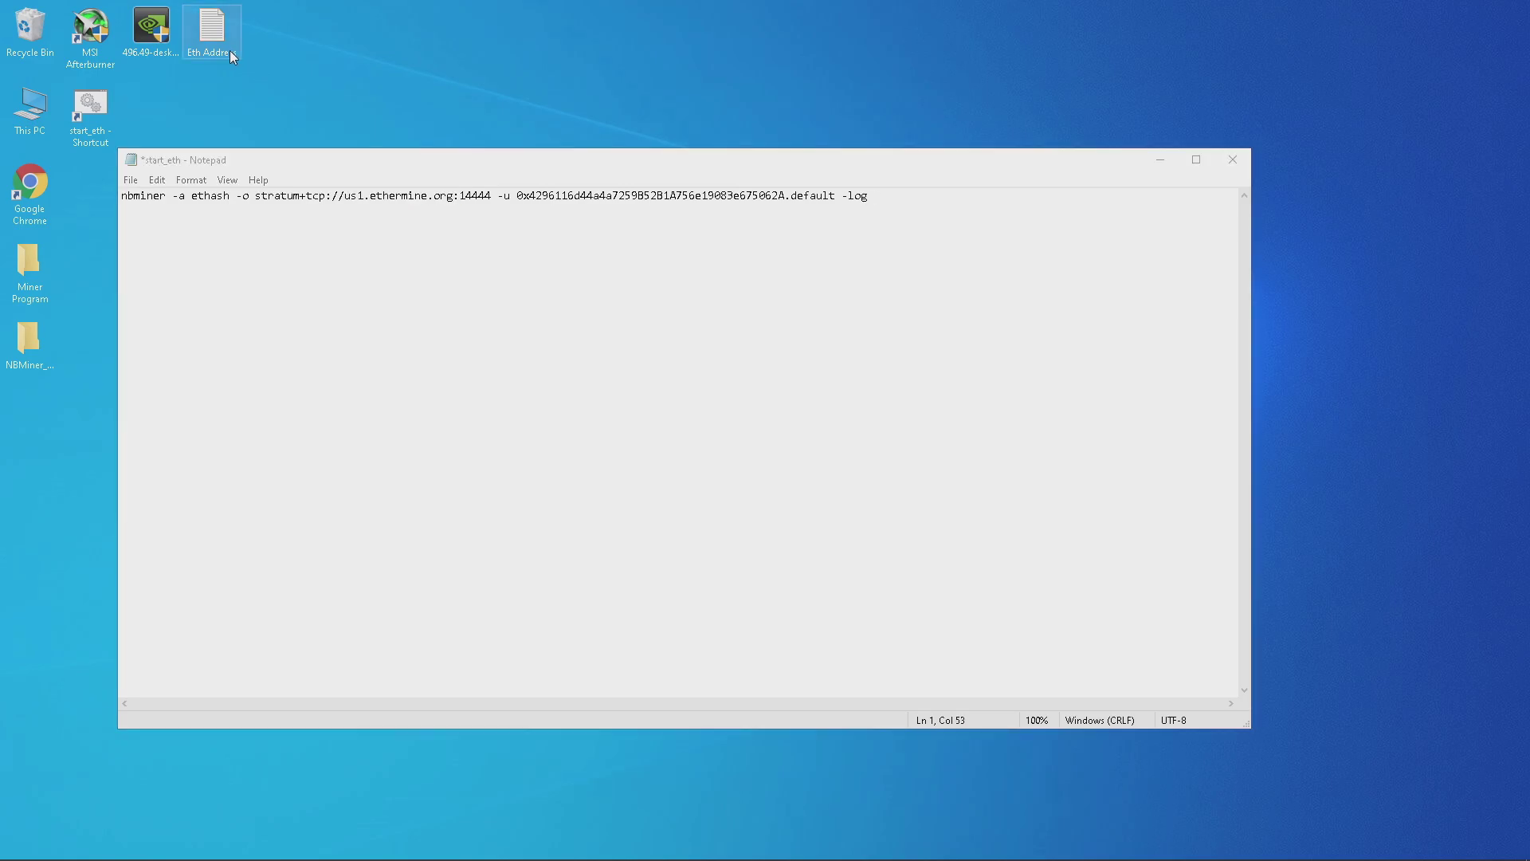
{"action": "left_click_drag", "start_coordinate": [477, 203], "coordinate": [192, 209]}
{"action": "left_click", "coordinate": [176, 266]}
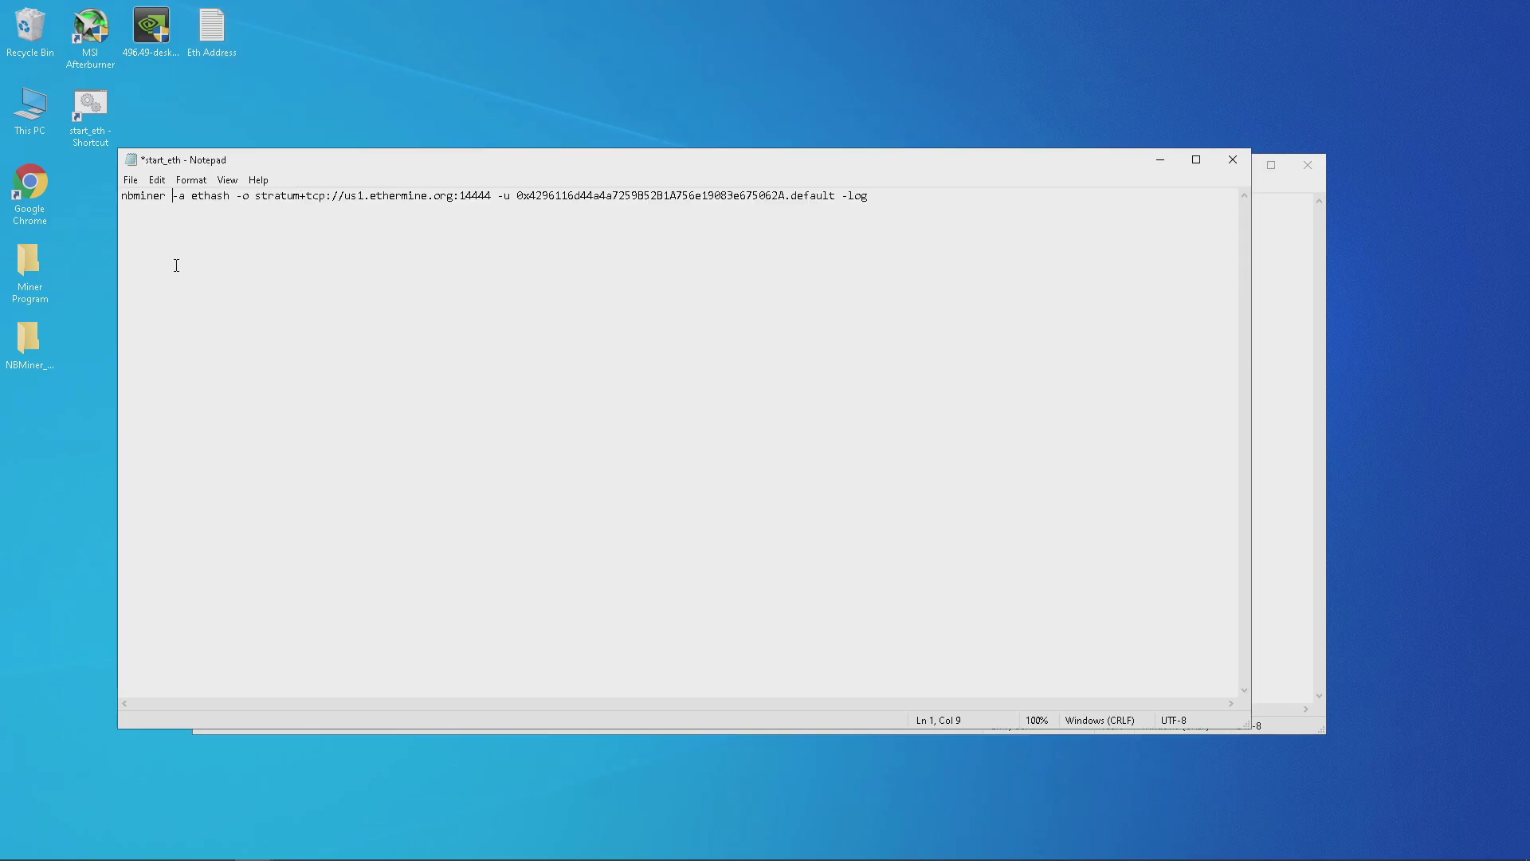
{"action": "left_click_drag", "start_coordinate": [518, 198], "coordinate": [784, 191]}
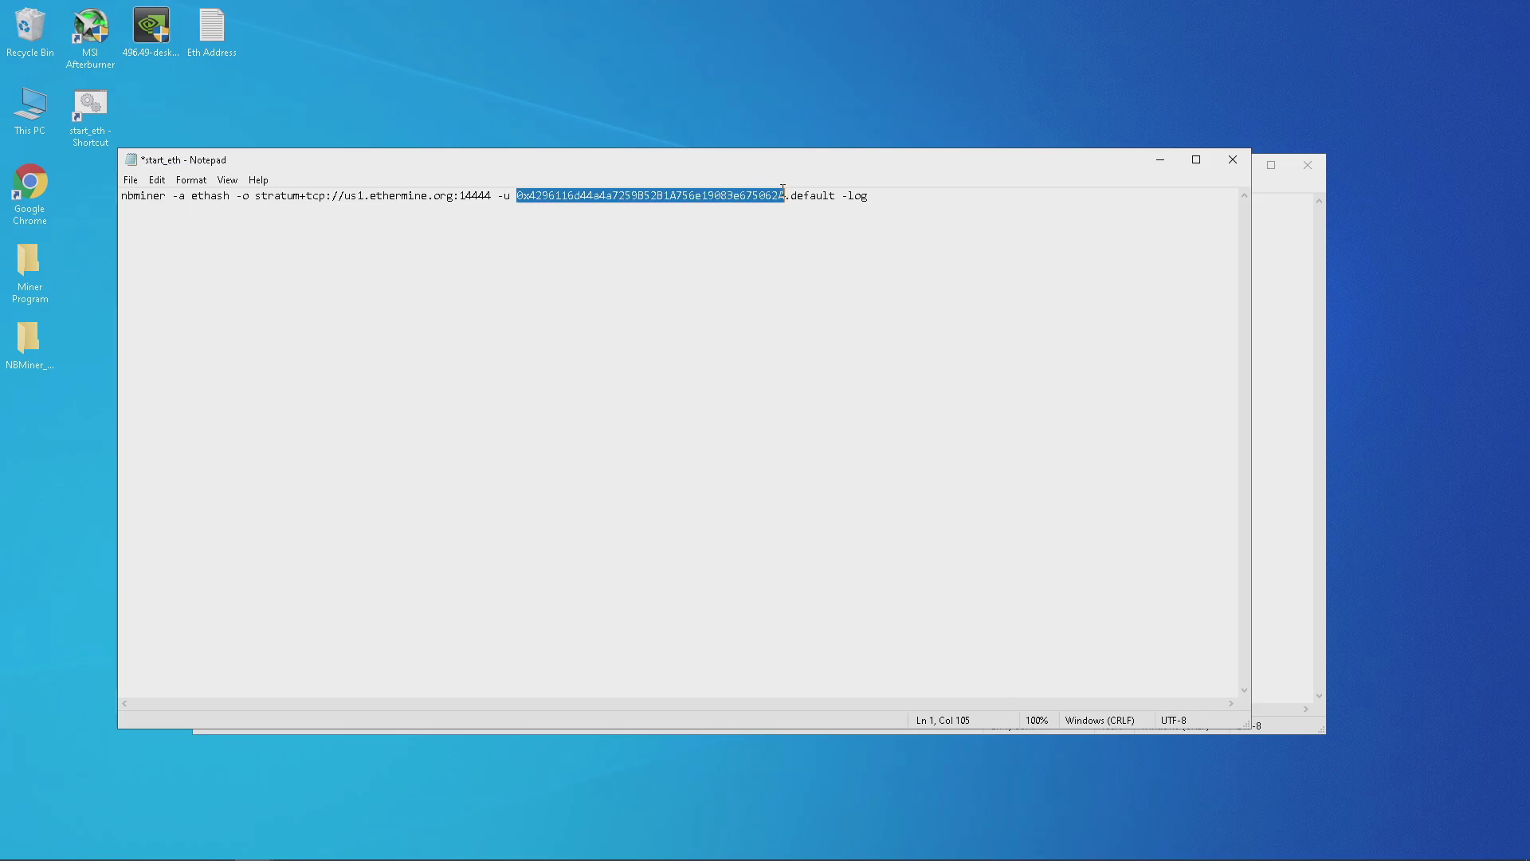
{"action": "type", "text": "0xbb639fd8D95AdA2140B0314baeF96BEc587A2C3e"}
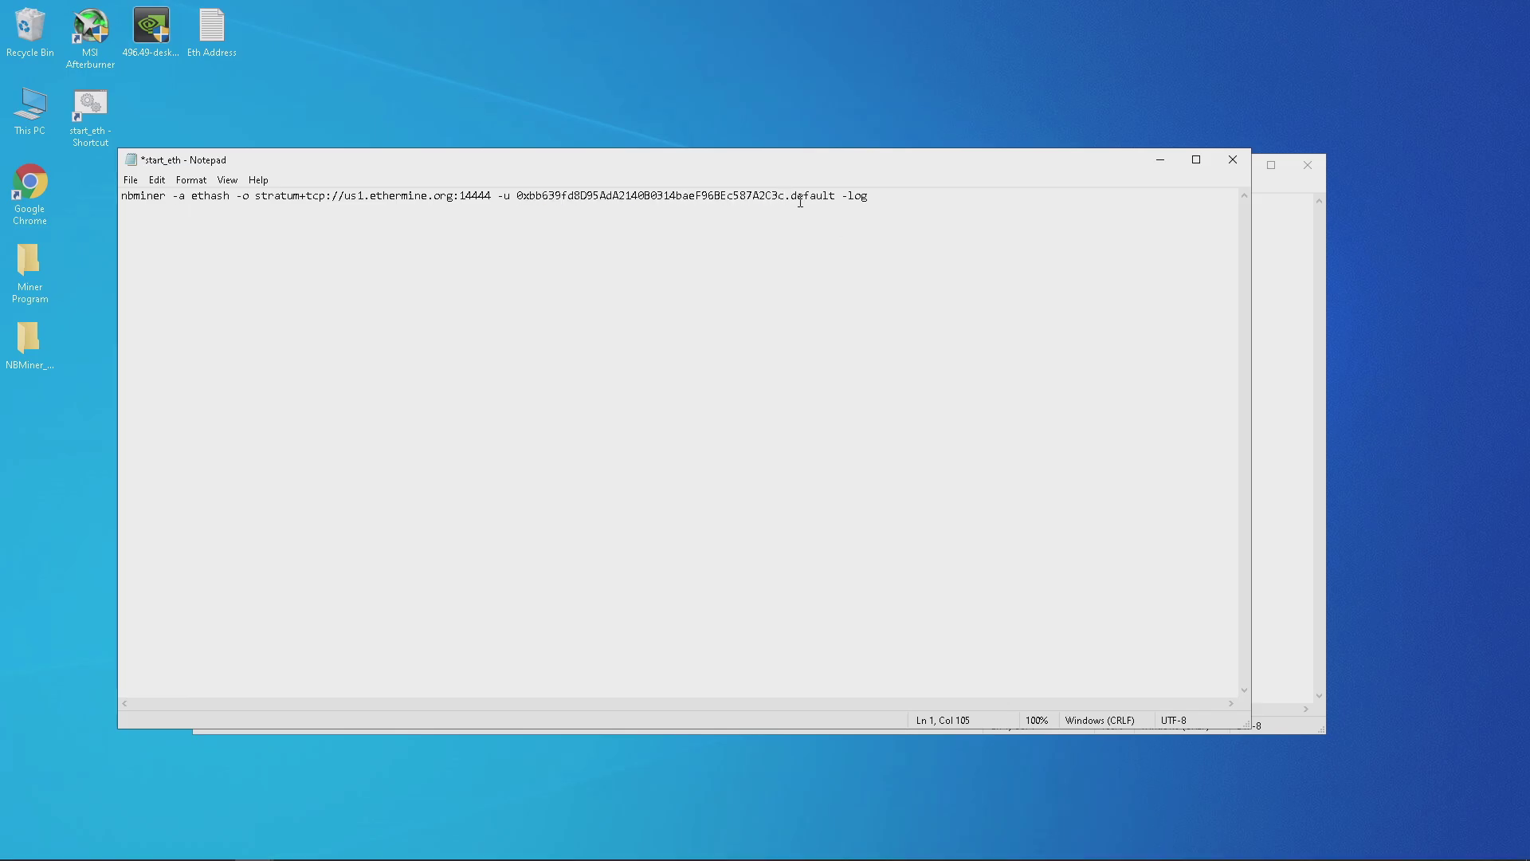
Change the worker name from default to Test and save start_eth.
{"action": "left_click_drag", "start_coordinate": [796, 196], "coordinate": [828, 200]}
{"action": "type", "text": "Test"}
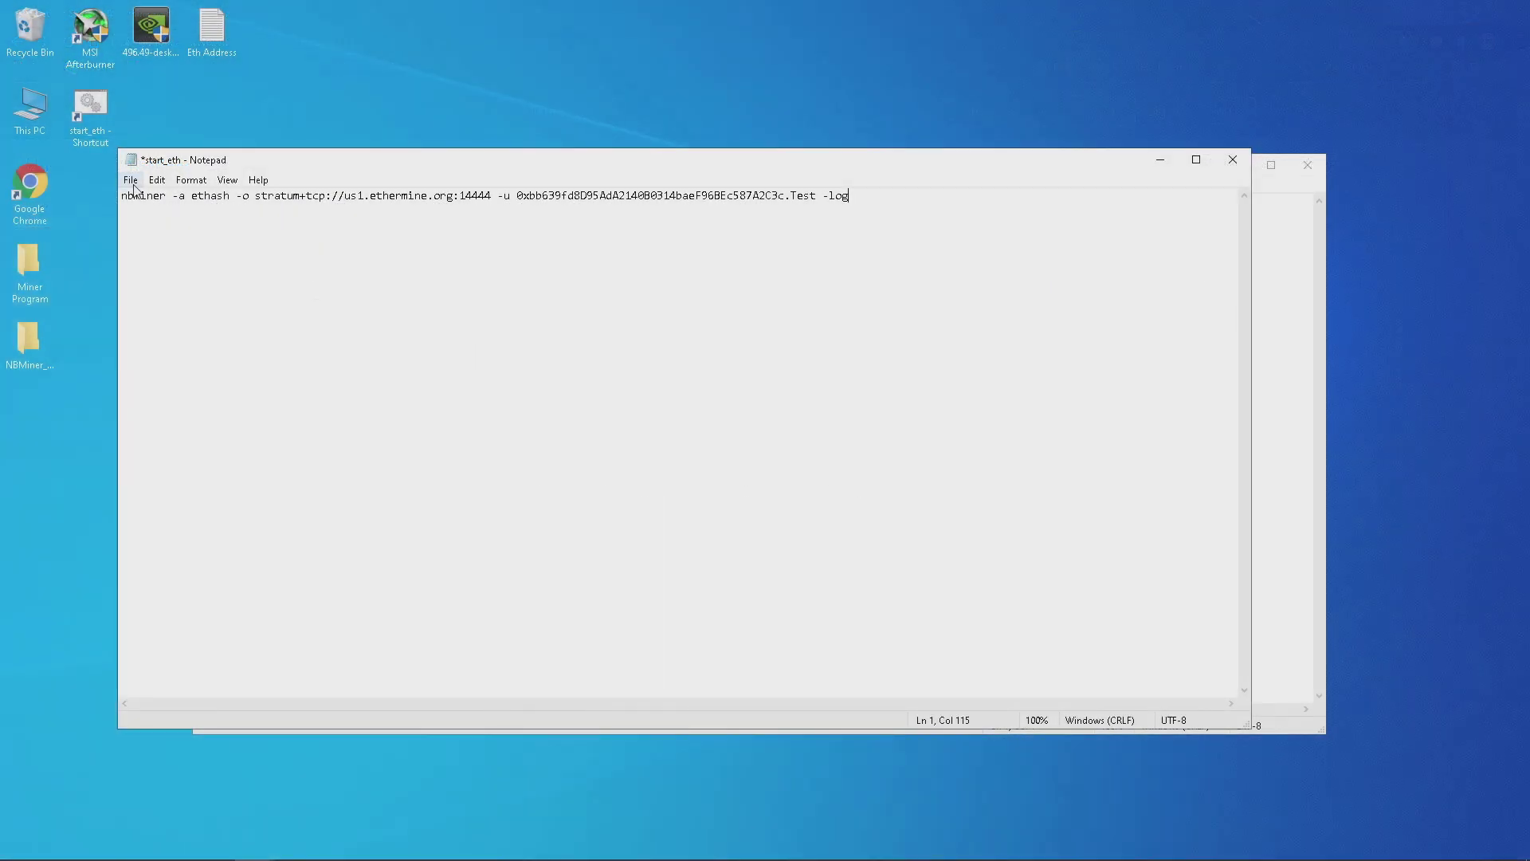
{"action": "left_click", "coordinate": [131, 181]}
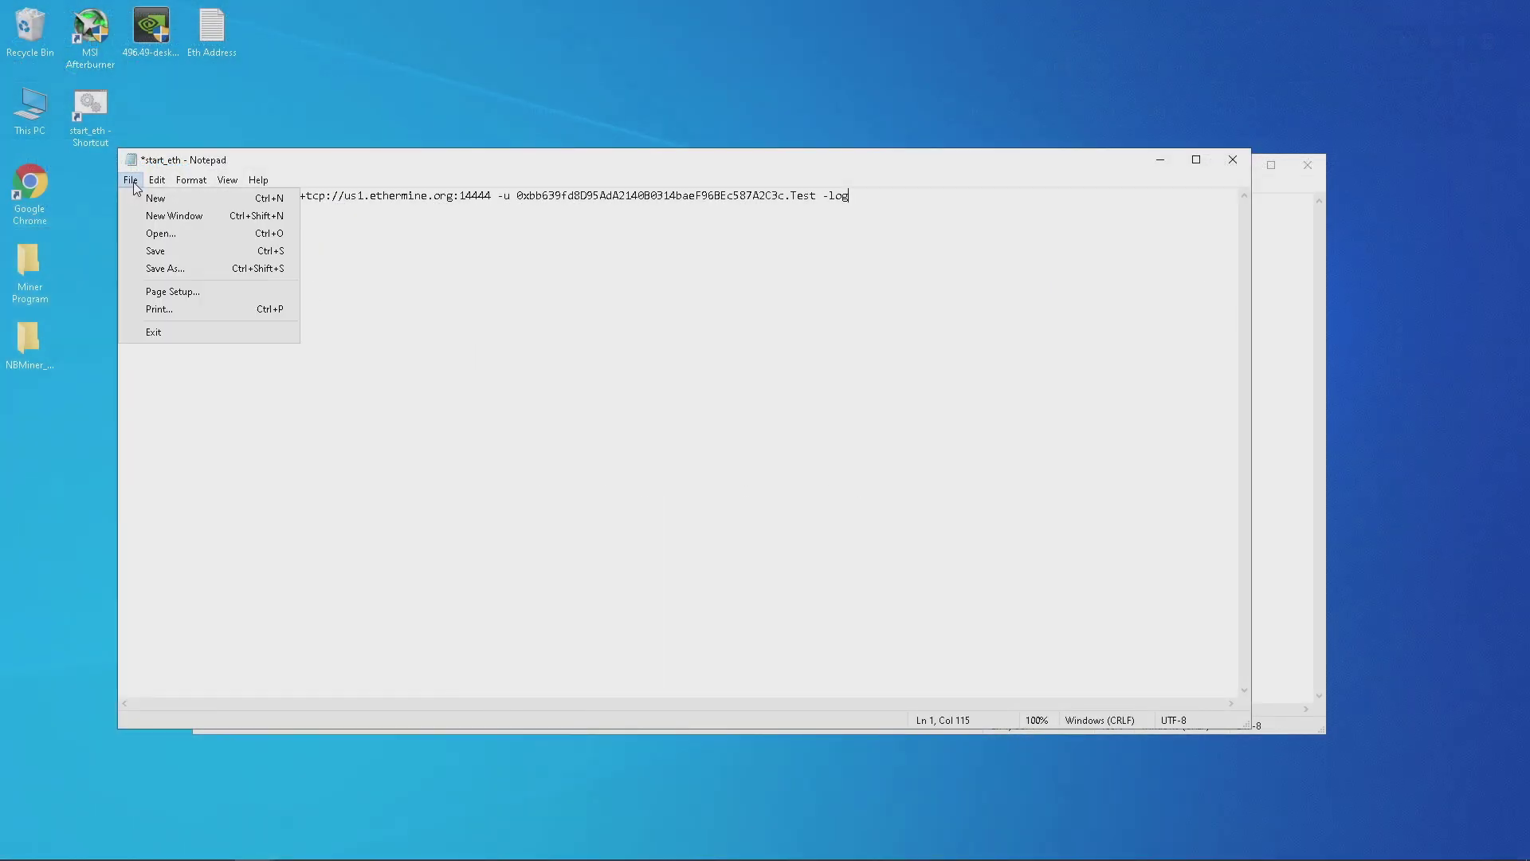
{"action": "left_click", "coordinate": [173, 249]}
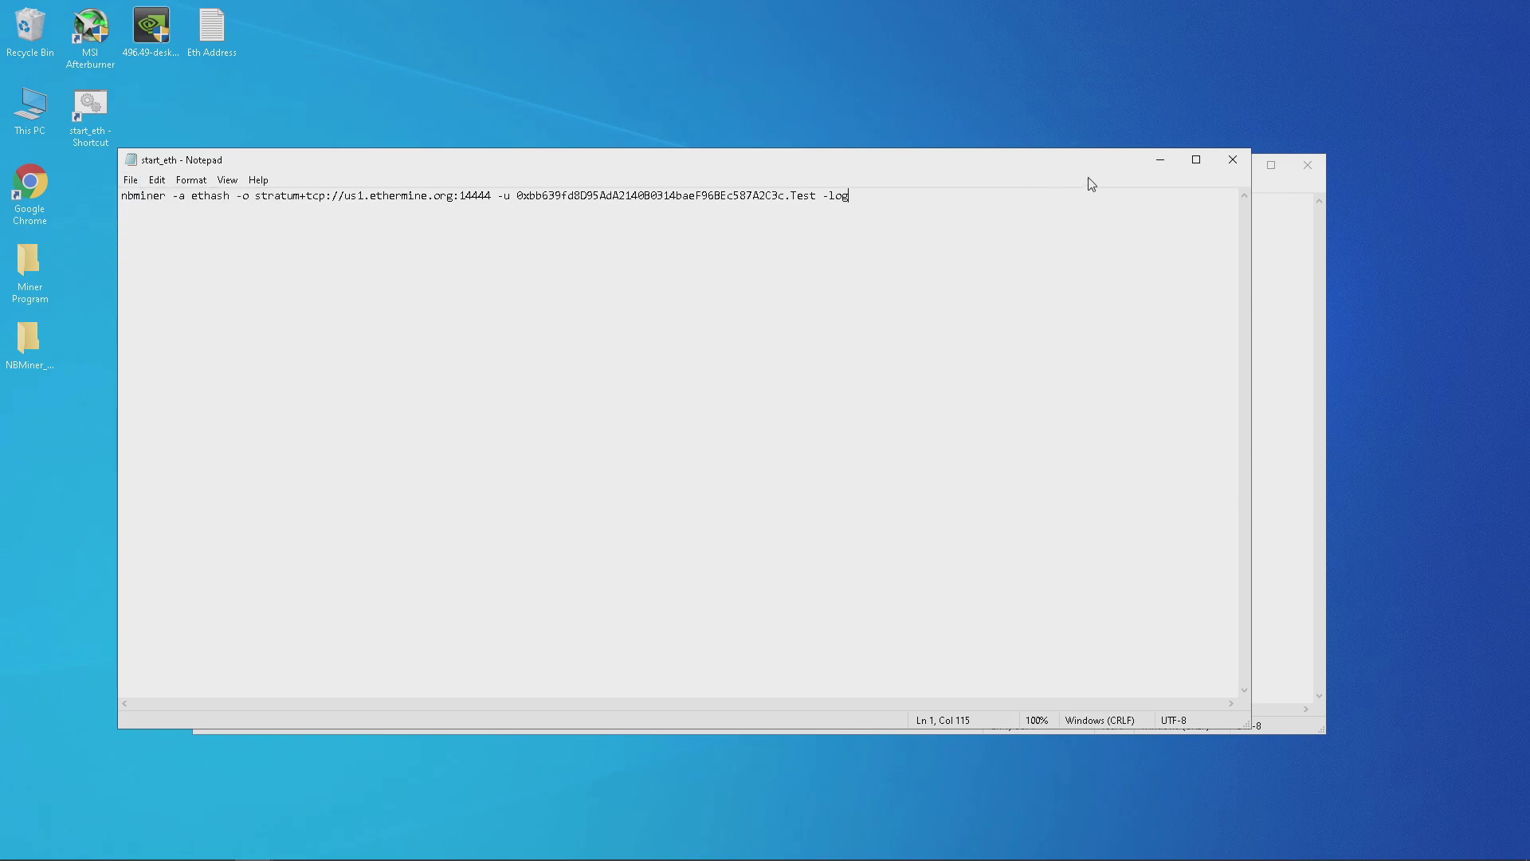
Close both Notepad files and launch MSI Afterburner, allowing it to make changes.
{"action": "left_click", "coordinate": [1233, 159]}
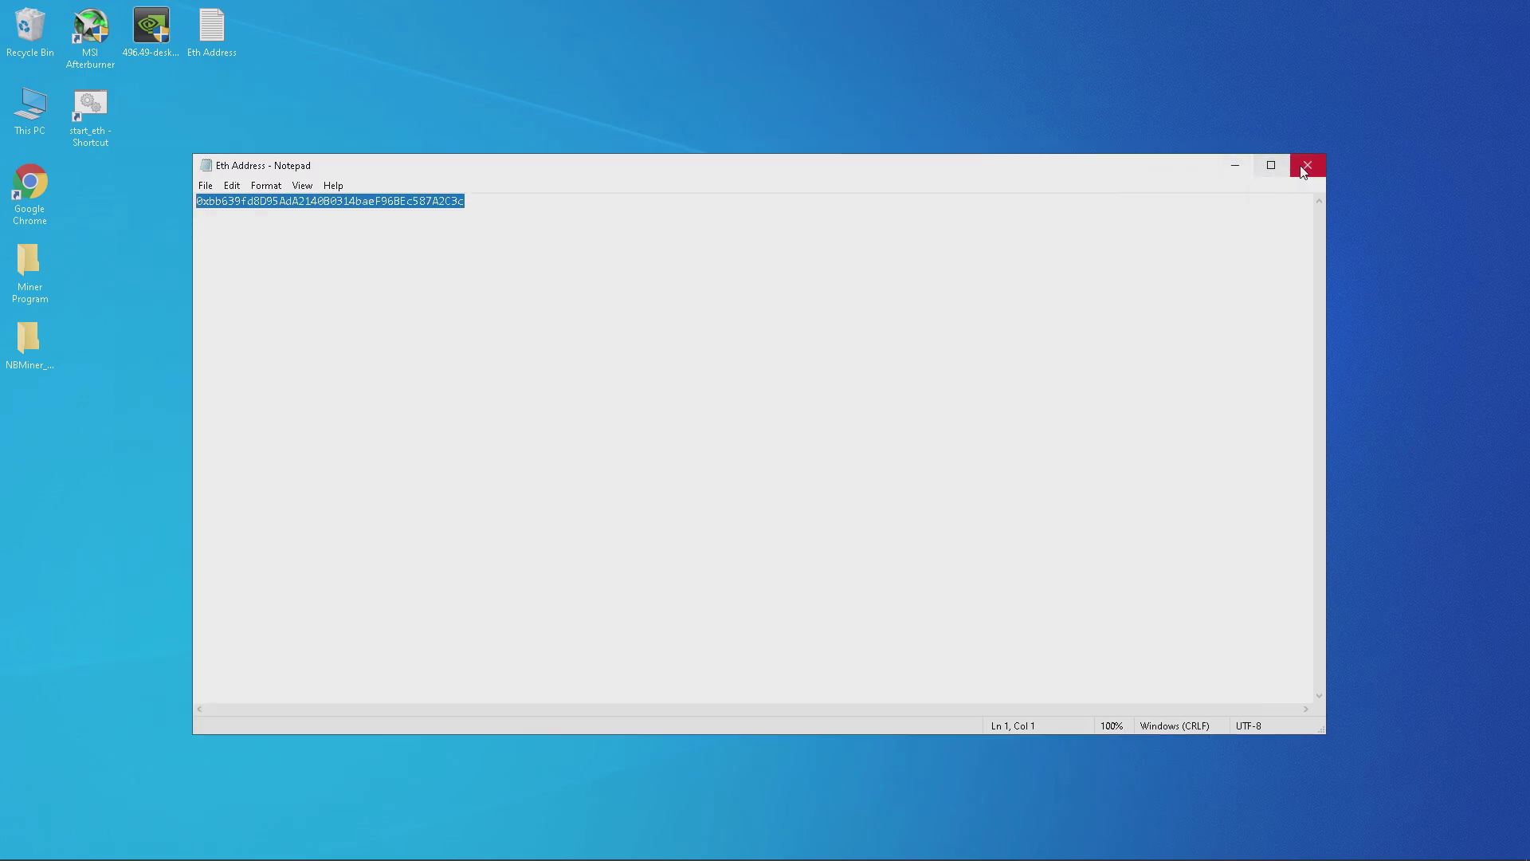
{"action": "left_click", "coordinate": [1302, 172]}
{"action": "double_click", "coordinate": [102, 70]}
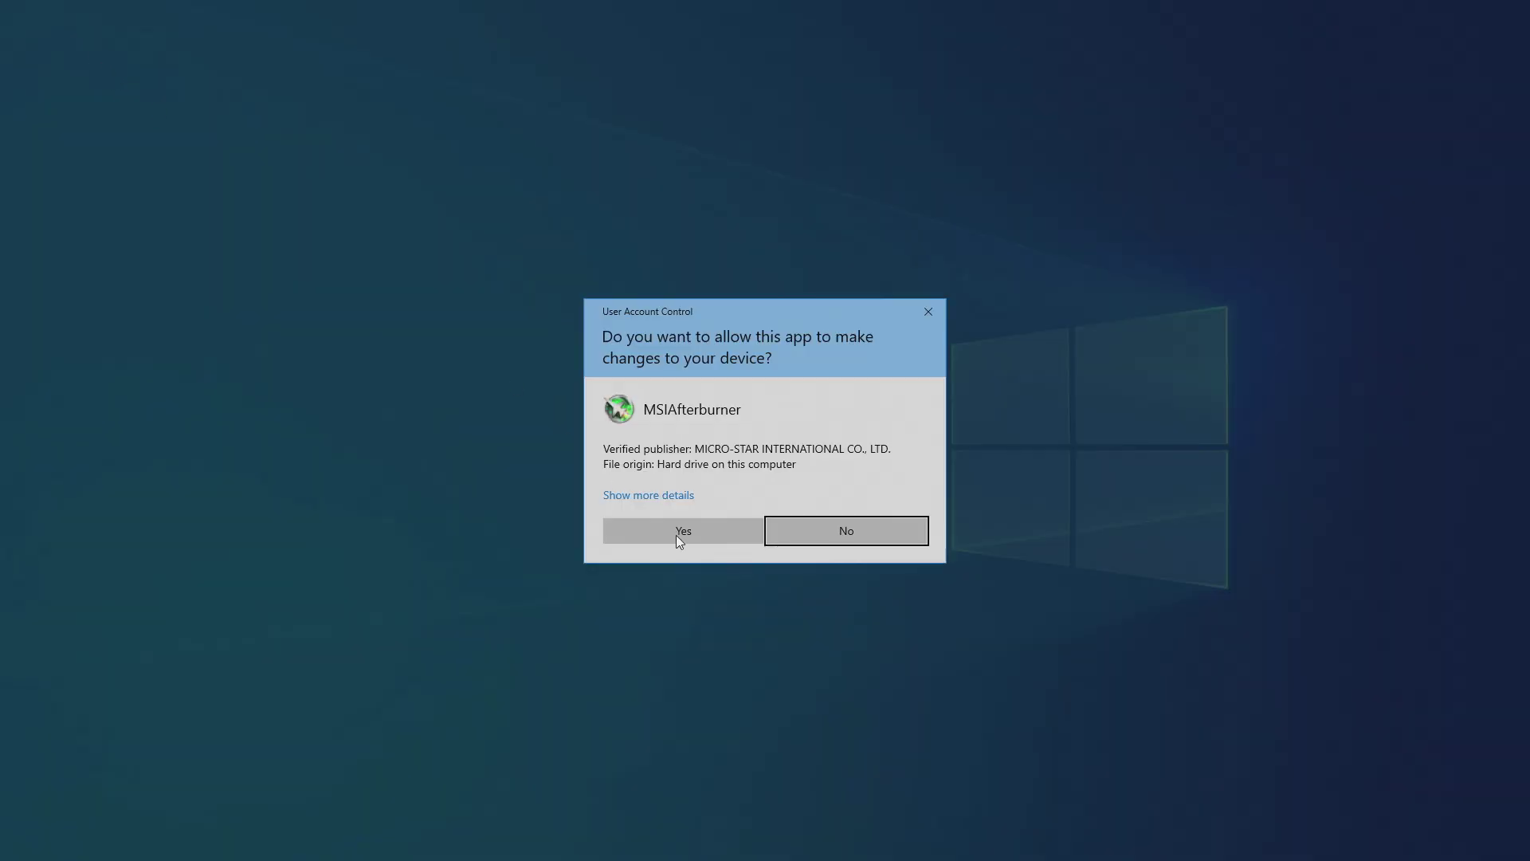
{"action": "left_click", "coordinate": [696, 529]}
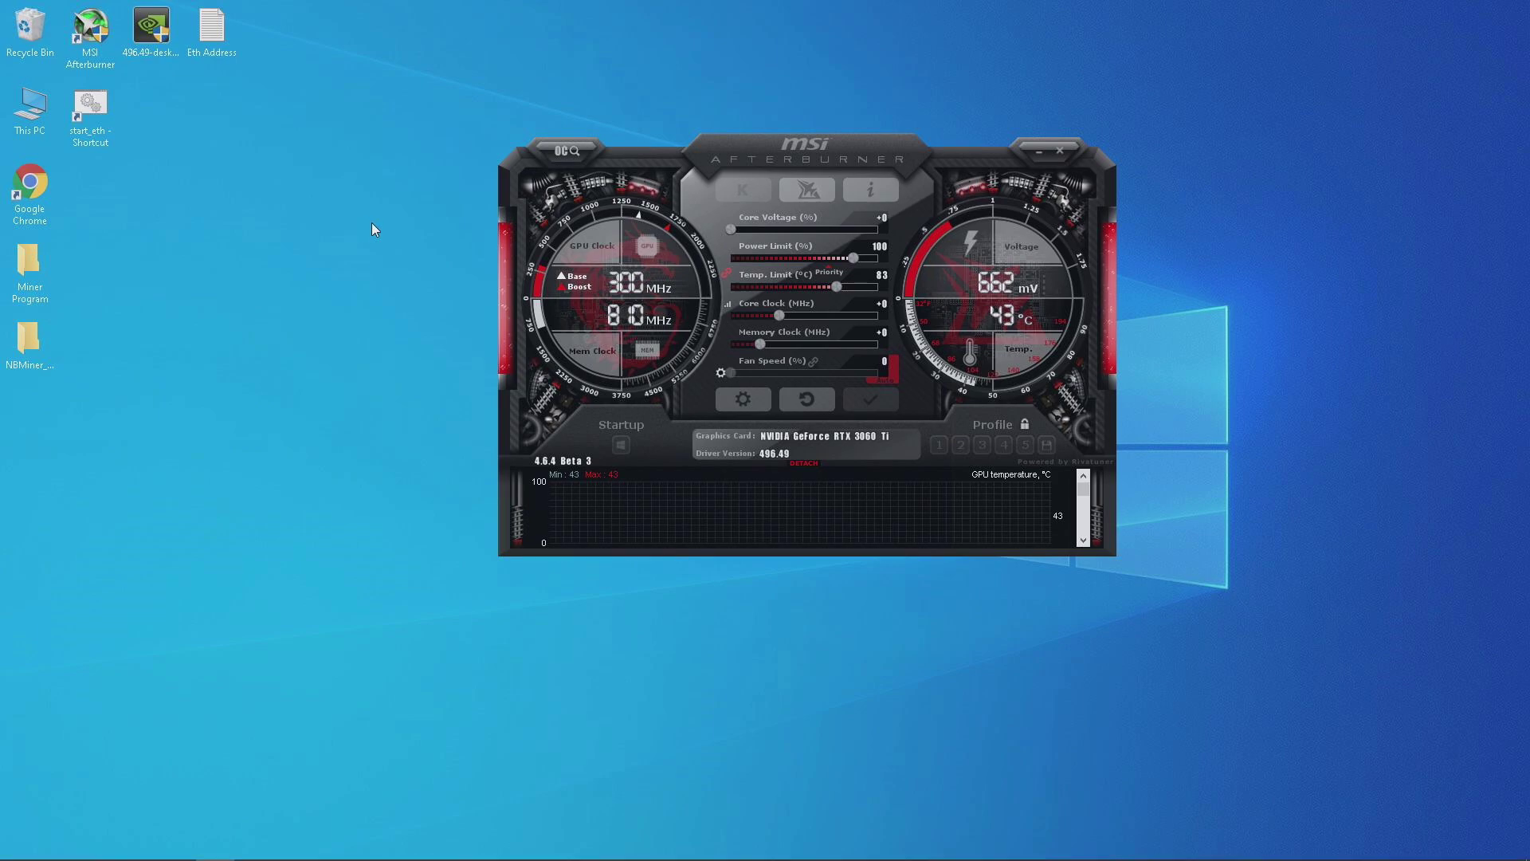
Set a fixed 80% fan speed and a +1200 MHz memory clock offset.
{"action": "left_click", "coordinate": [877, 379]}
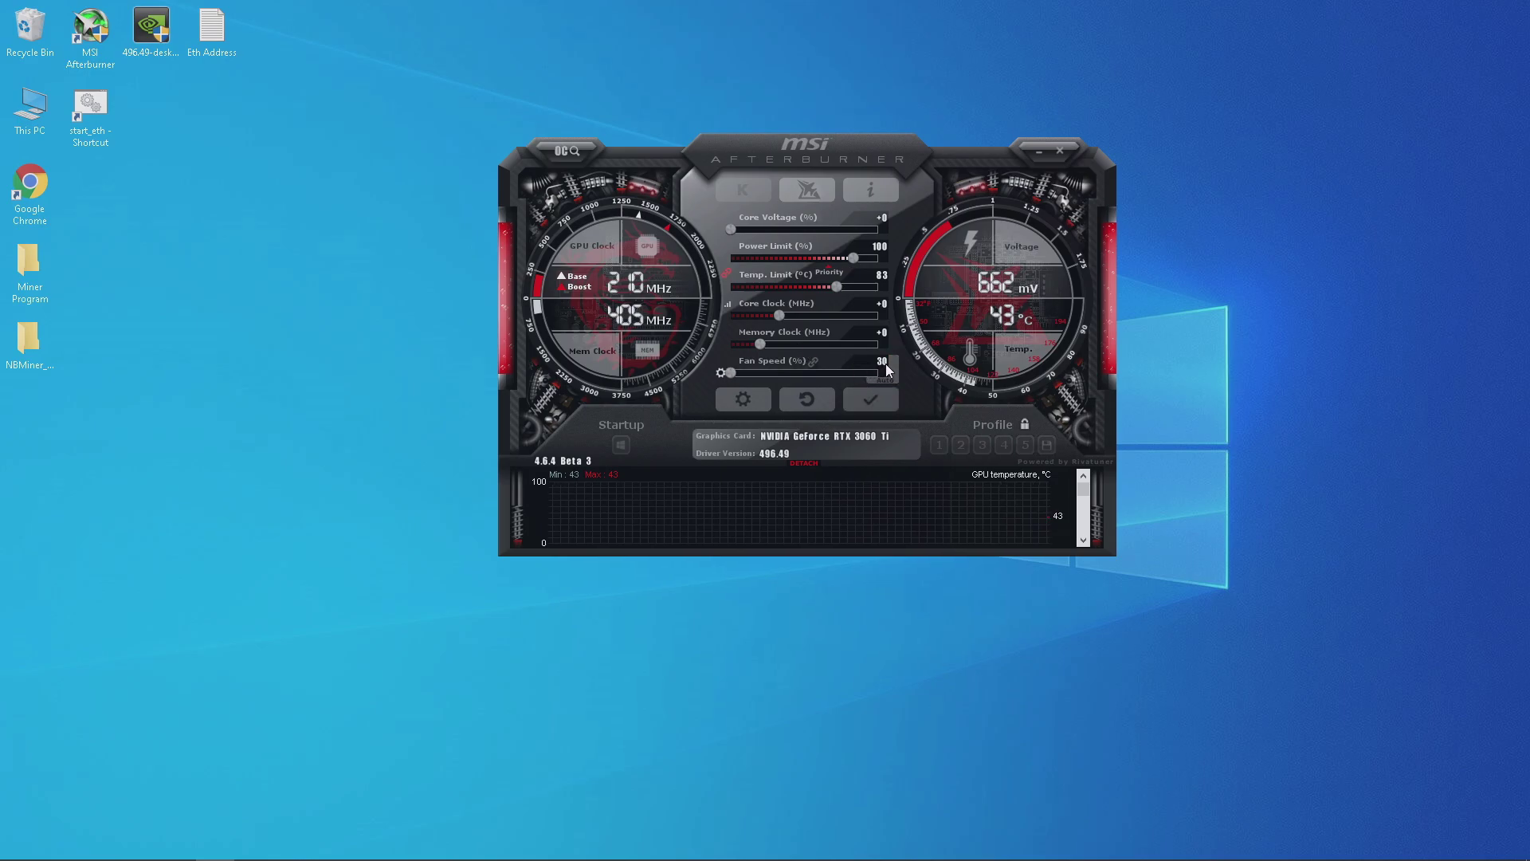
{"action": "type", "text": "80"}
{"action": "left_click", "coordinate": [888, 332]}
{"action": "type", "text": "1200"}
{"action": "key", "text": "Return"}
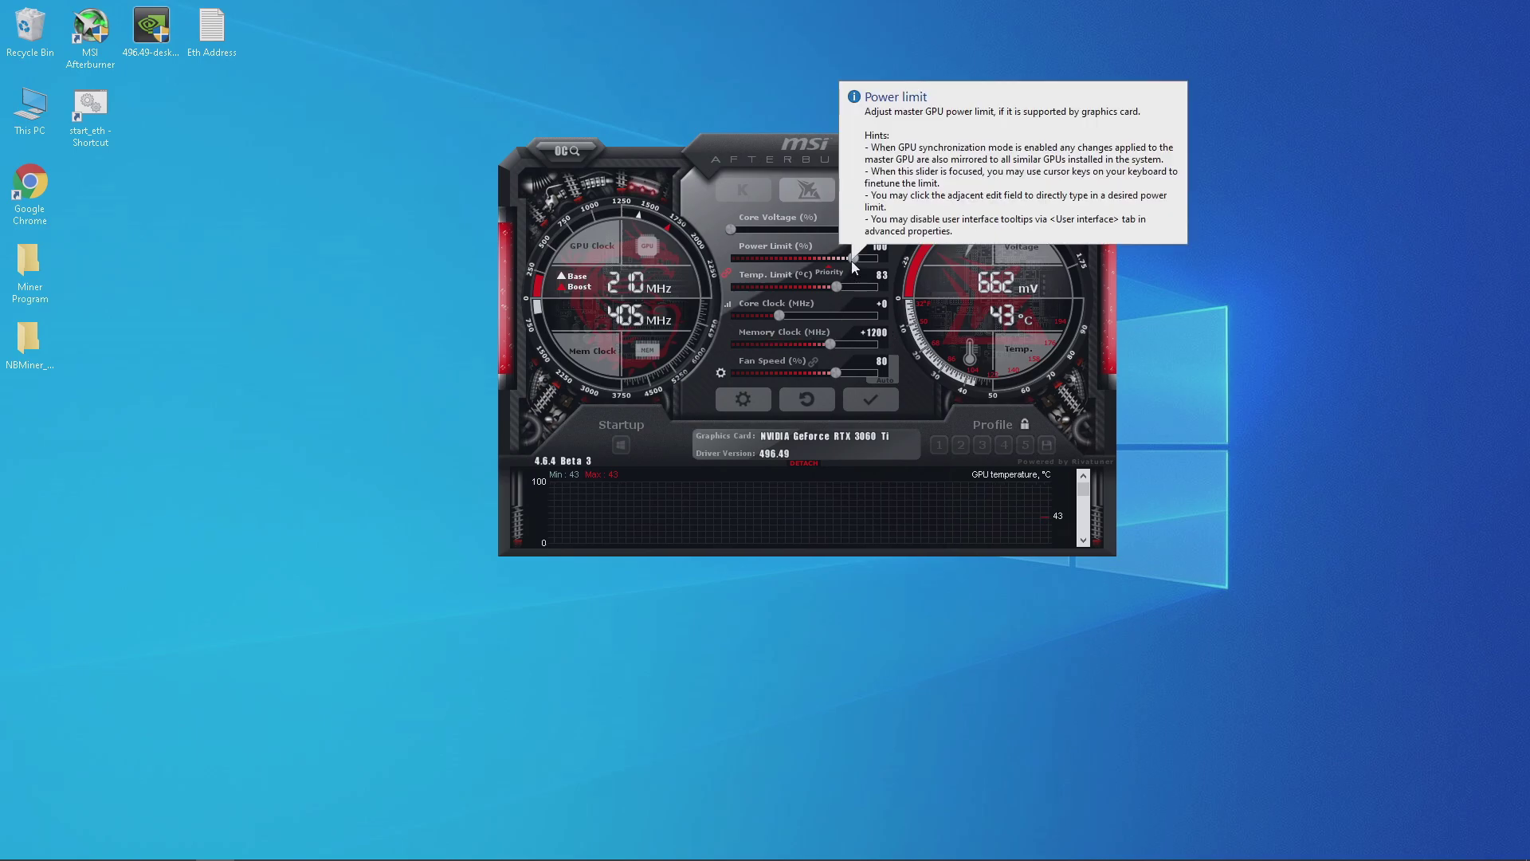
Lower the power limit to 70% and temp limit to 73, apply, and launch start_eth.
{"action": "left_click_drag", "start_coordinate": [848, 281], "coordinate": [778, 274]}
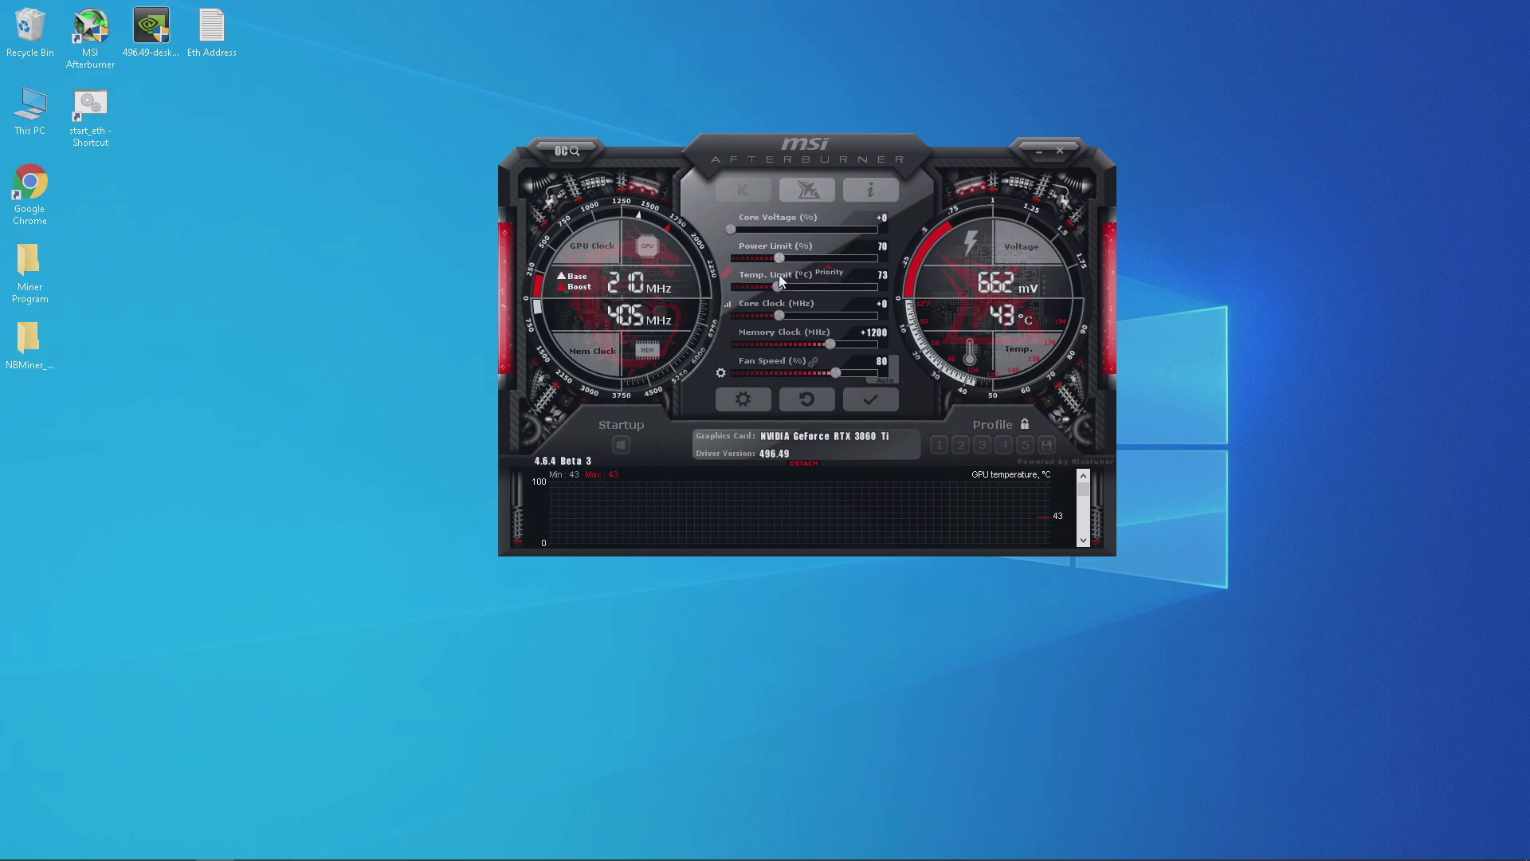
{"action": "left_click", "coordinate": [870, 399]}
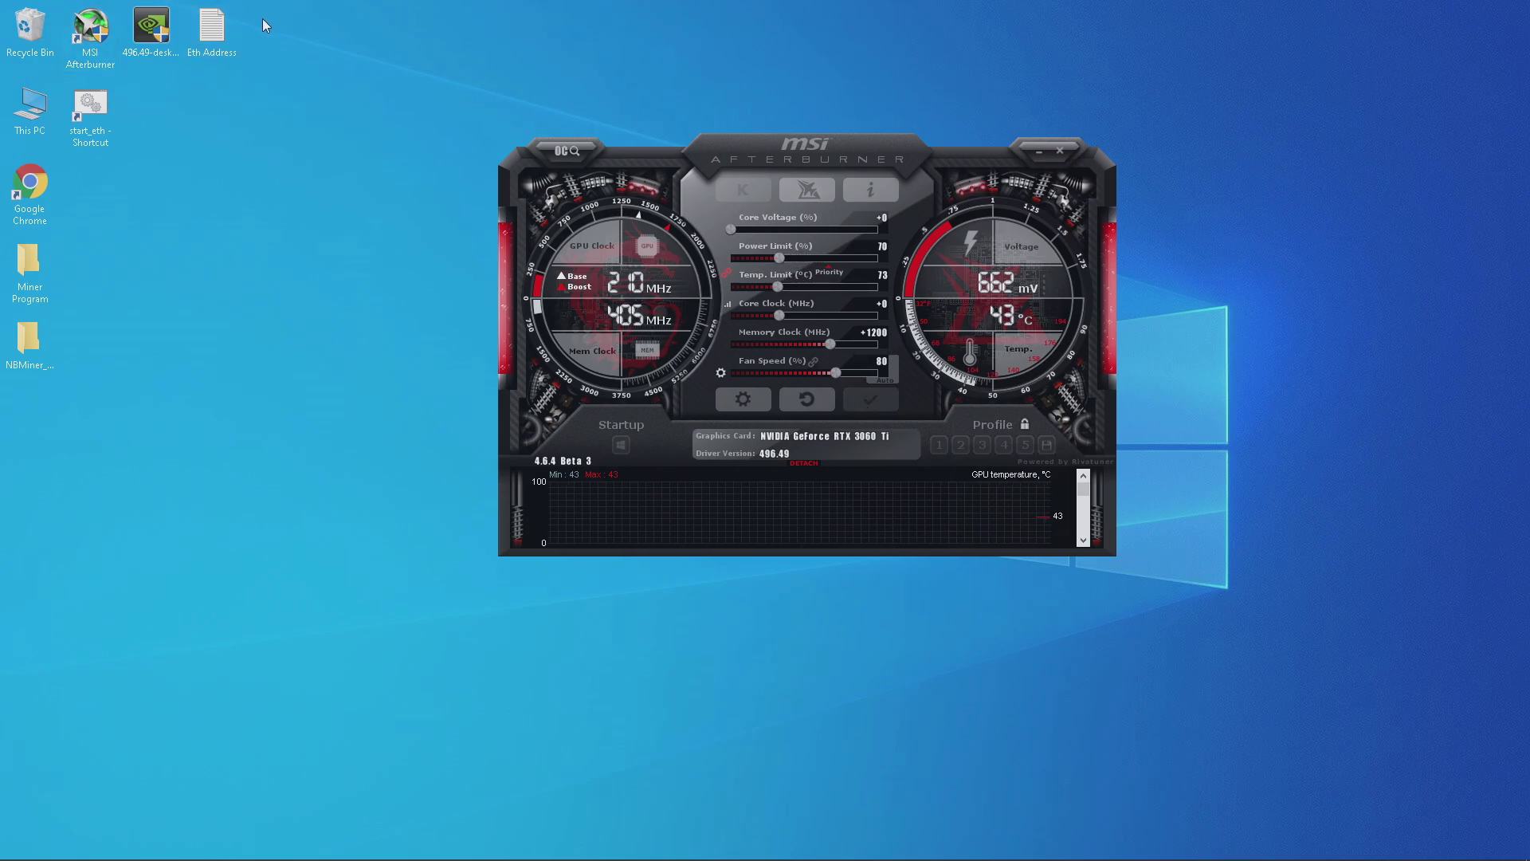
{"action": "double_click", "coordinate": [104, 132]}
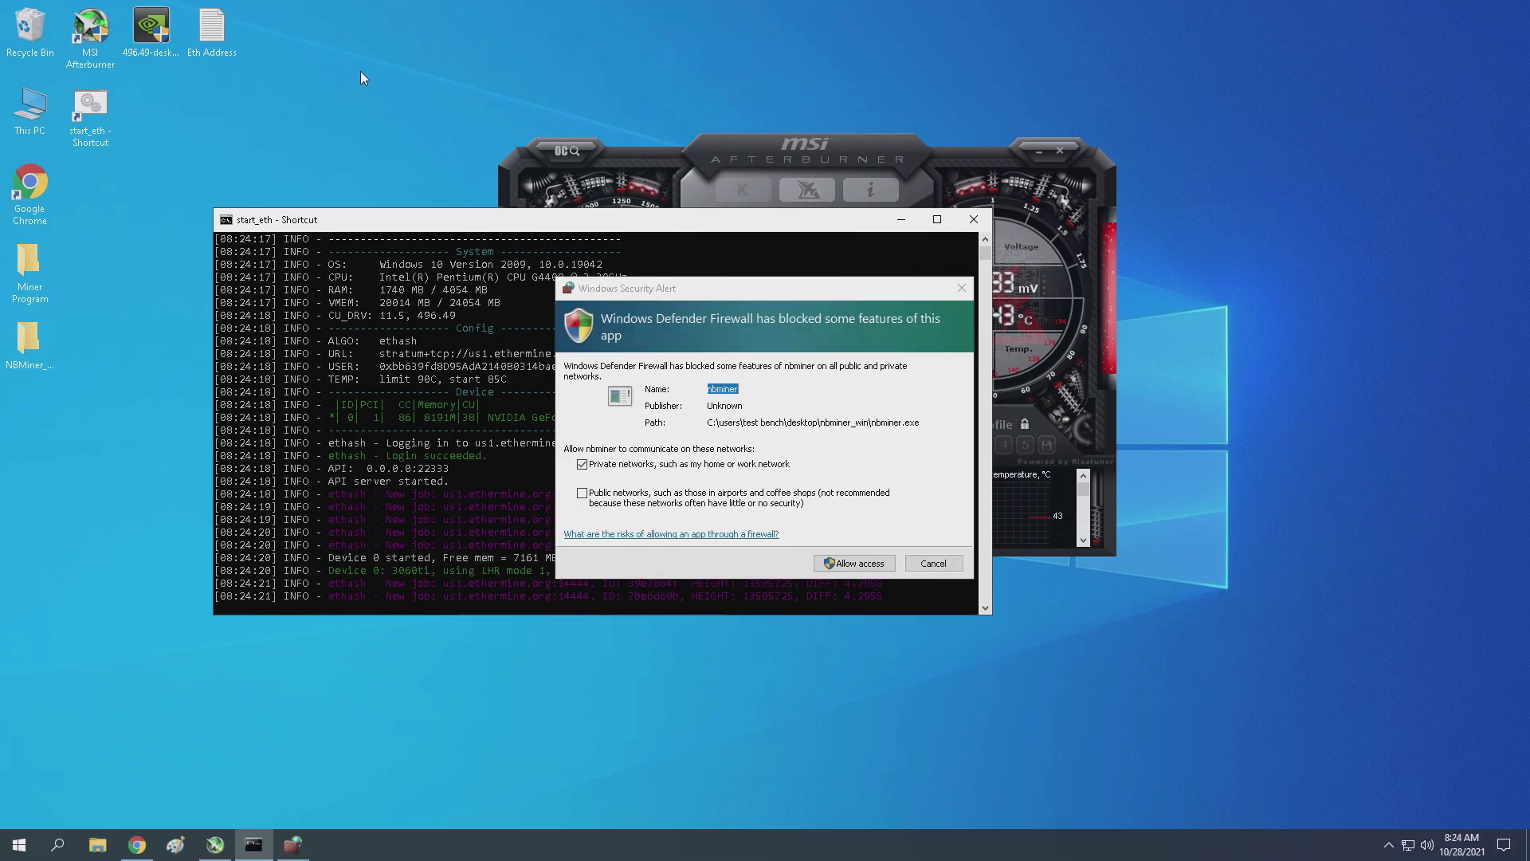
Allow NBMiner through Windows Defender Firewall so it mines Ethereum on us1.ethermine.org.
{"action": "left_click", "coordinate": [859, 564]}
{"action": "left_click", "coordinate": [862, 563]}
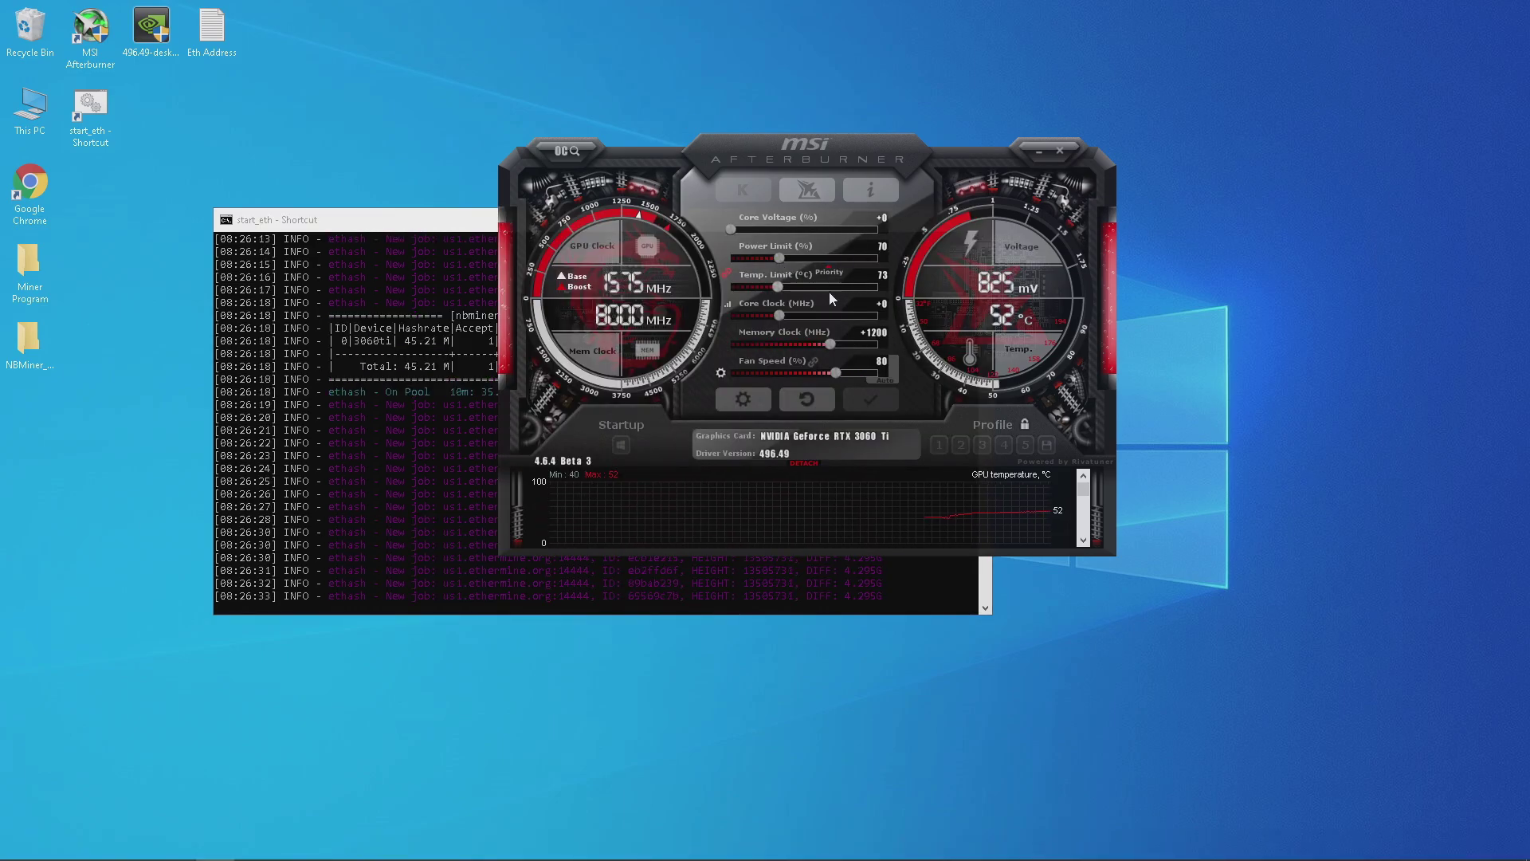
Apply a 75% power limit and check the miner log's hashrate.
{"action": "left_click", "coordinate": [779, 258]}
{"action": "left_click_drag", "start_coordinate": [786, 259], "coordinate": [792, 258]}
{"action": "left_click", "coordinate": [871, 398]}
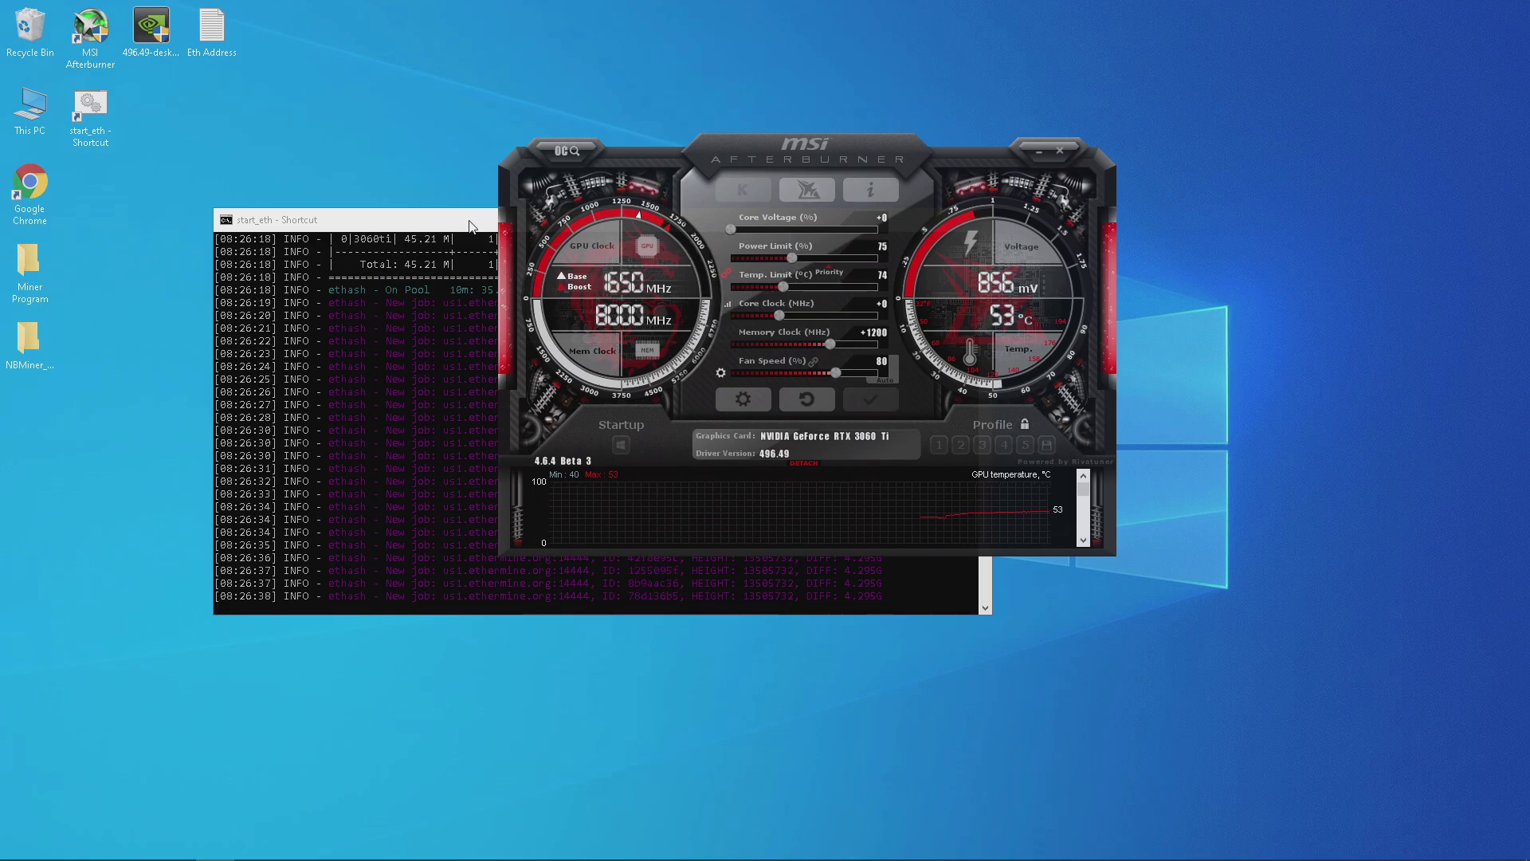
{"action": "left_click", "coordinate": [470, 227]}
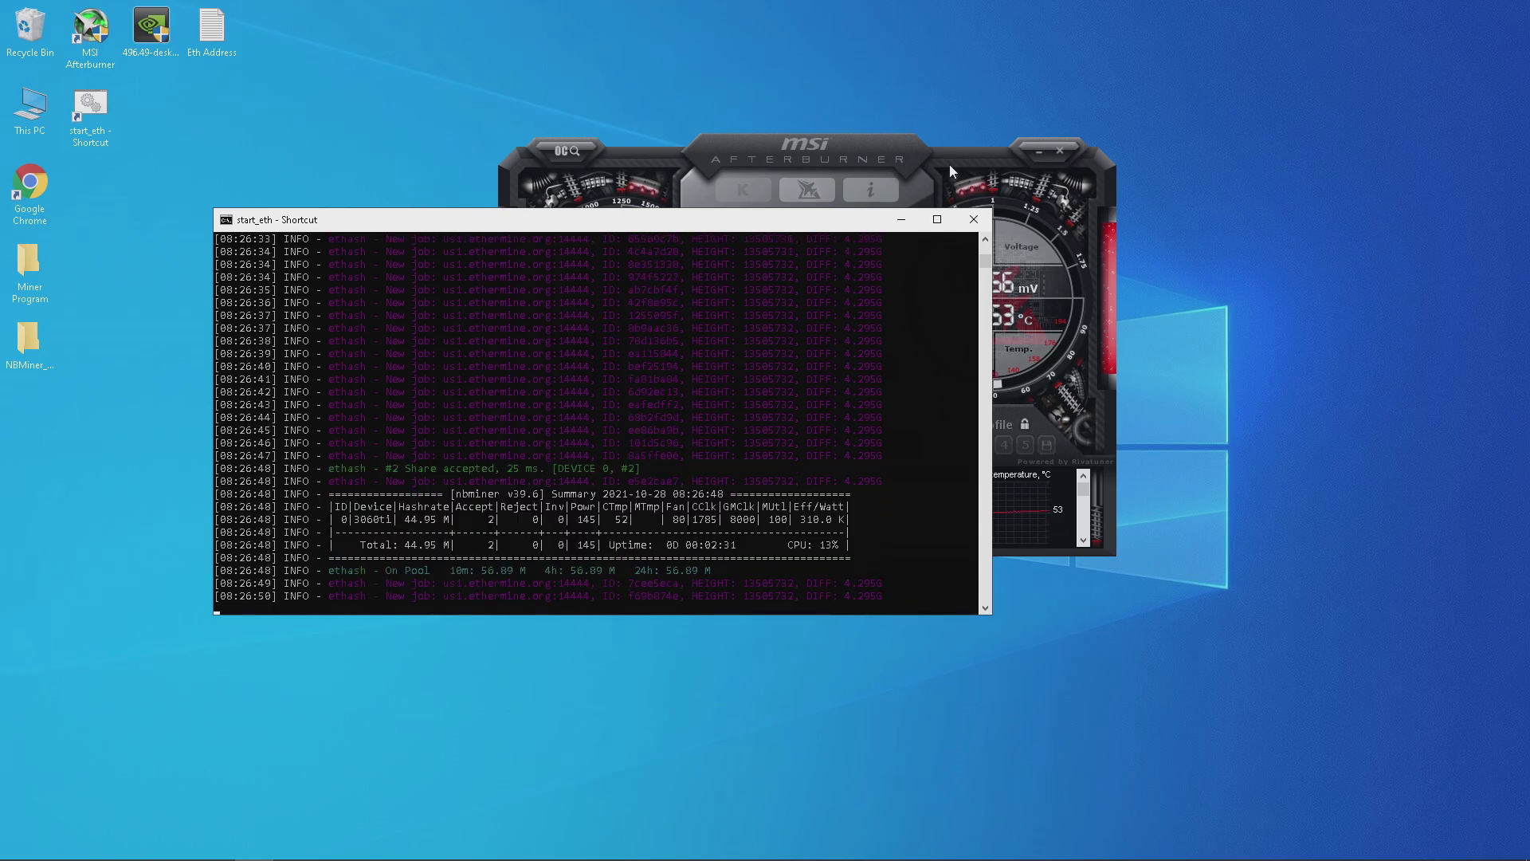
Apply a 60% power limit and move Afterburner aside to view the miner log.
{"action": "left_click", "coordinate": [826, 150]}
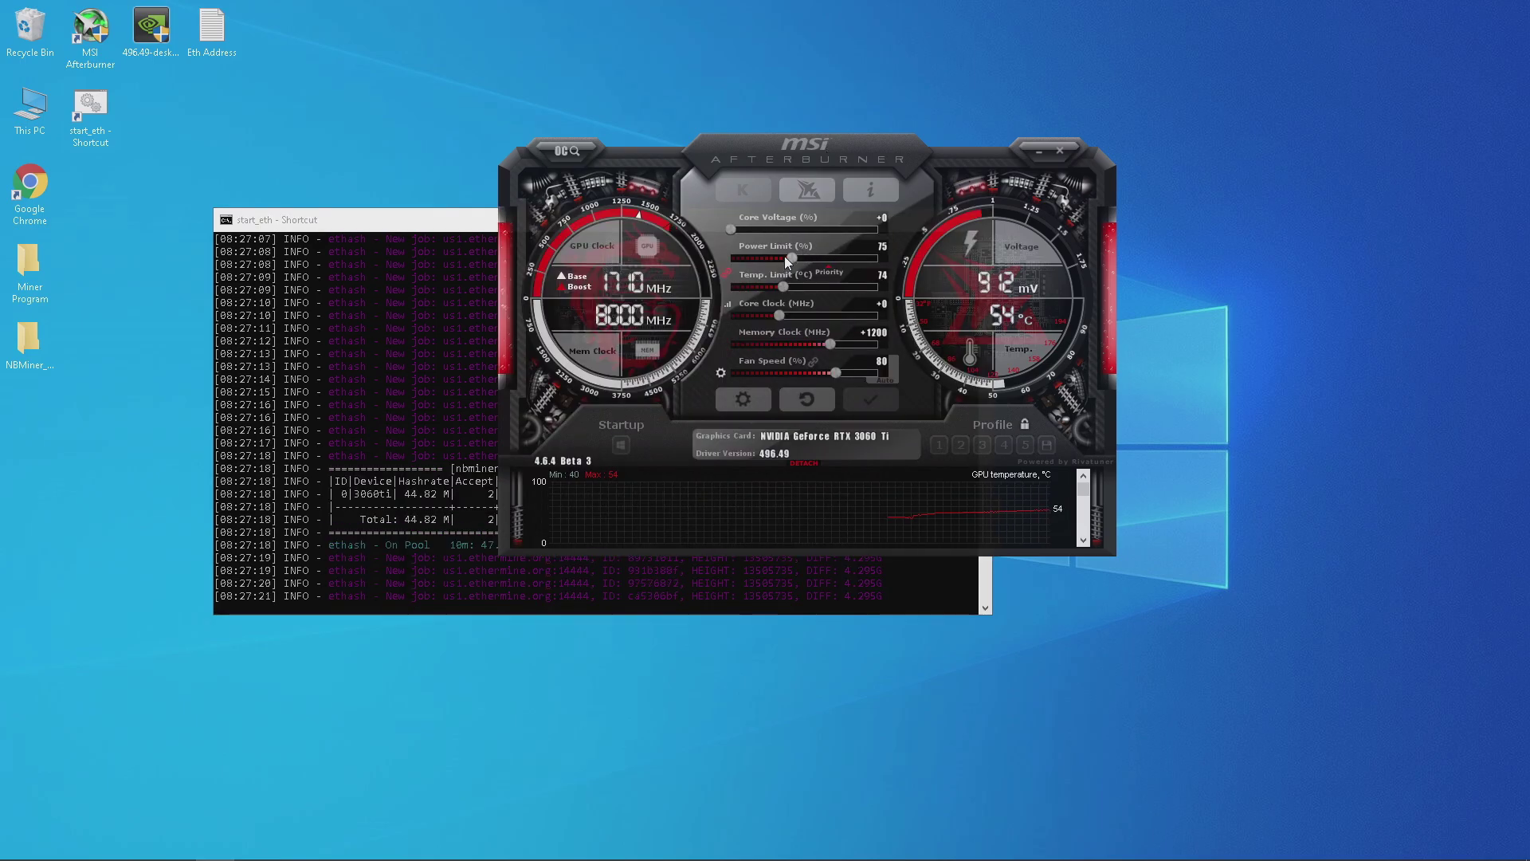
{"action": "left_click_drag", "start_coordinate": [784, 256], "coordinate": [754, 260]}
{"action": "left_click", "coordinate": [887, 403]}
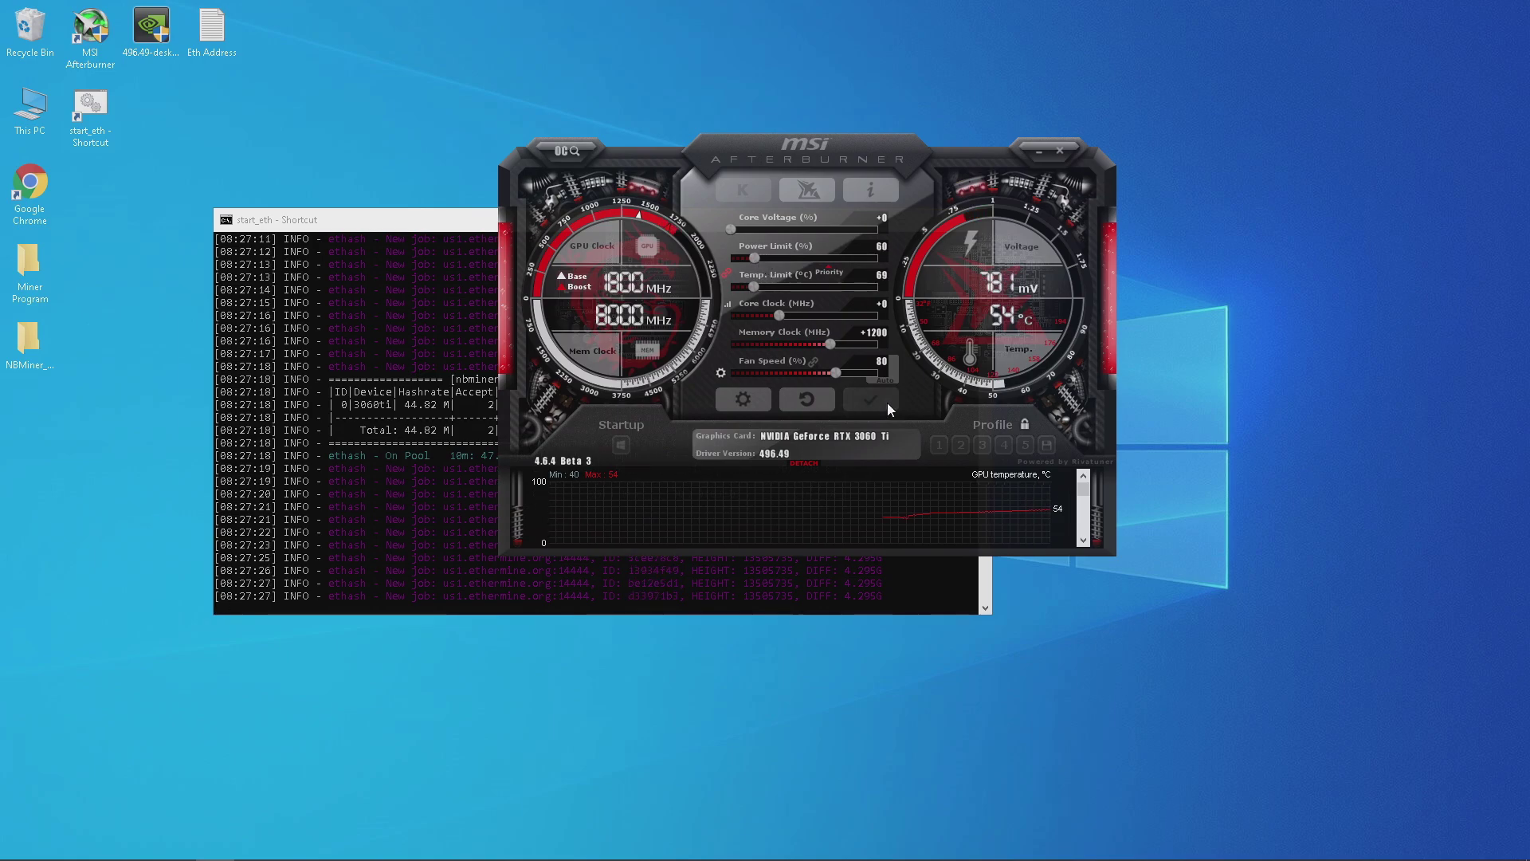
{"action": "left_click_drag", "start_coordinate": [802, 179], "coordinate": [972, 179]}
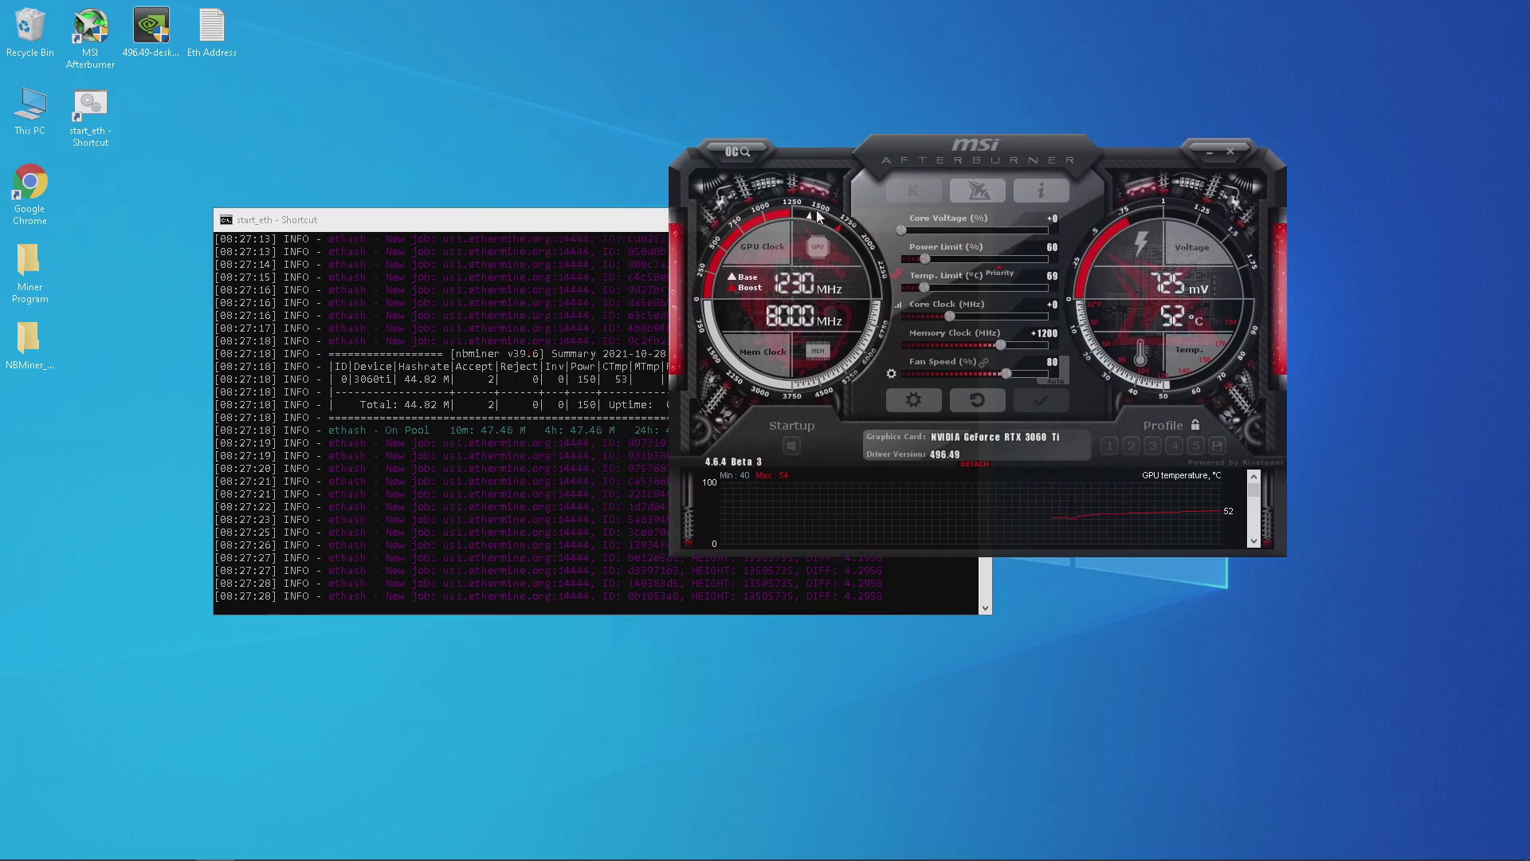
{"action": "left_click", "coordinate": [626, 237]}
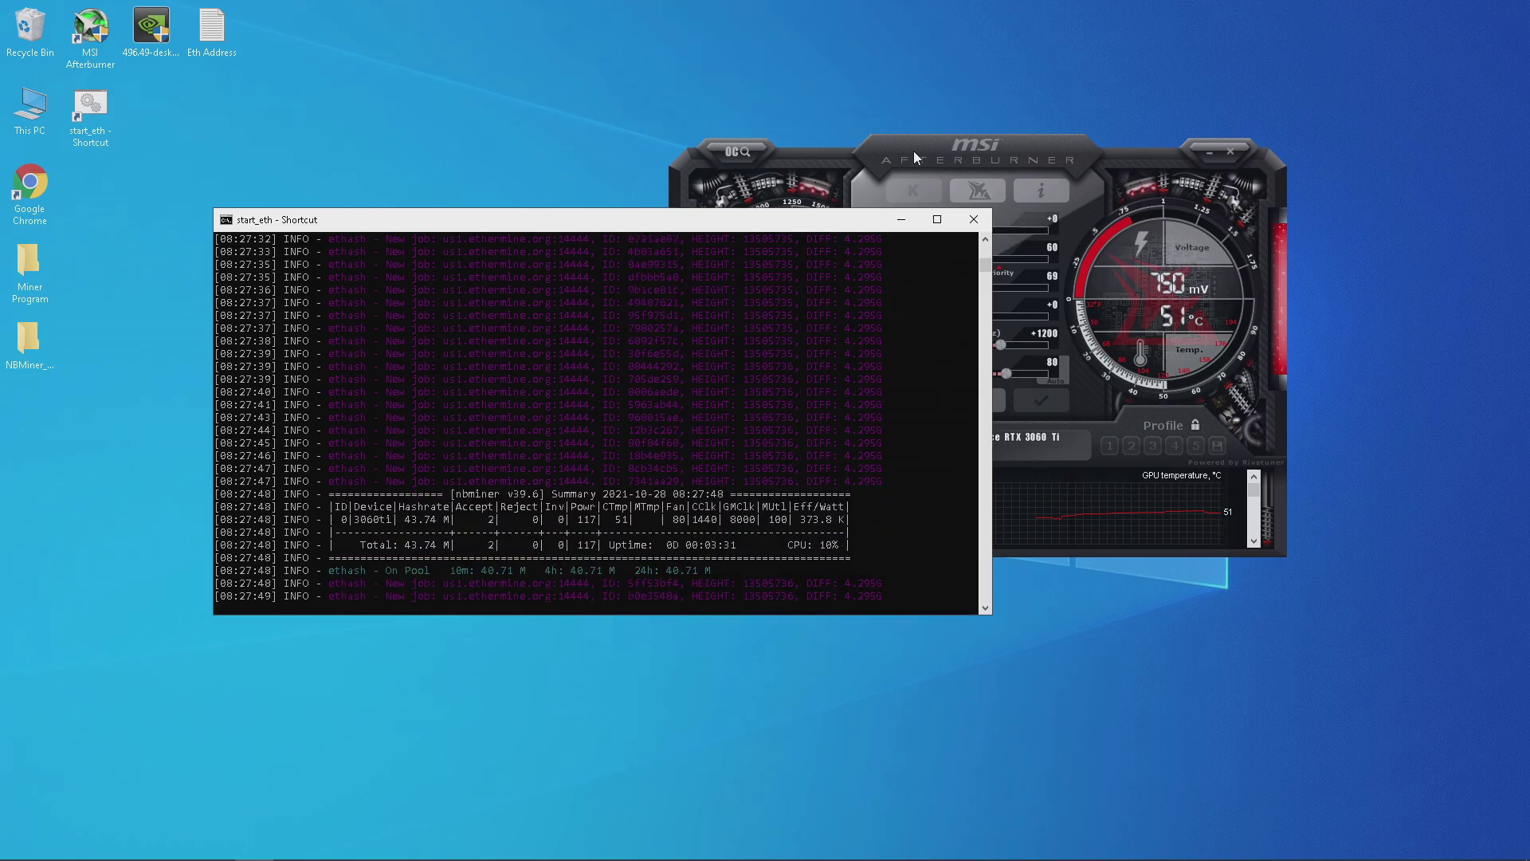
{"action": "left_click", "coordinate": [914, 150]}
Apply power limit 70% with memory offset about +1364, then push memory to +1500 and apply.
{"action": "left_click_drag", "start_coordinate": [924, 258], "coordinate": [949, 259]}
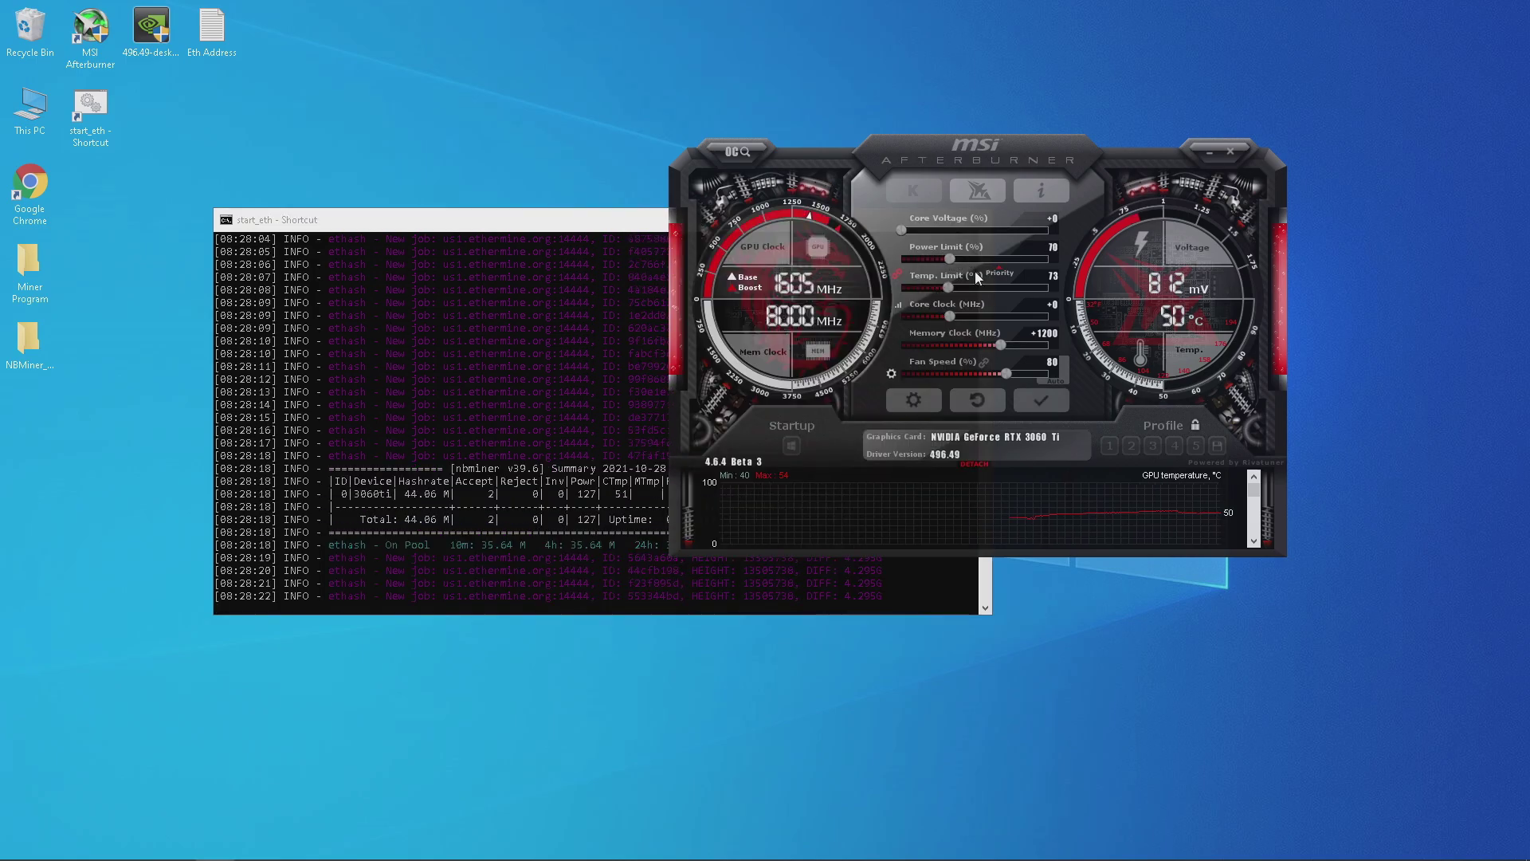
{"action": "left_click_drag", "start_coordinate": [1001, 345], "coordinate": [1011, 347]}
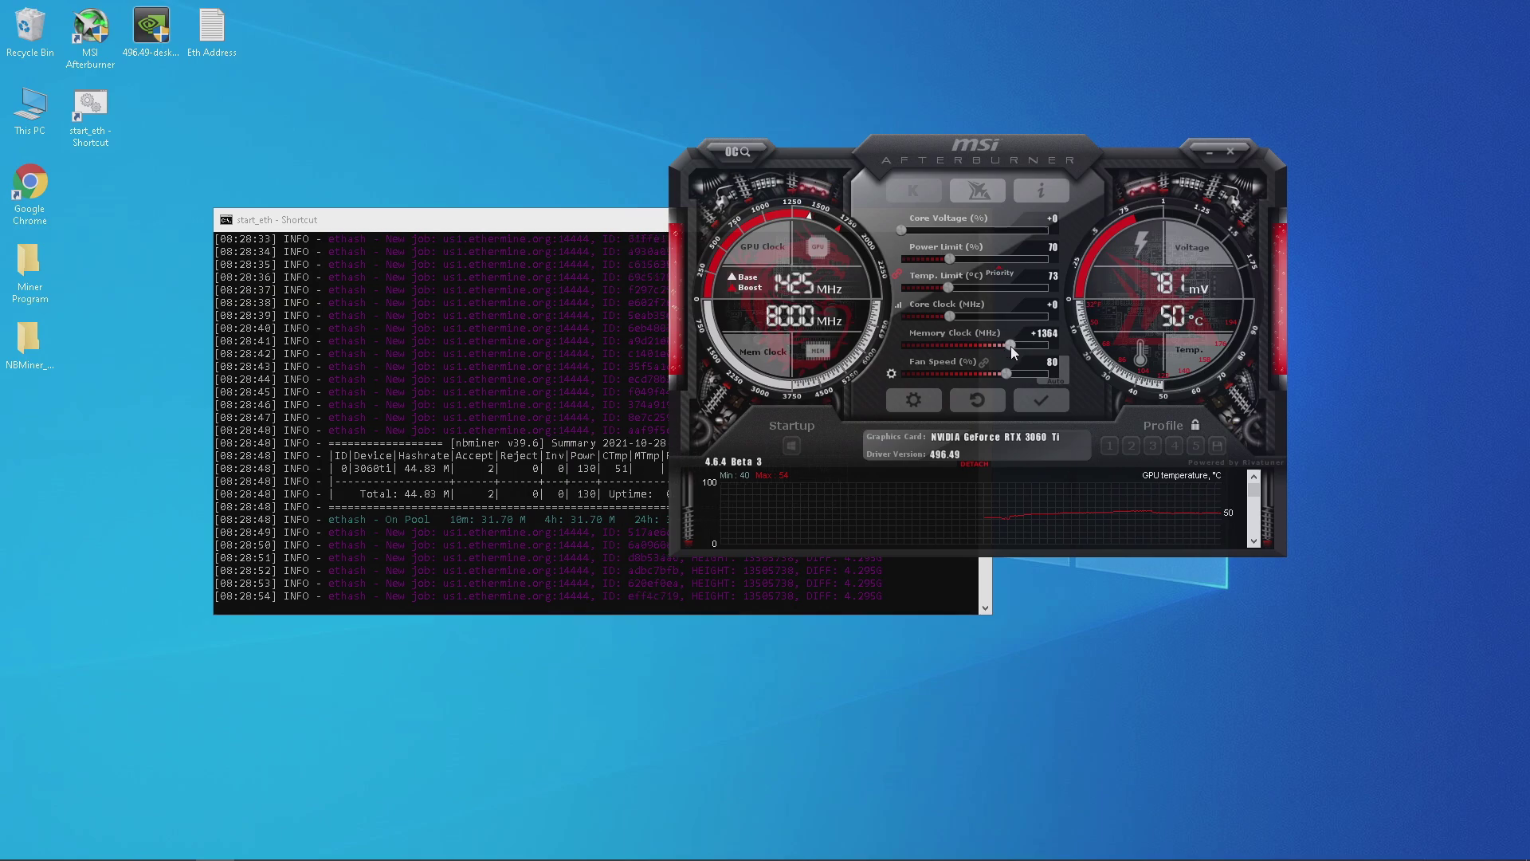
{"action": "left_click", "coordinate": [1023, 400]}
{"action": "key", "text": "alt+Tab"}
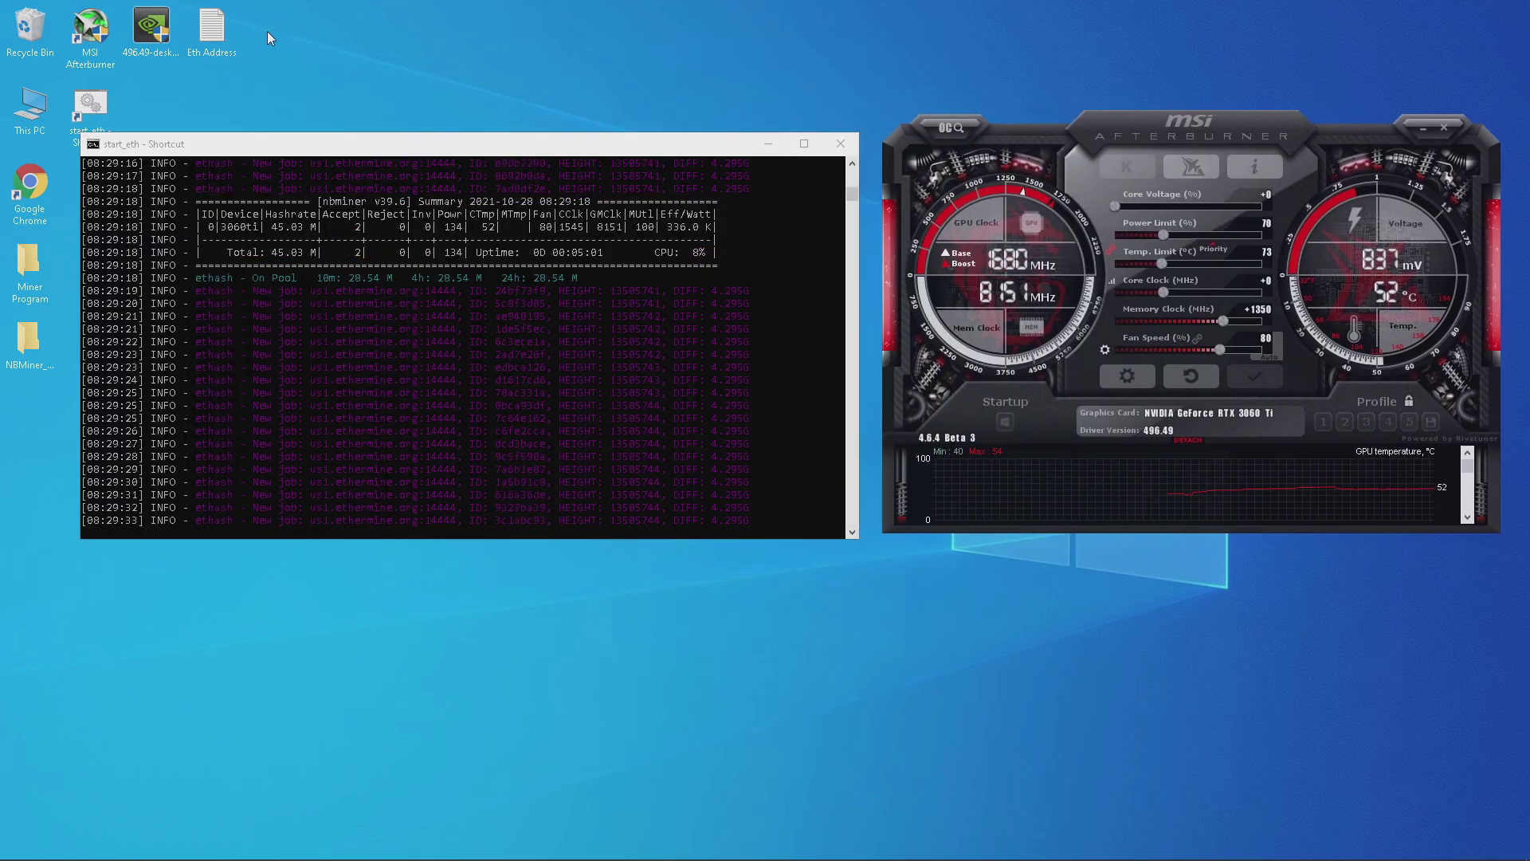
{"action": "left_click_drag", "start_coordinate": [1224, 320], "coordinate": [1278, 317]}
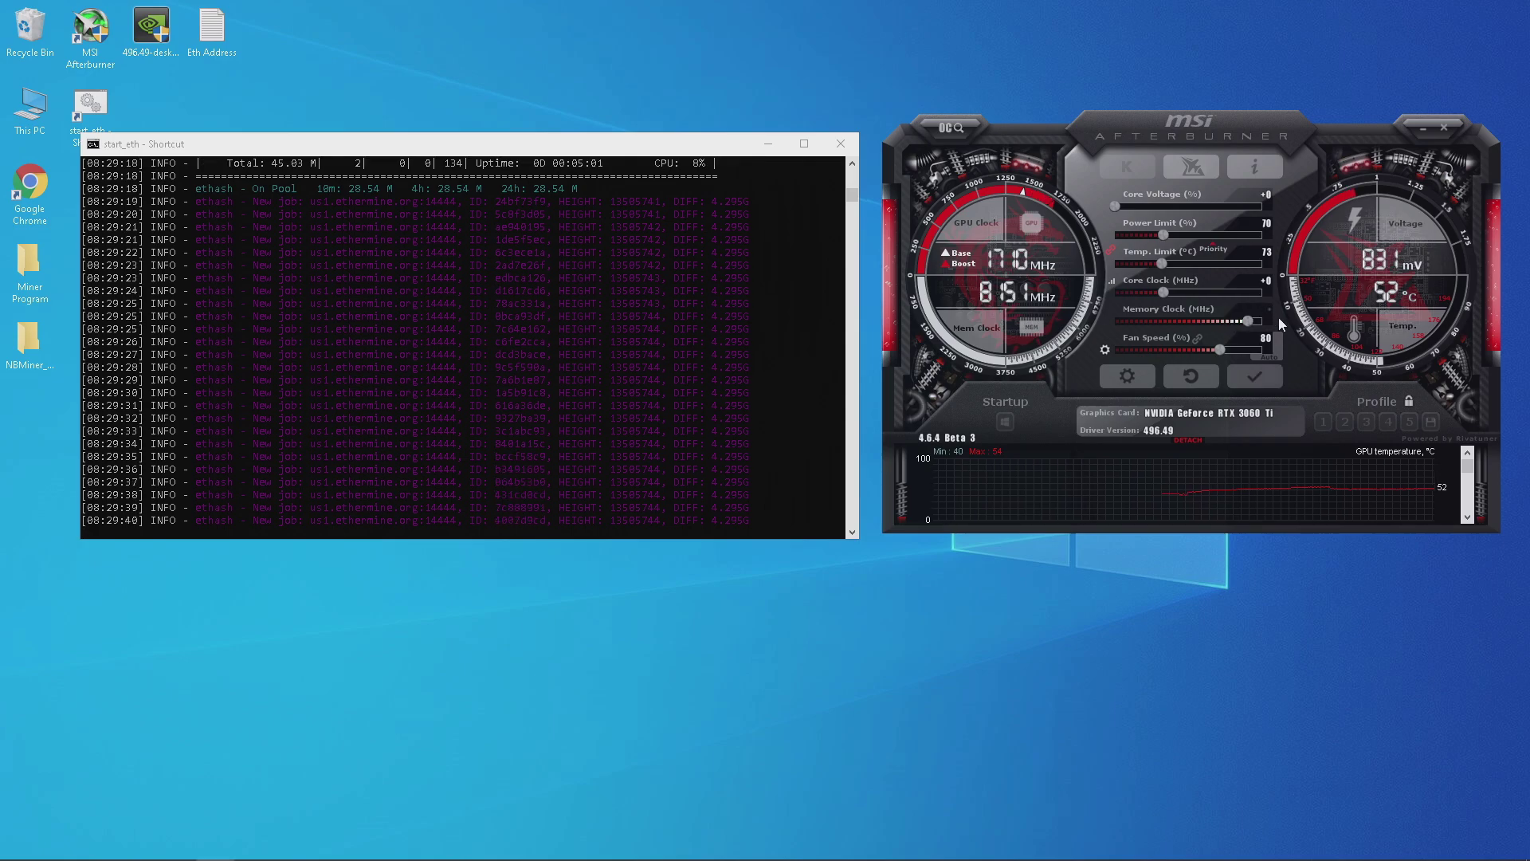
{"action": "left_click", "coordinate": [1233, 371]}
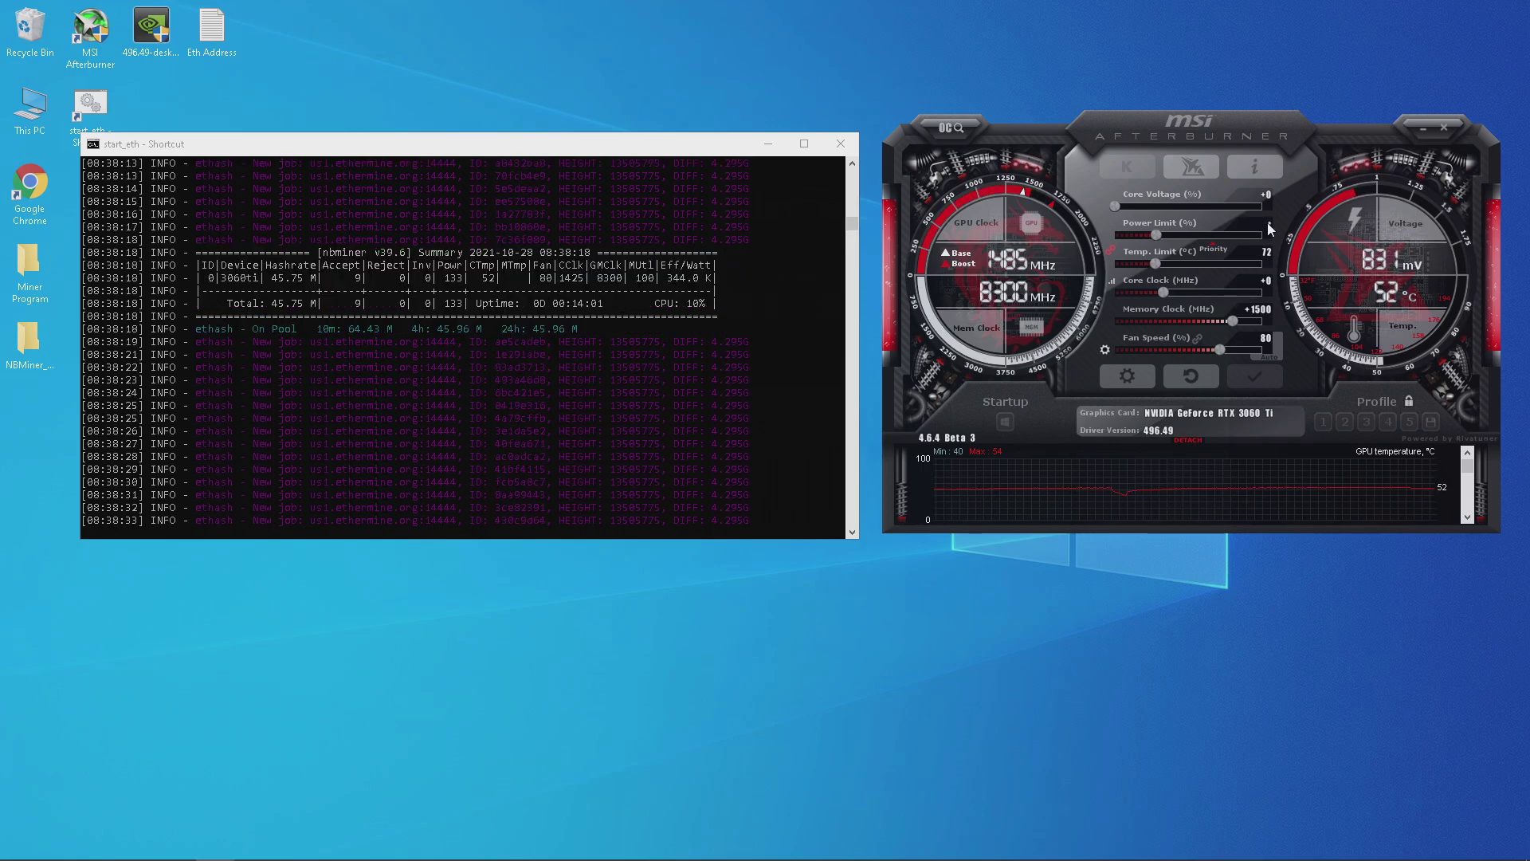
Drop the MSI Afterburner power limit by one step to 66 and apply it.
{"action": "key", "text": "Left"}
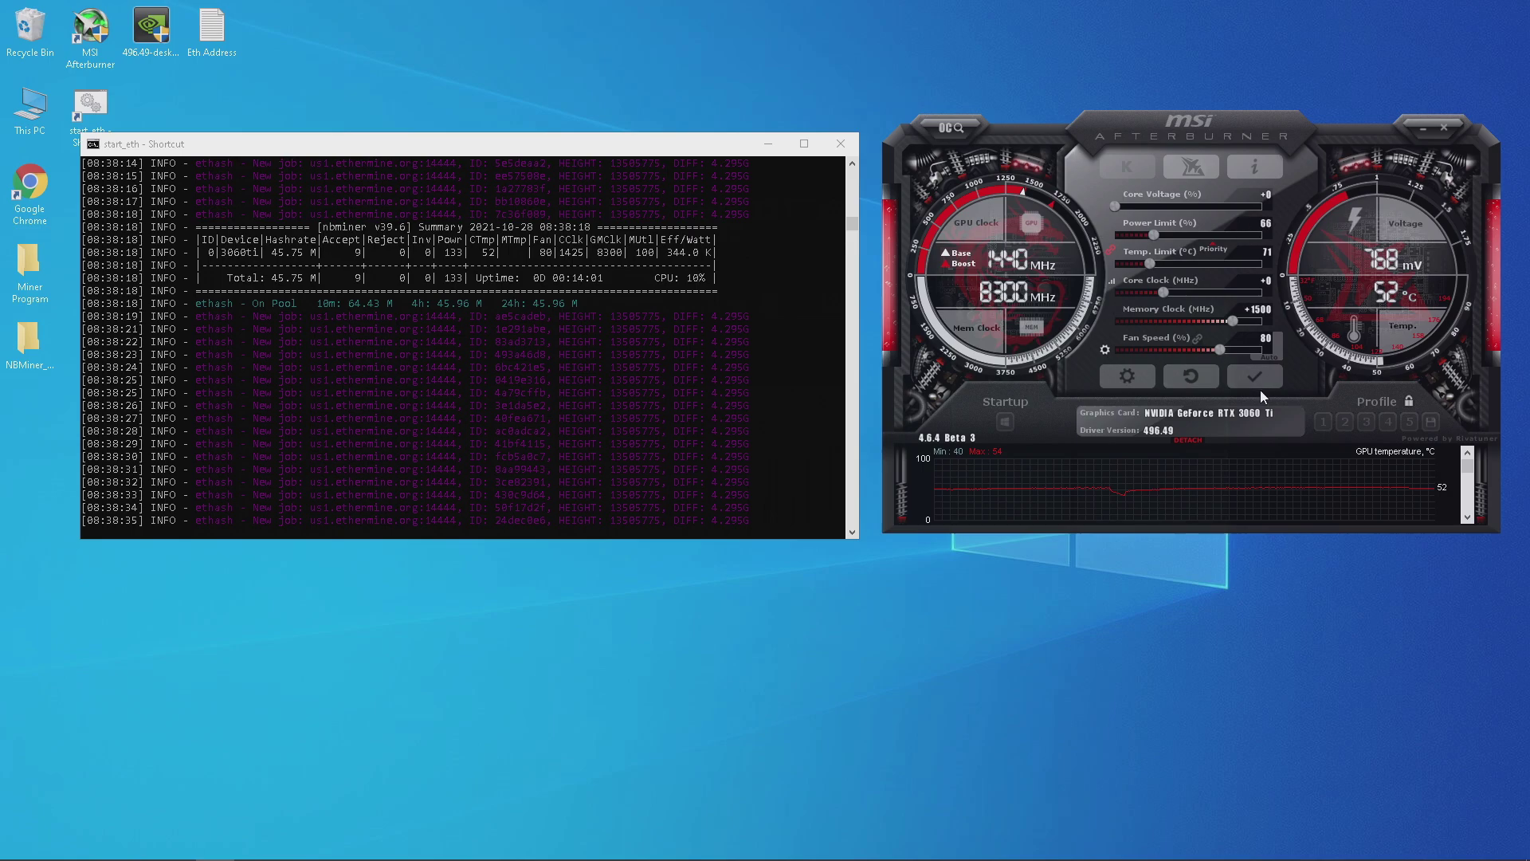
{"action": "left_click", "coordinate": [1264, 386]}
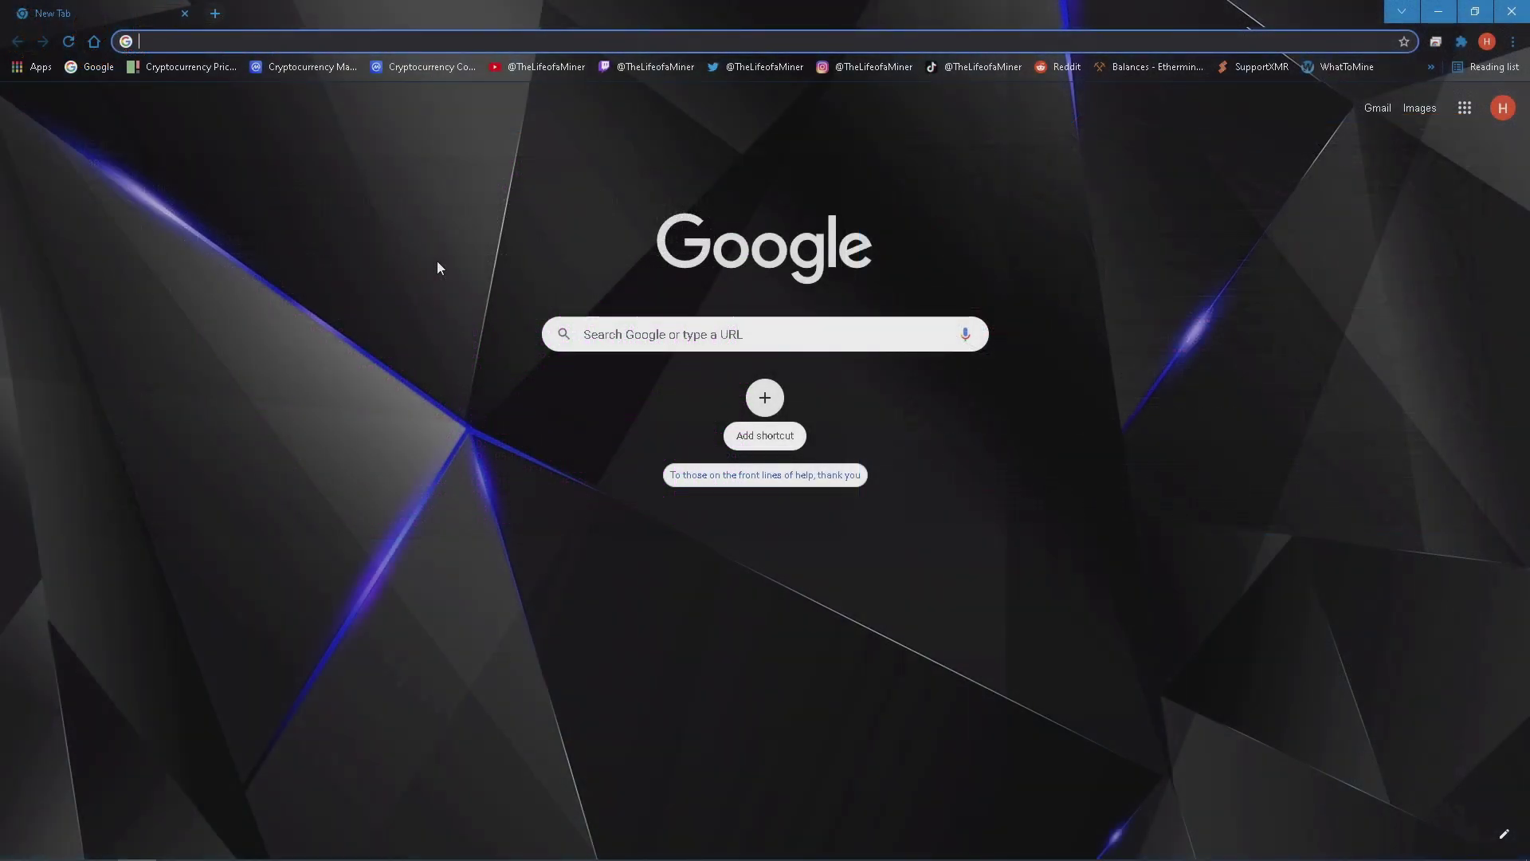
Search Google for 'whattomine' and go to the WhatToMine site.
{"action": "left_click", "coordinate": [571, 335]}
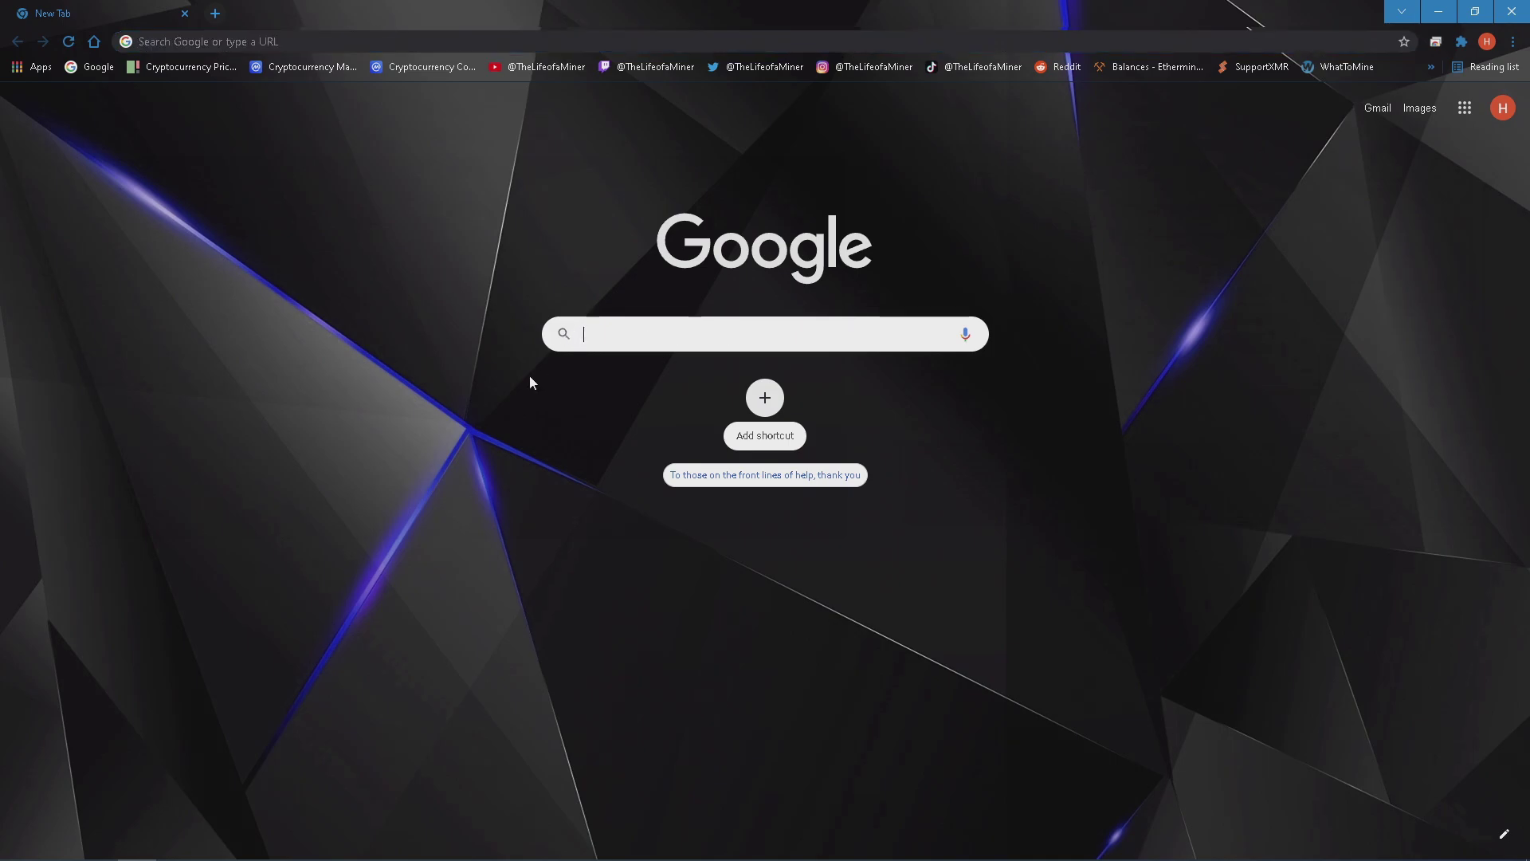
{"action": "type", "text": "whattomi"}
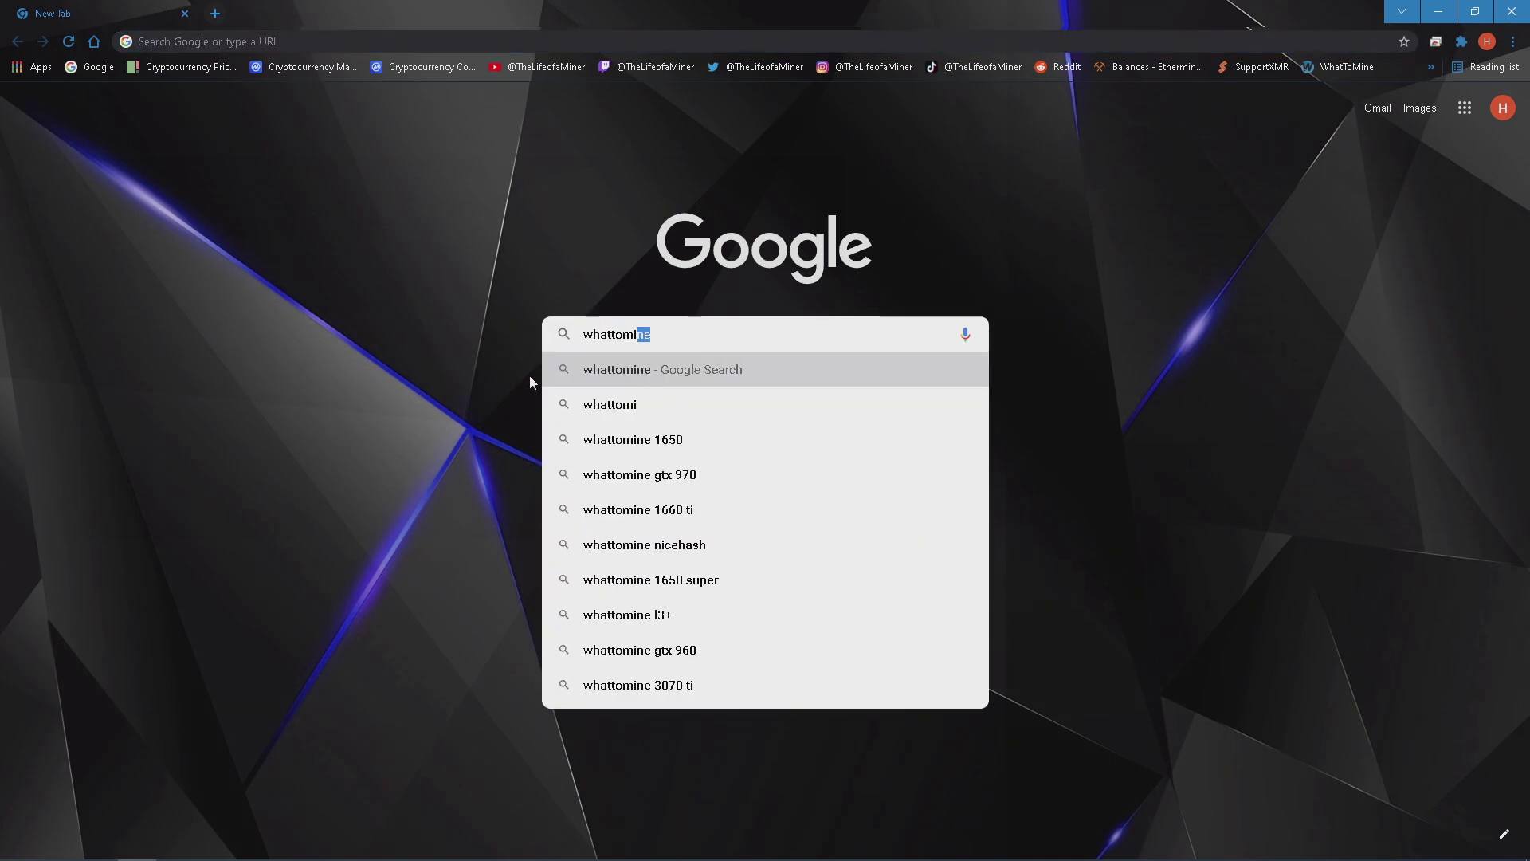
{"action": "key", "text": "Return"}
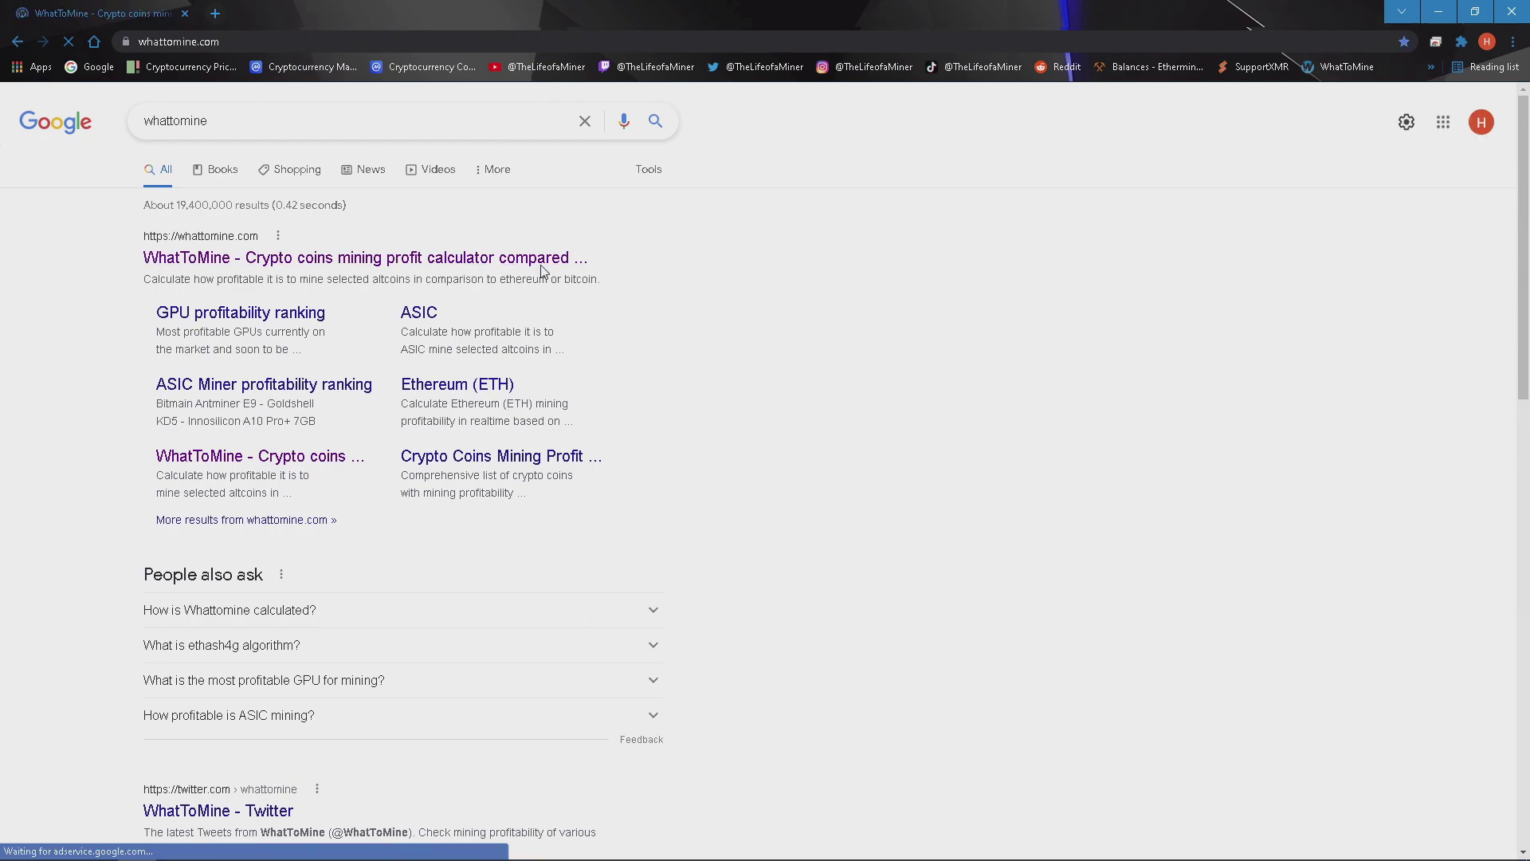
{"action": "left_click", "coordinate": [540, 263]}
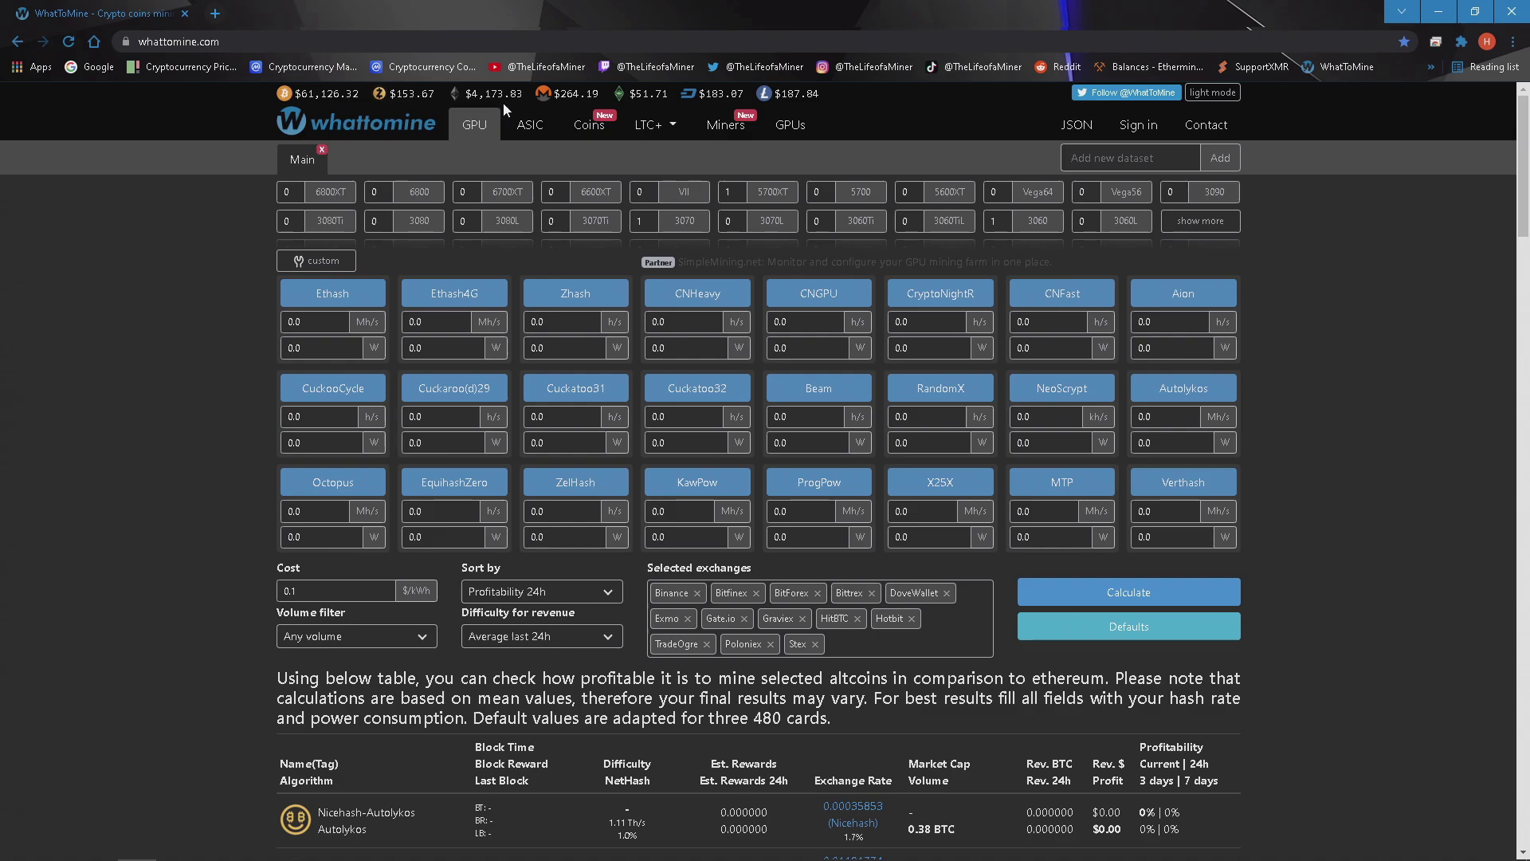
Calculate Ethash profitability with 45.6 Mh/s hashrate and 130 W power.
{"action": "double_click", "coordinate": [315, 321]}
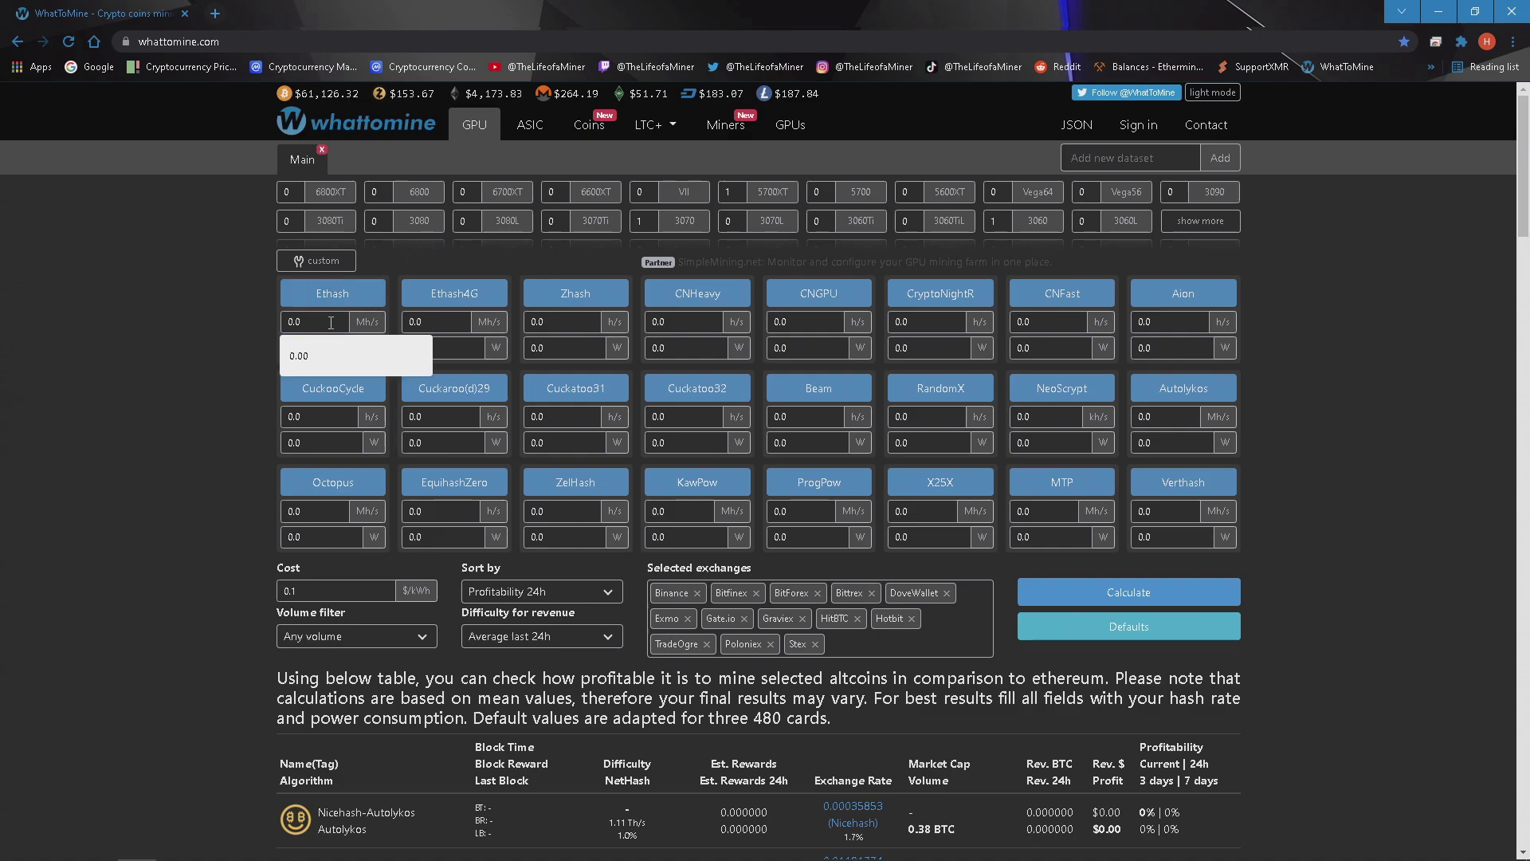
{"action": "type", "text": "45.6"}
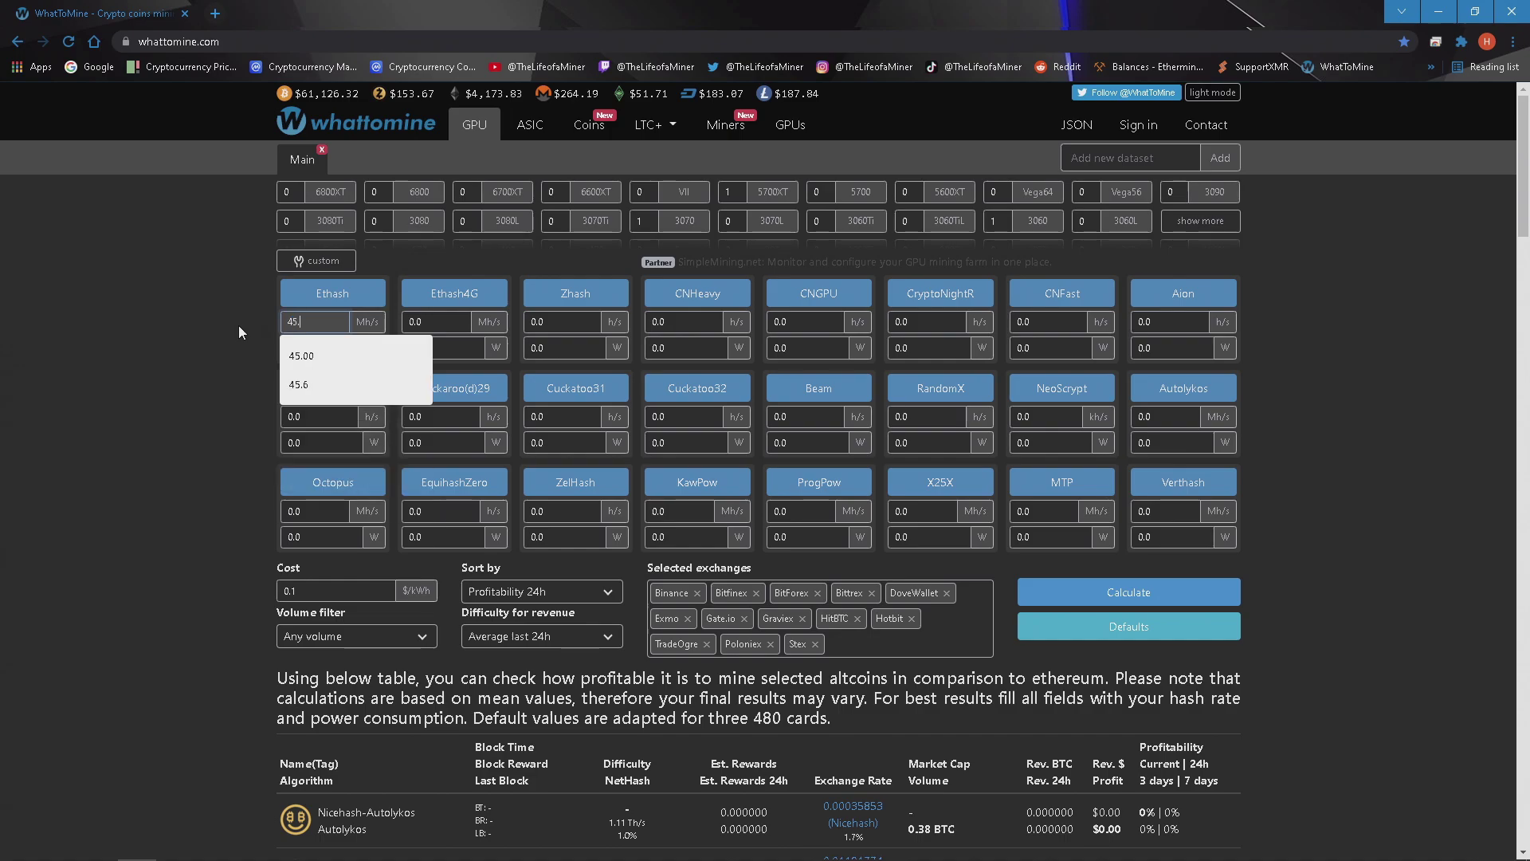
{"action": "double_click", "coordinate": [281, 347]}
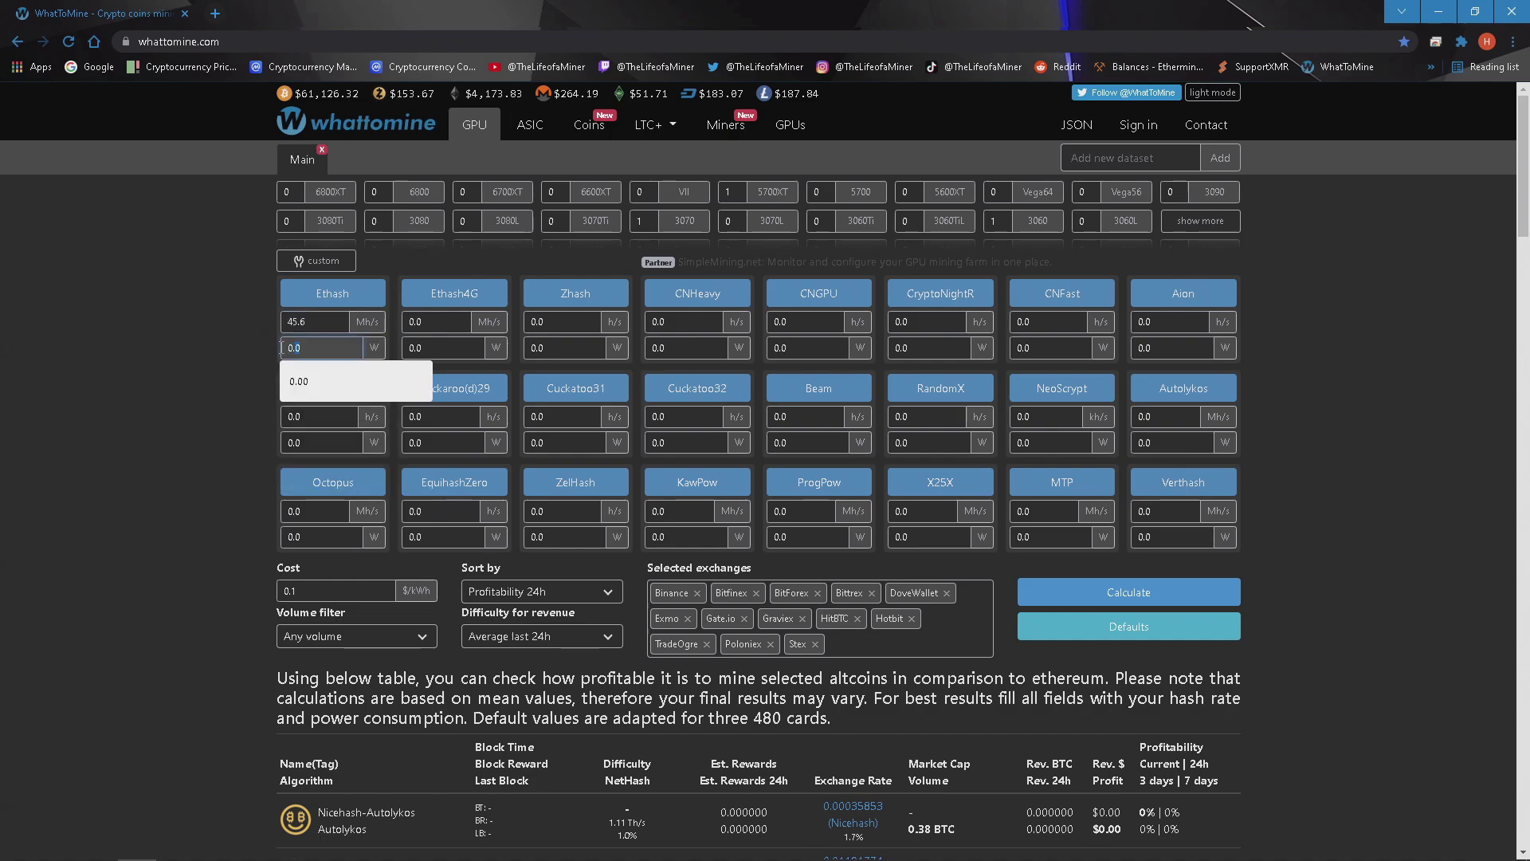
{"action": "type", "text": "130"}
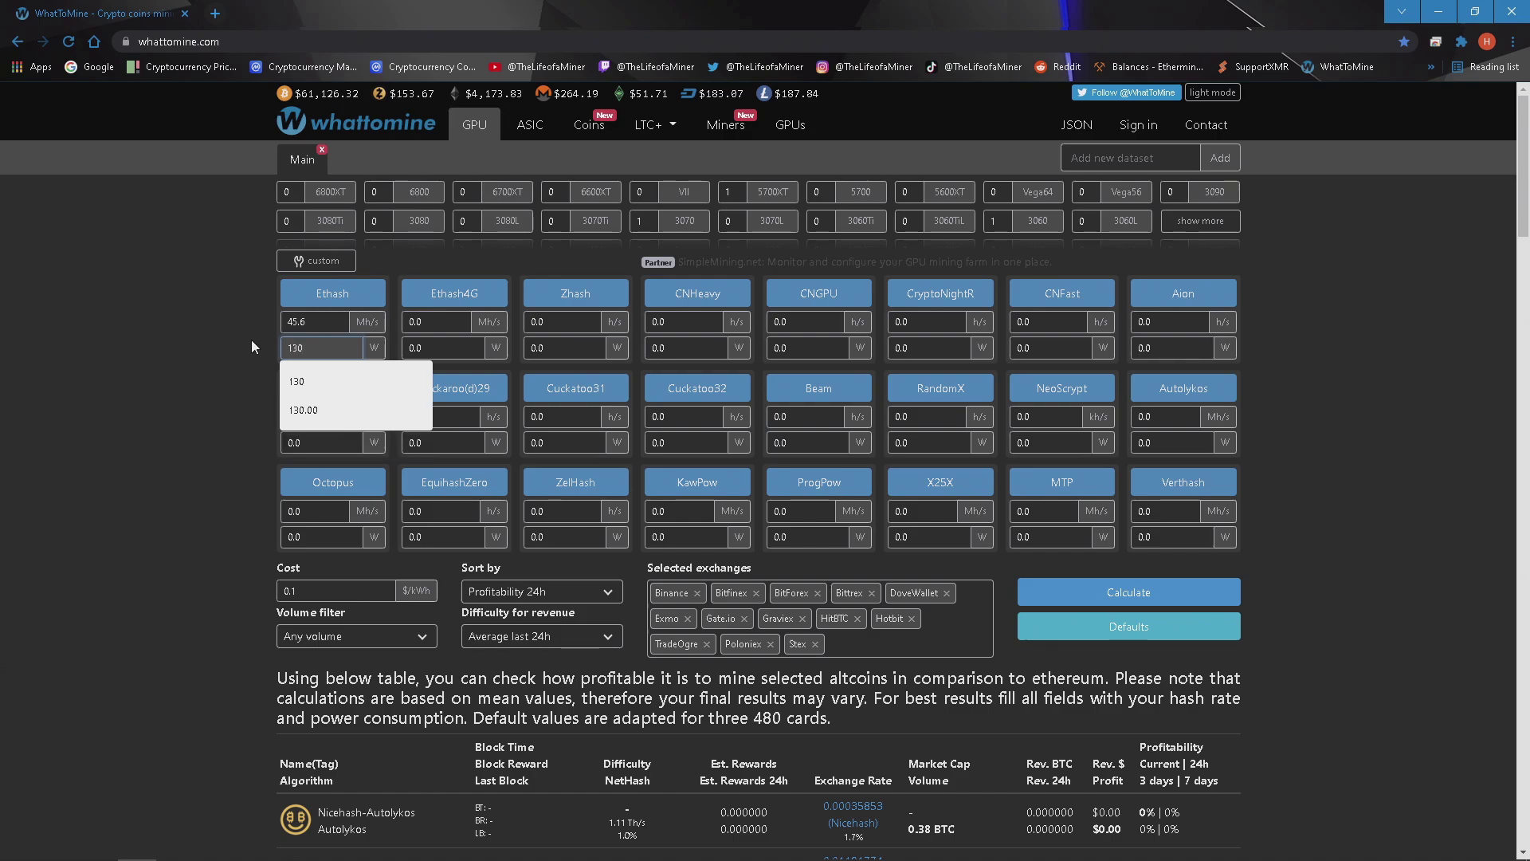
{"action": "left_click", "coordinate": [251, 339]}
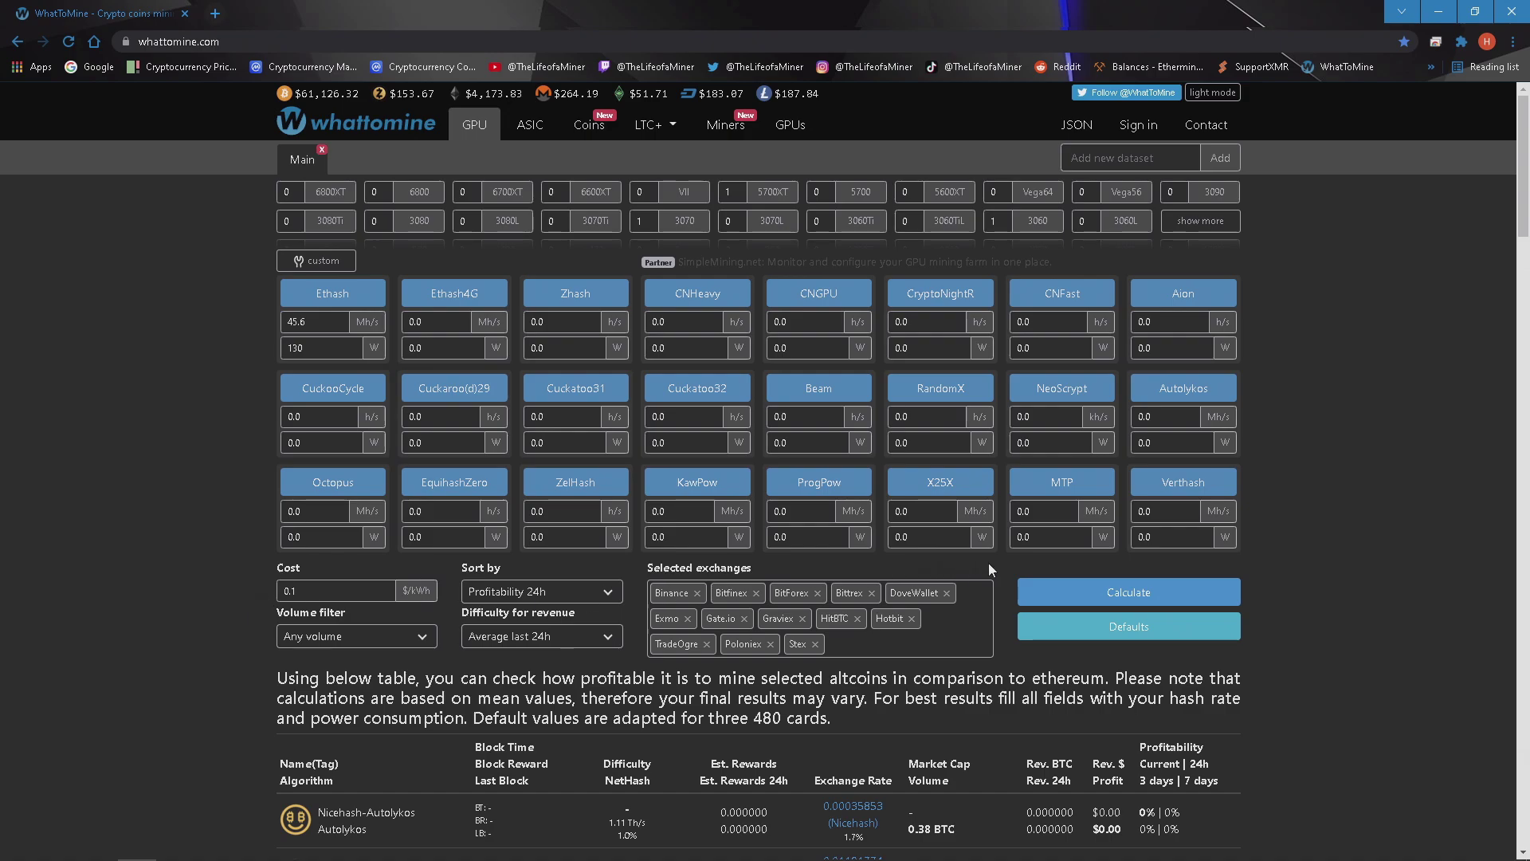
{"action": "left_click", "coordinate": [1085, 586]}
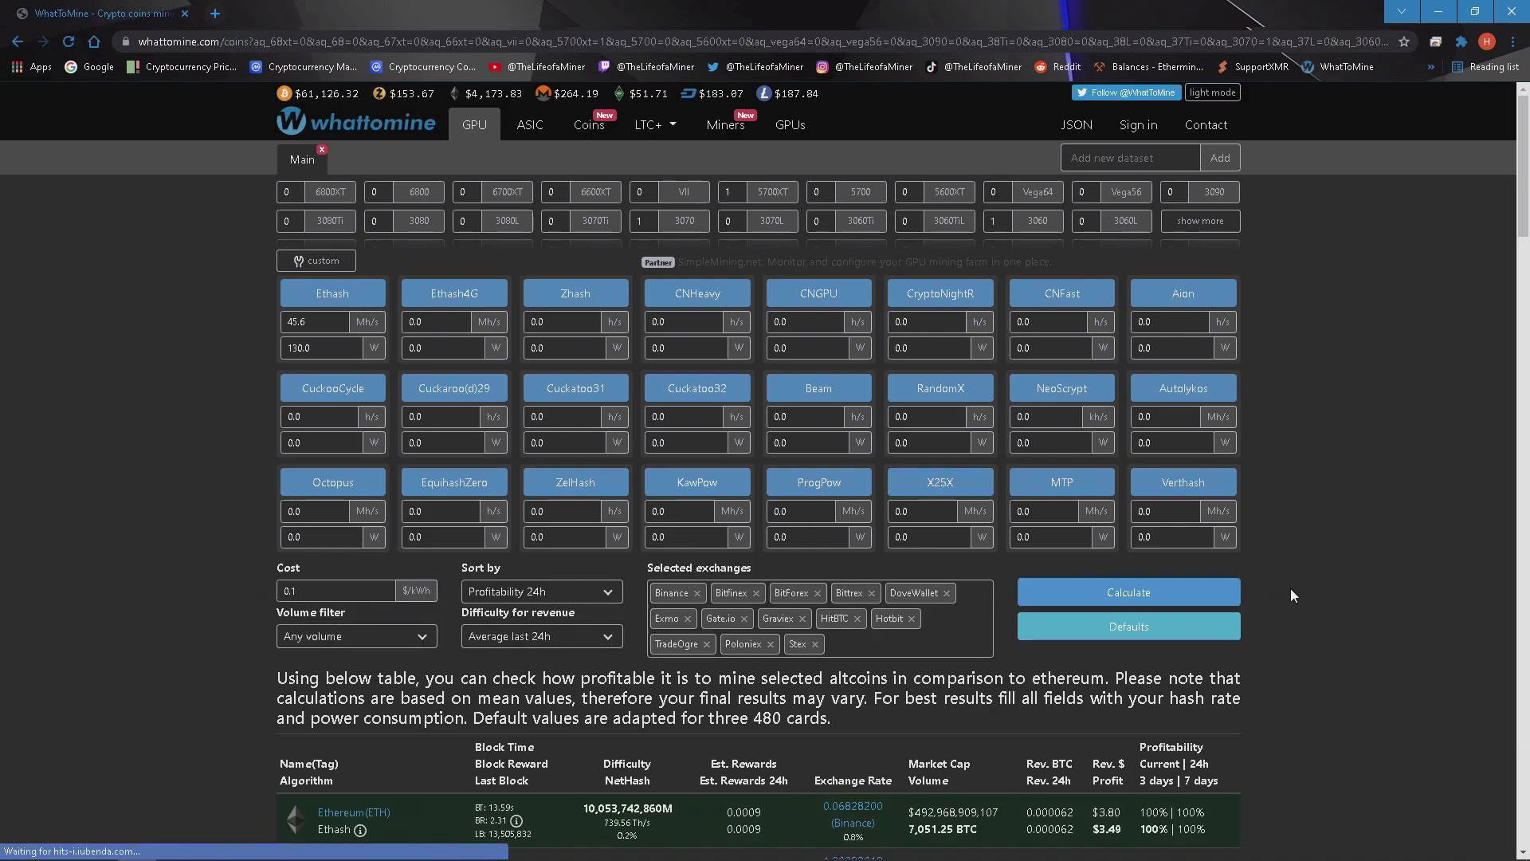
Scroll down to the profitability table showing Ethereum at $3.49 daily profit.
{"action": "scroll", "coordinate": [1356, 591], "scroll_direction": "down", "scroll_amount": 3}
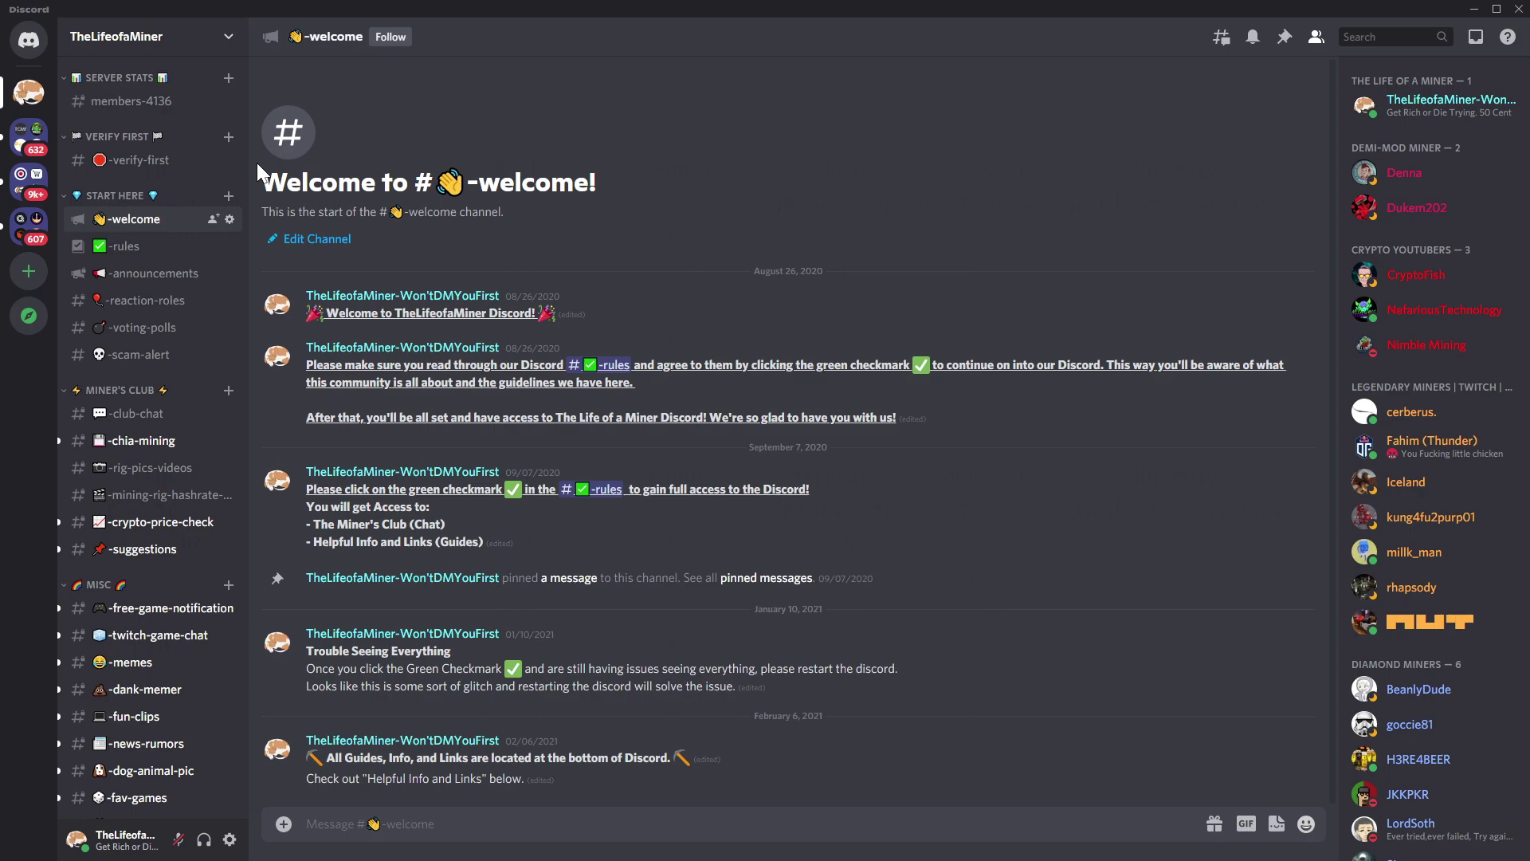
Move from #rules down the channel list to #weekly-mining-profits-excel.
{"action": "left_click", "coordinate": [159, 246]}
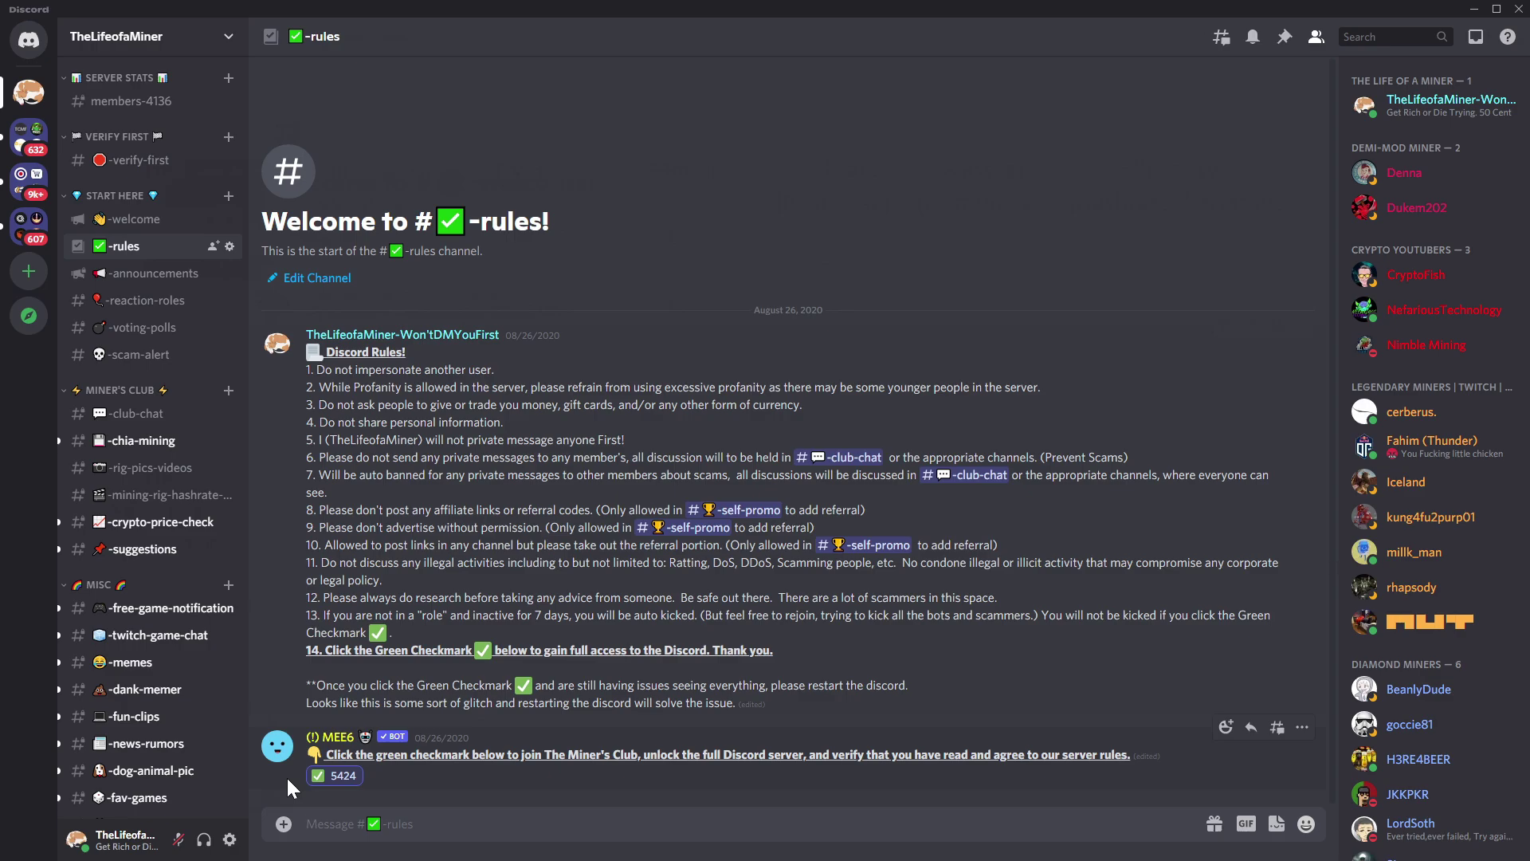
{"action": "scroll", "coordinate": [124, 648], "scroll_direction": "down", "scroll_amount": 10}
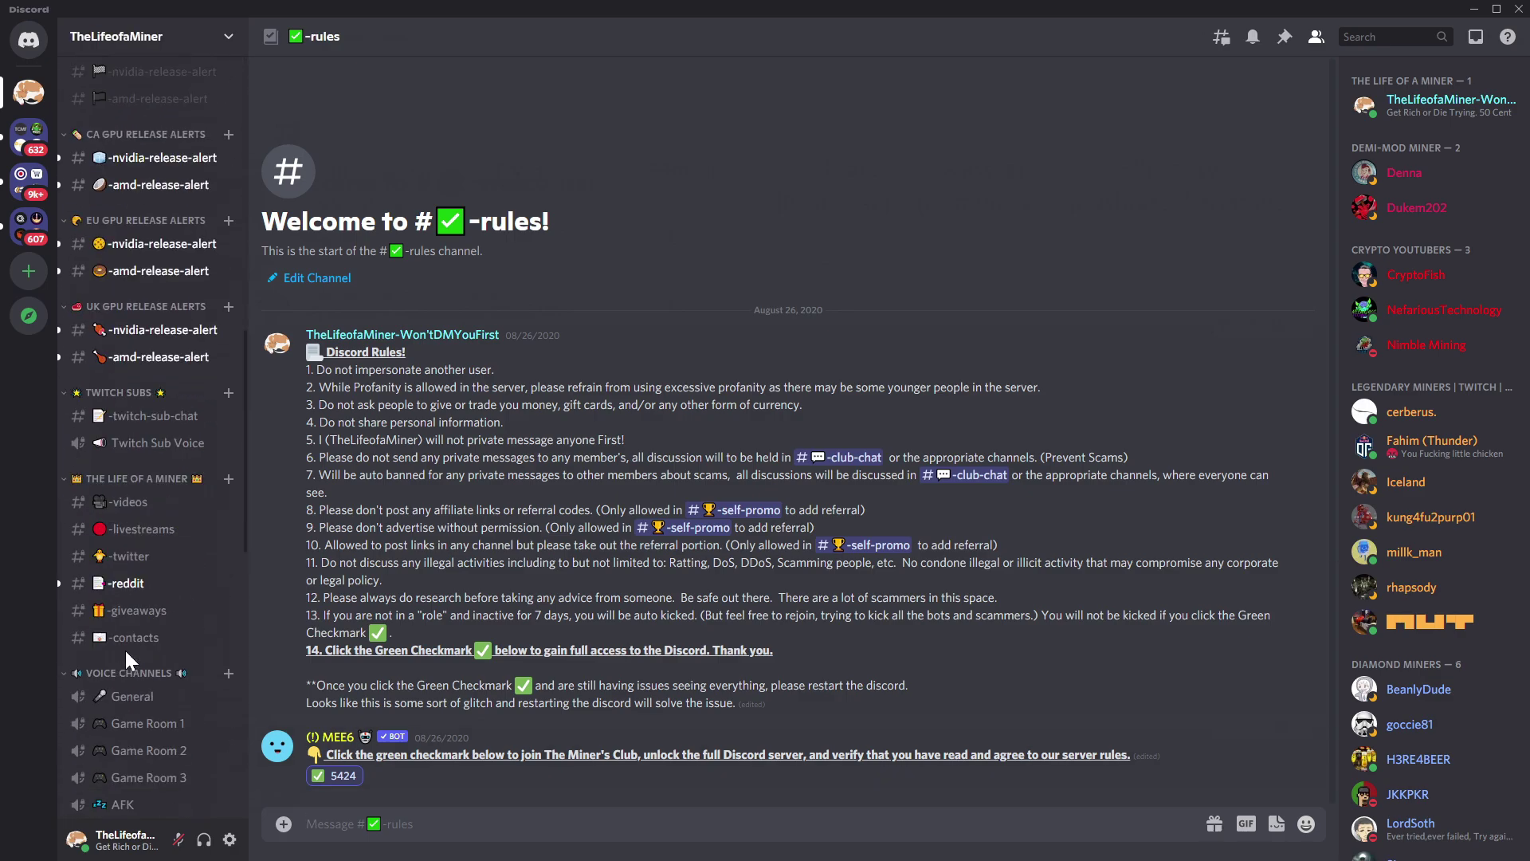
{"action": "scroll", "coordinate": [124, 648], "scroll_direction": "down", "scroll_amount": 10}
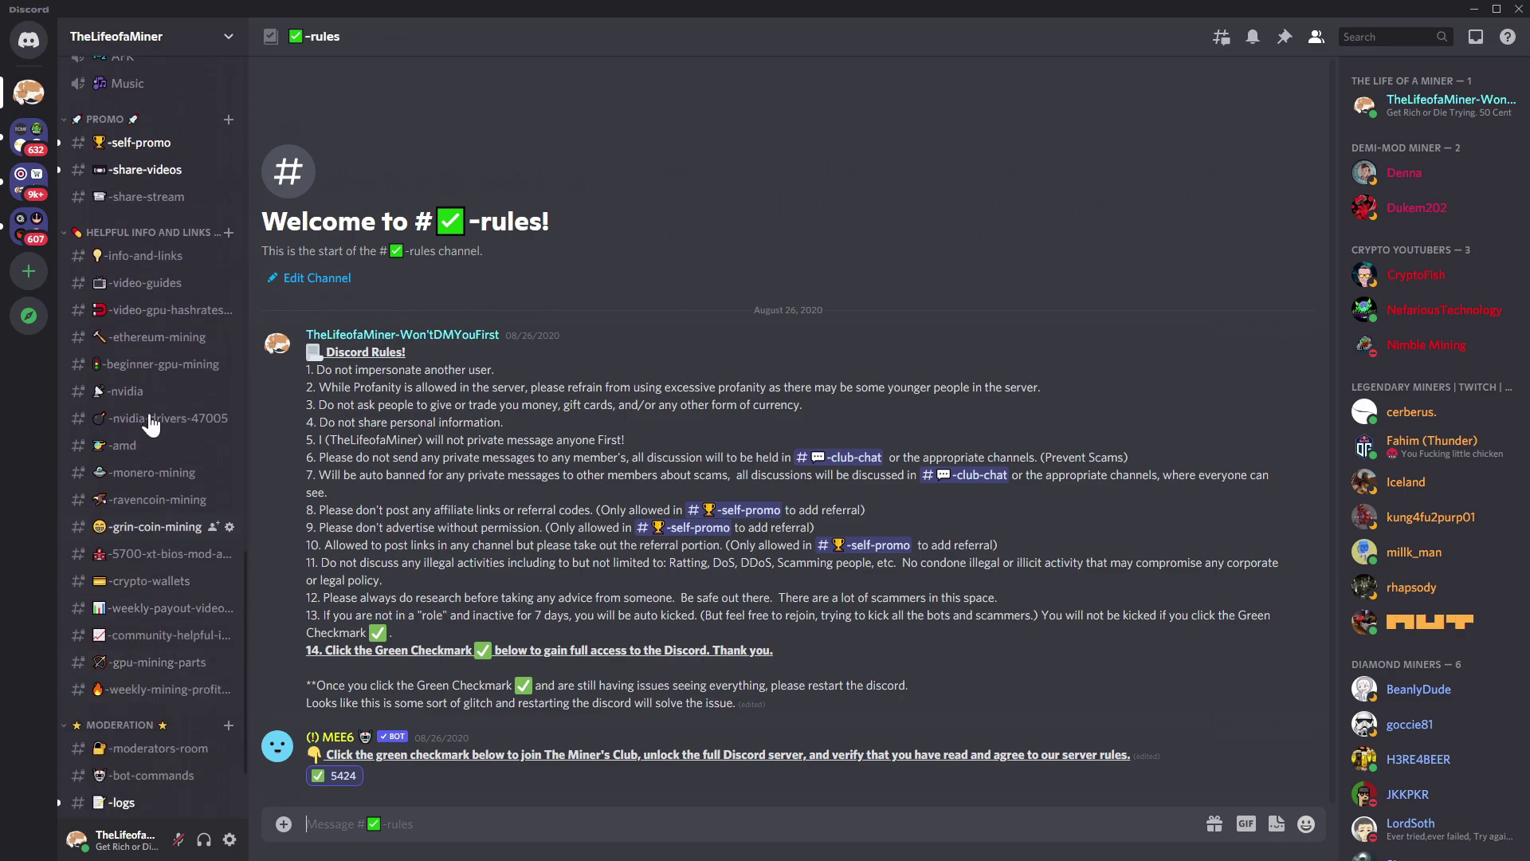
{"action": "left_click", "coordinate": [177, 700]}
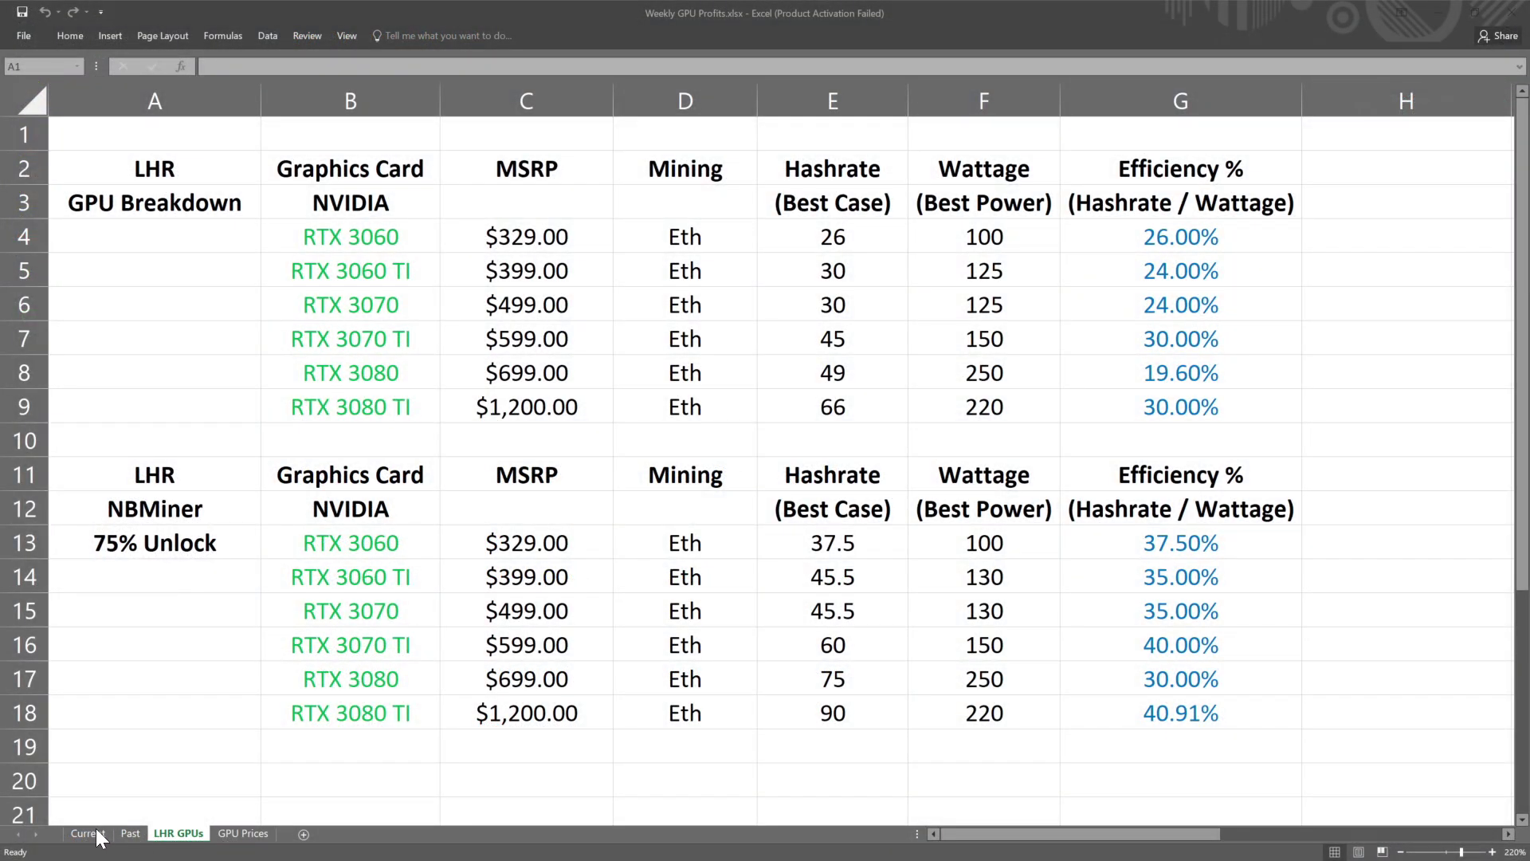
View the Current sheet, then the GPU Prices sheet with eBay prices, profit per day and ROI.
{"action": "left_click", "coordinate": [97, 835]}
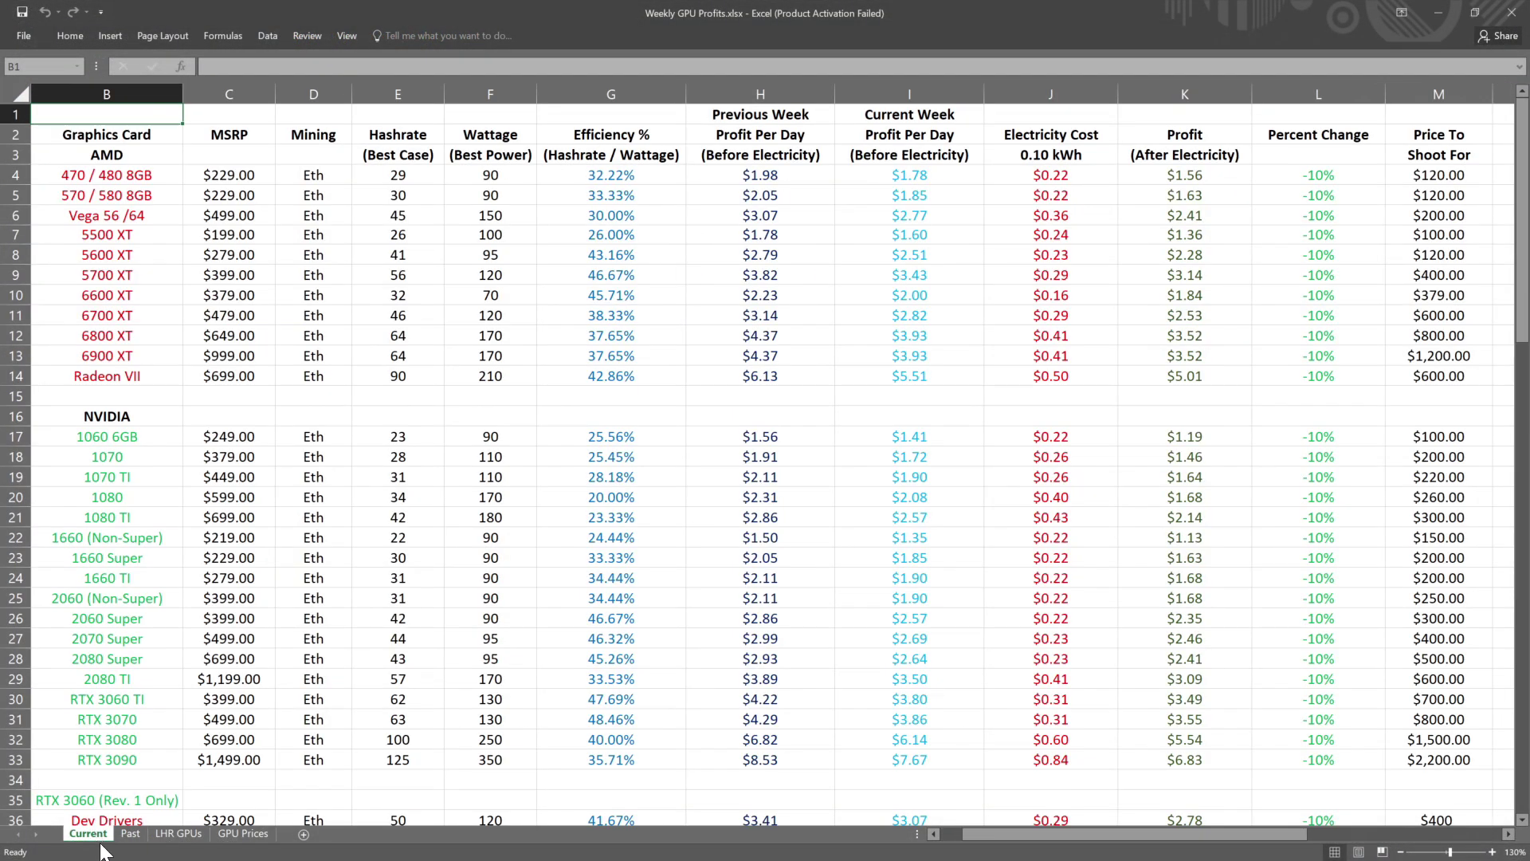
{"action": "left_click", "coordinate": [242, 835]}
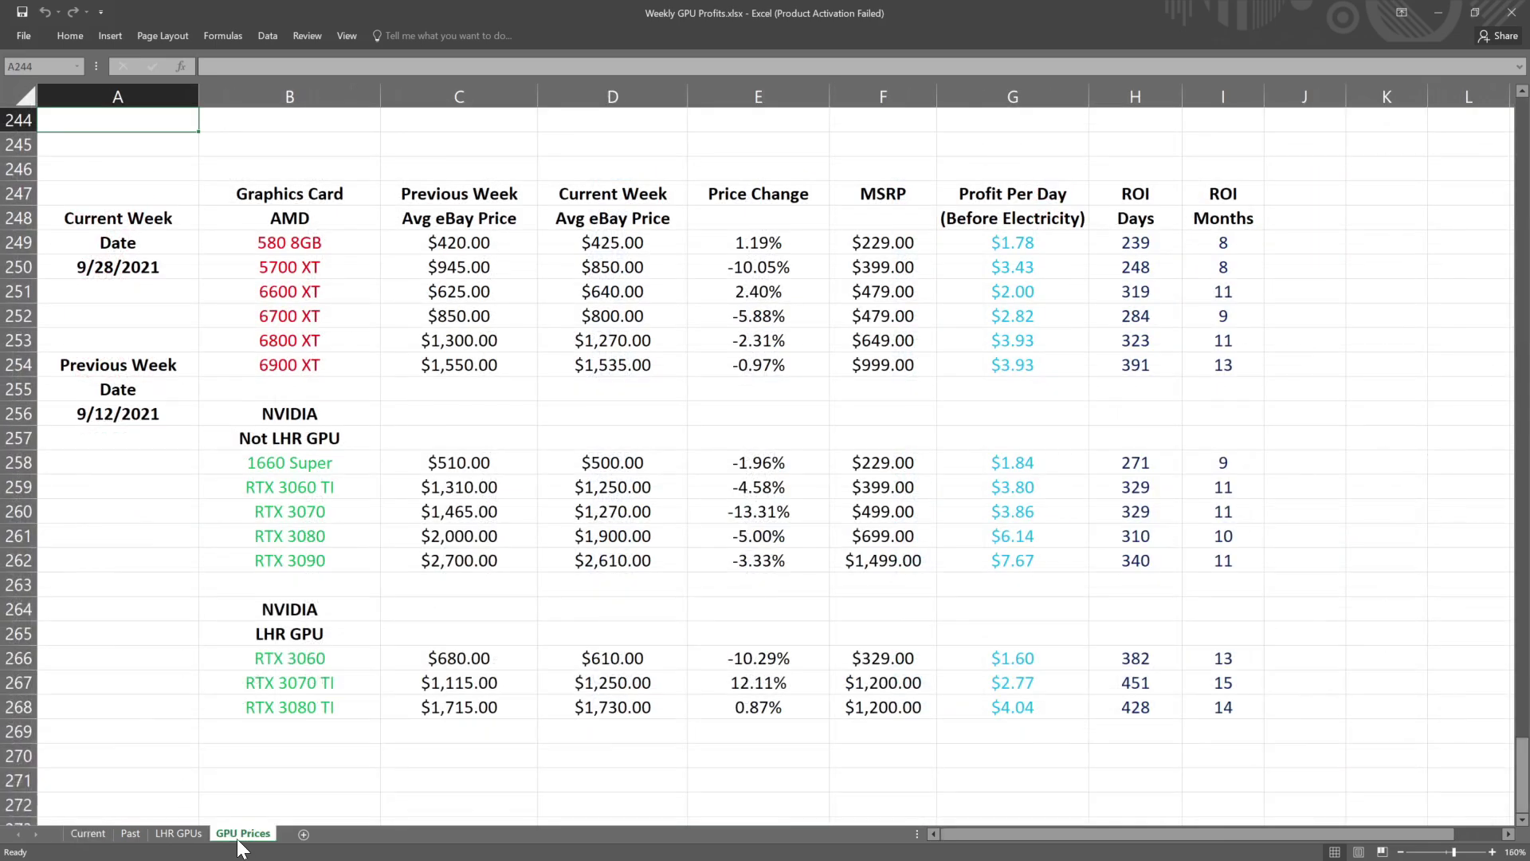